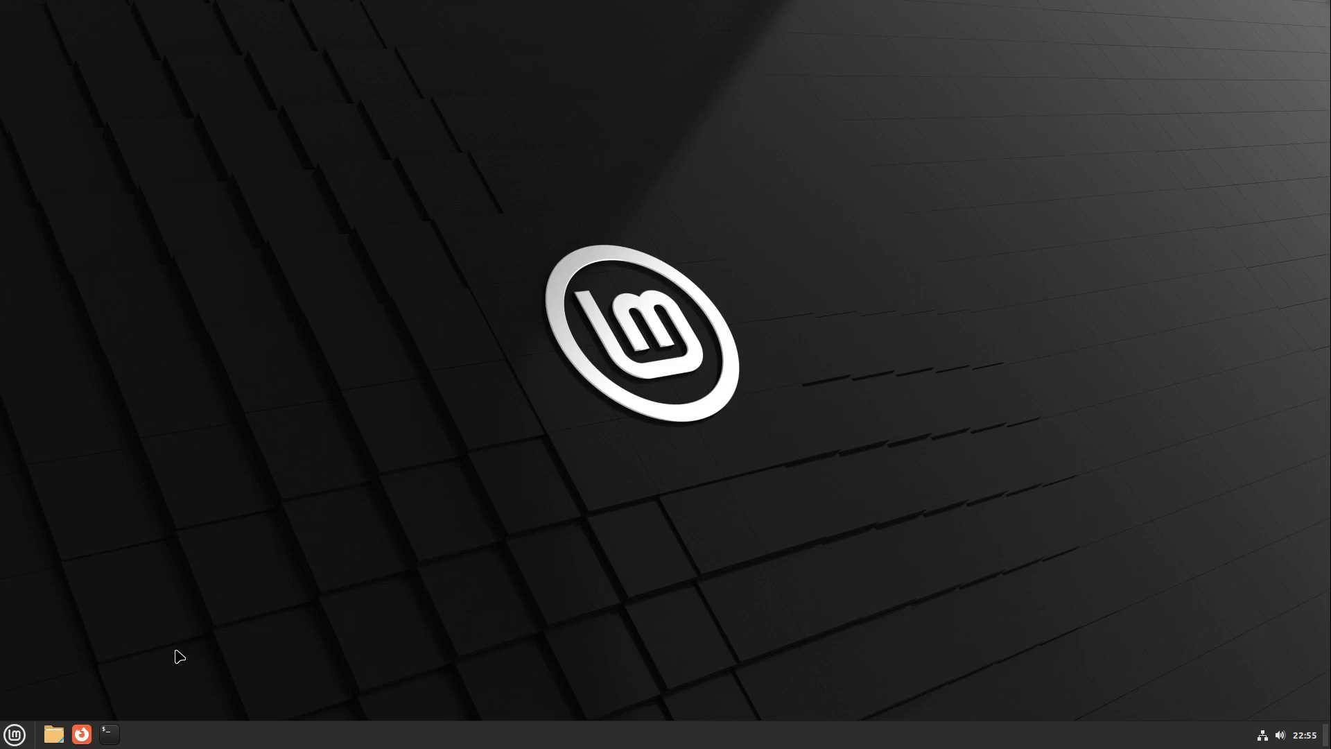
- Open Firefox at the OS Catalina page and download Os-Catalina-Icons.tar.xz (4.32 MB)
{"action": "left_click", "coordinate": [81, 735]}
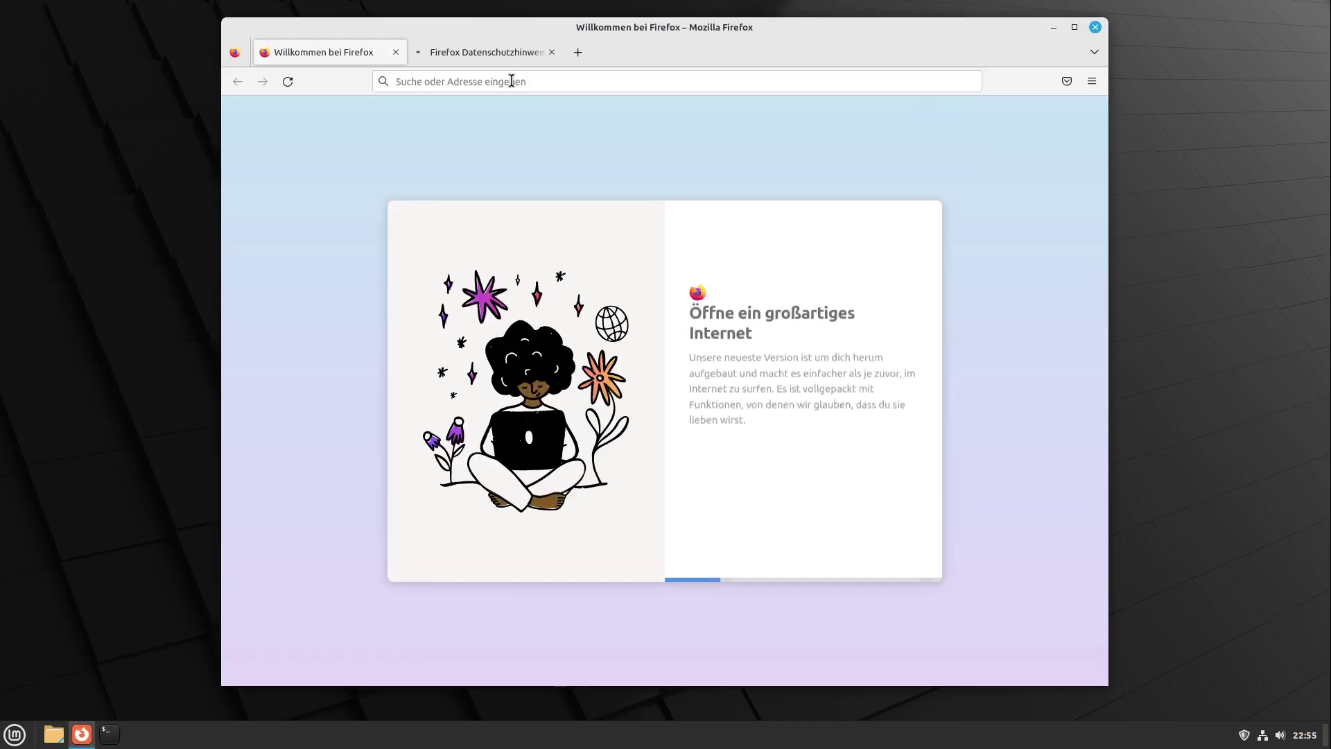
{"action": "left_click", "coordinate": [511, 81]}
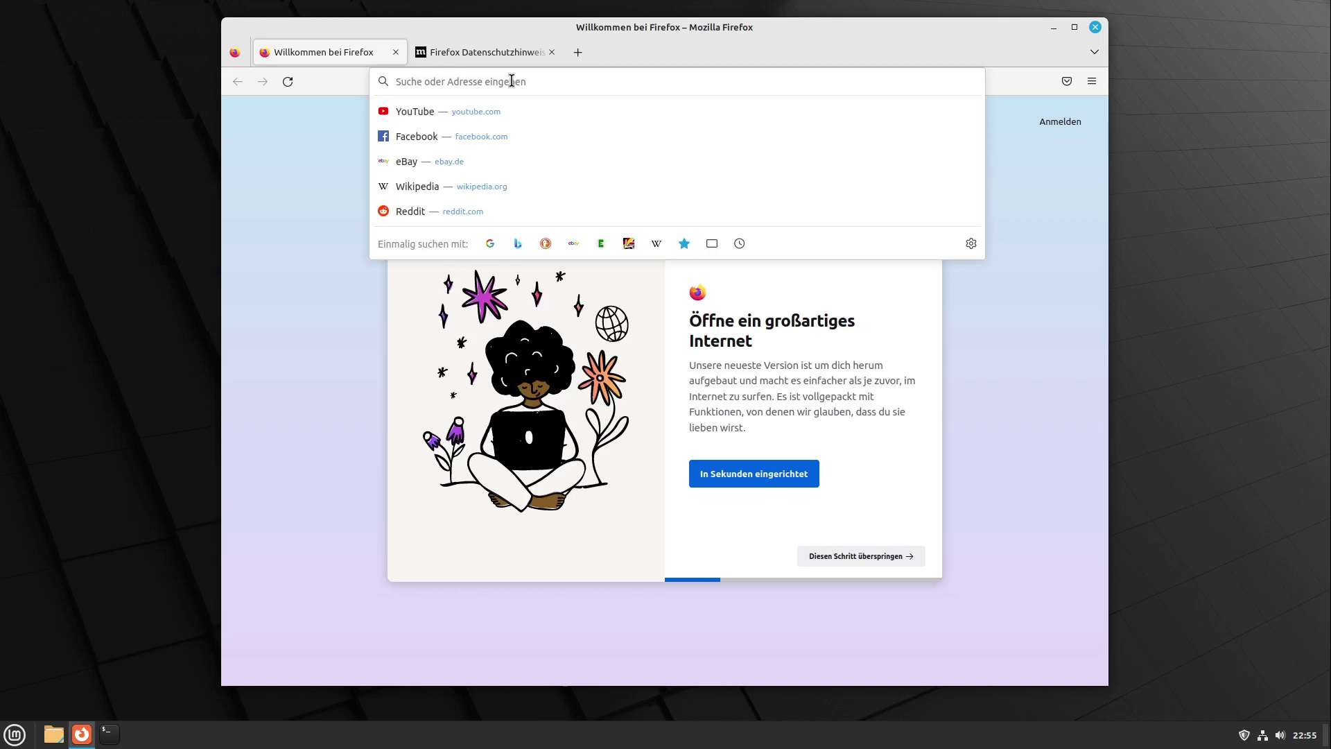
{"action": "type", "text": "/home/jean/Downloads/WhiteSur-Light"}
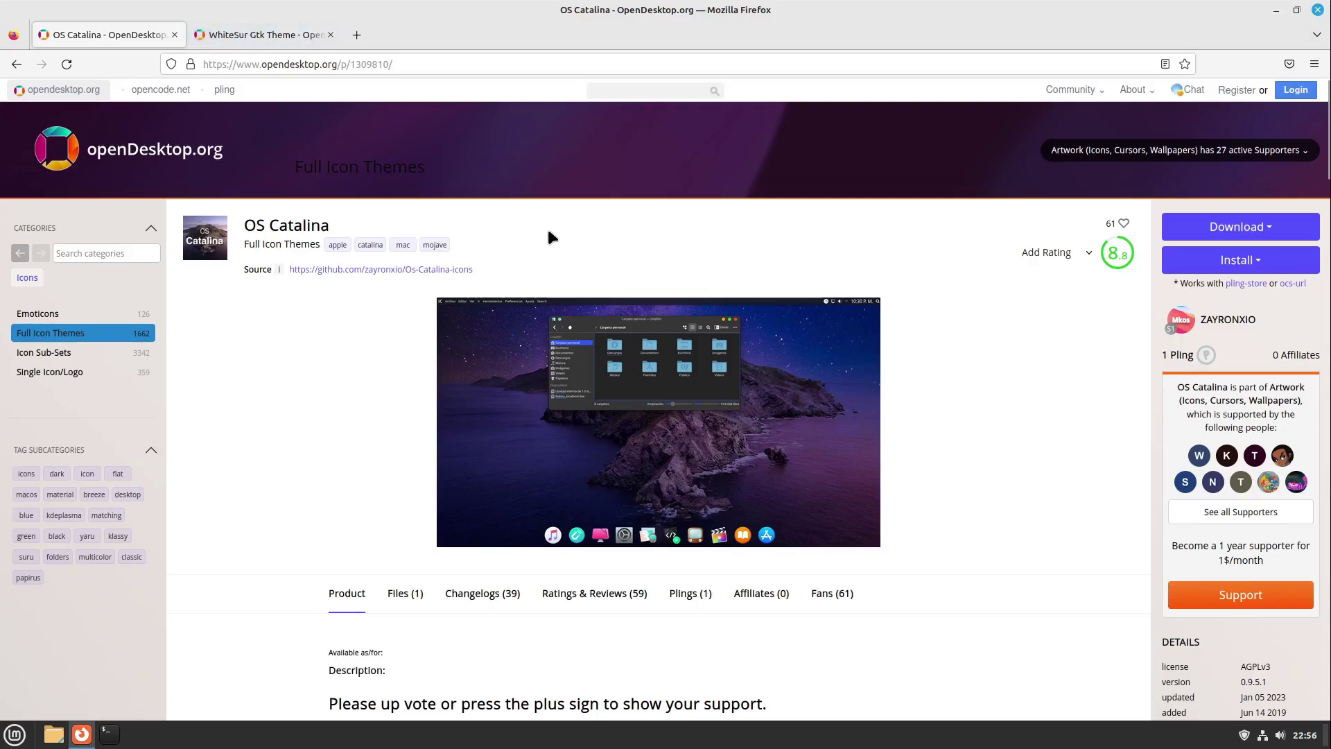
{"action": "left_click", "coordinate": [1260, 231]}
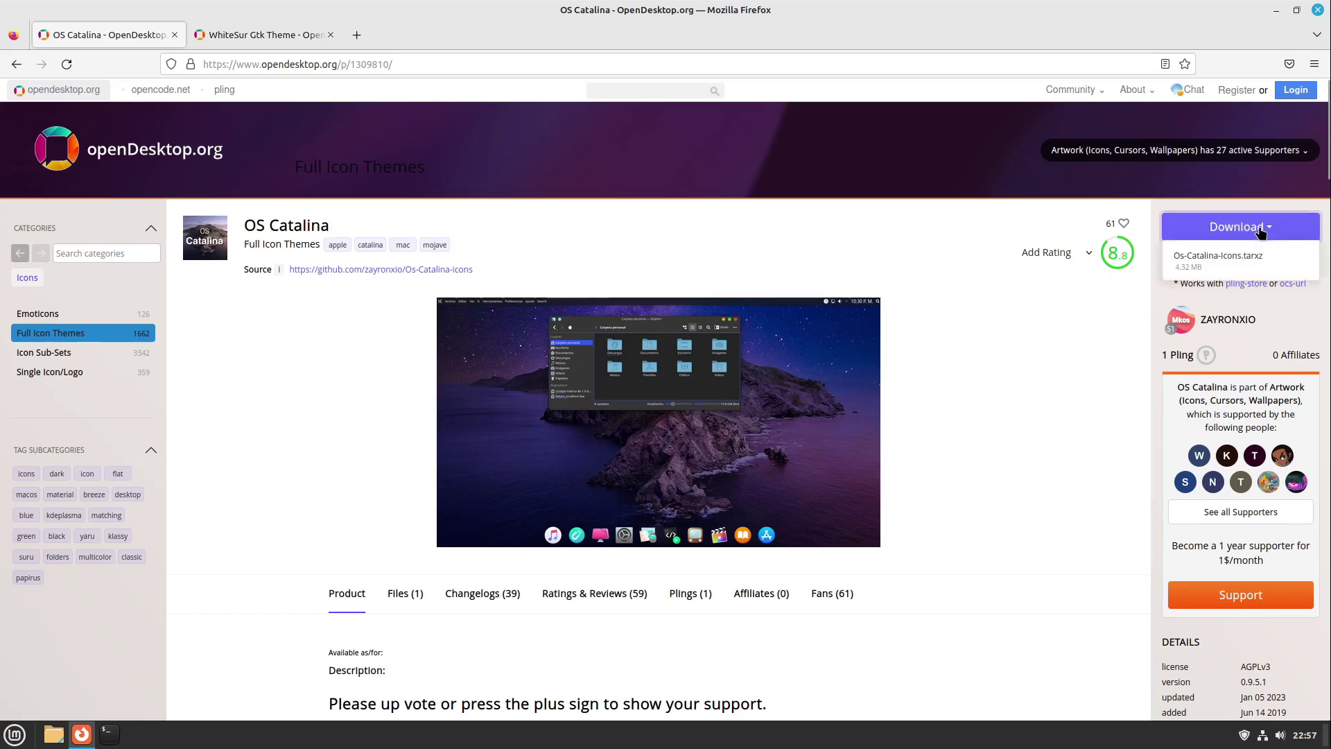
{"action": "left_click", "coordinate": [1215, 267]}
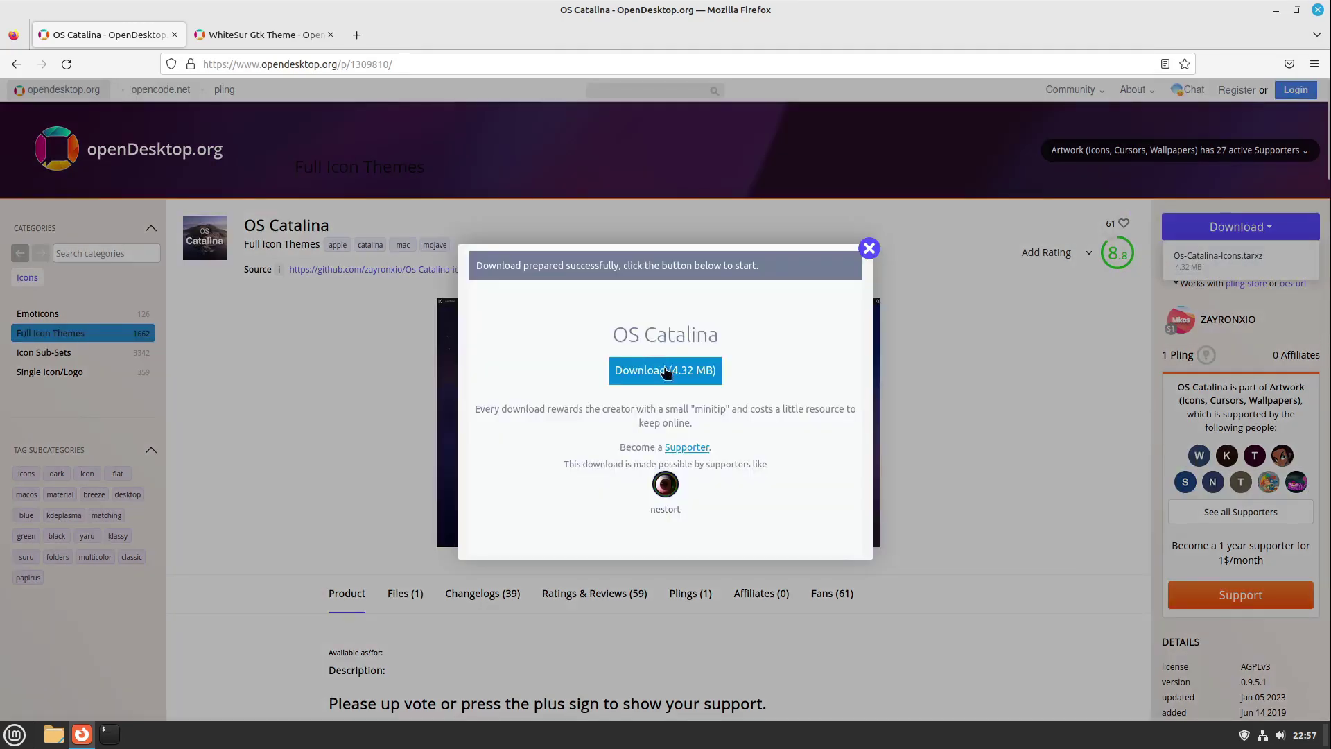
{"action": "left_click", "coordinate": [666, 372]}
- Download WhiteSur-Light.tar.xz (0.17 MB) from the WhiteSur Gtk Theme page
{"action": "left_click", "coordinate": [265, 29]}
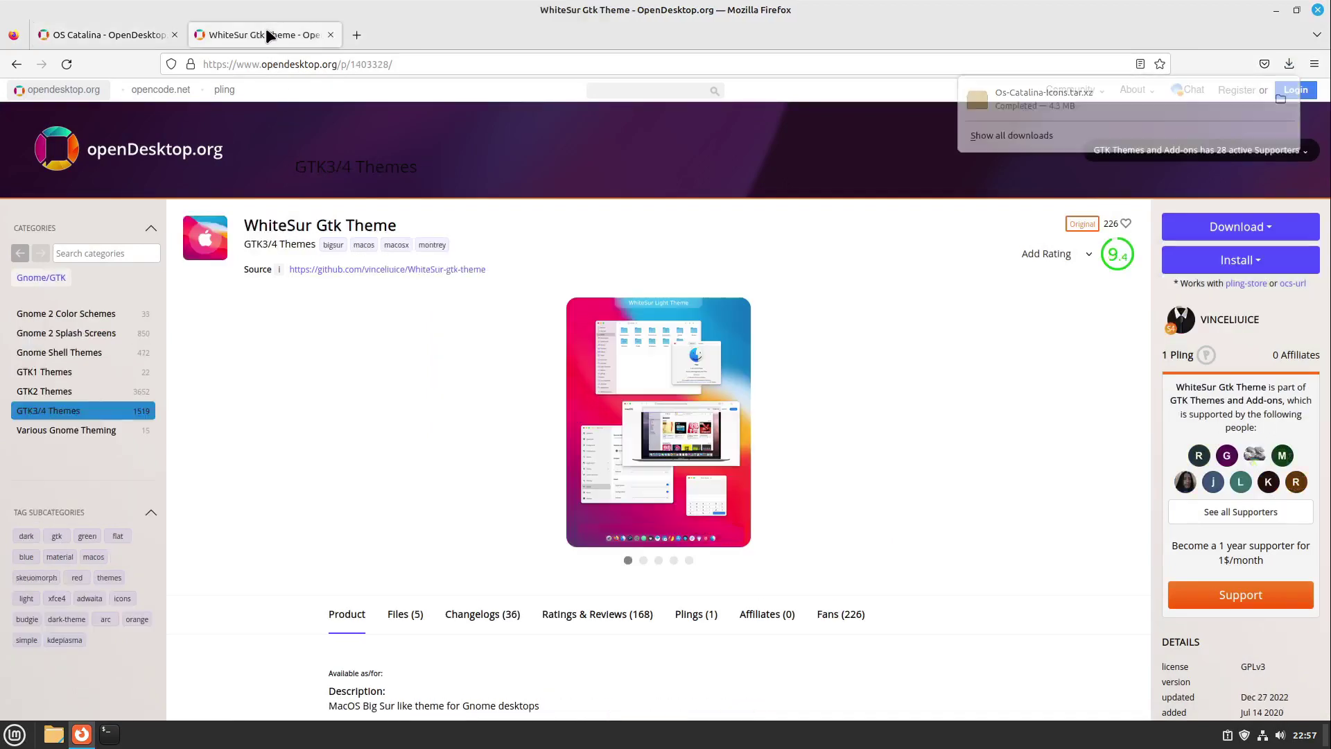
{"action": "left_click", "coordinate": [1246, 228]}
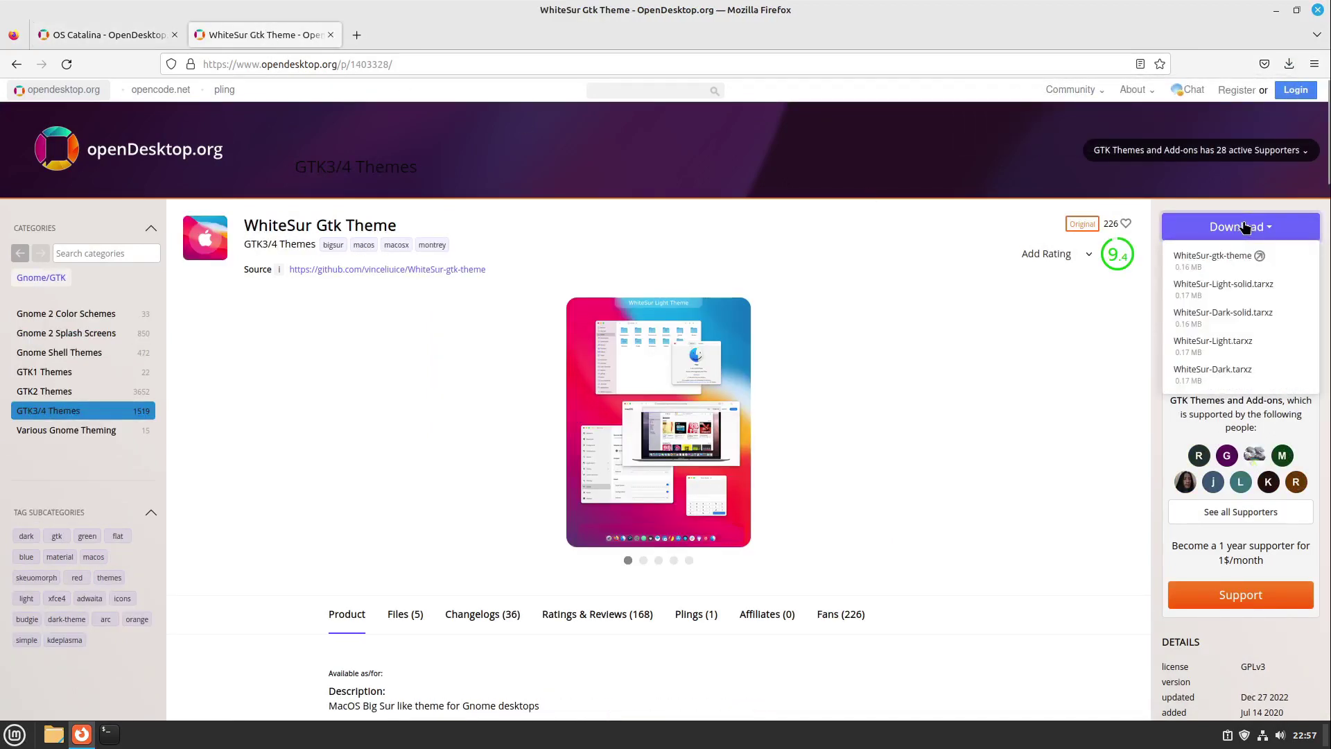
{"action": "left_click", "coordinate": [1215, 356]}
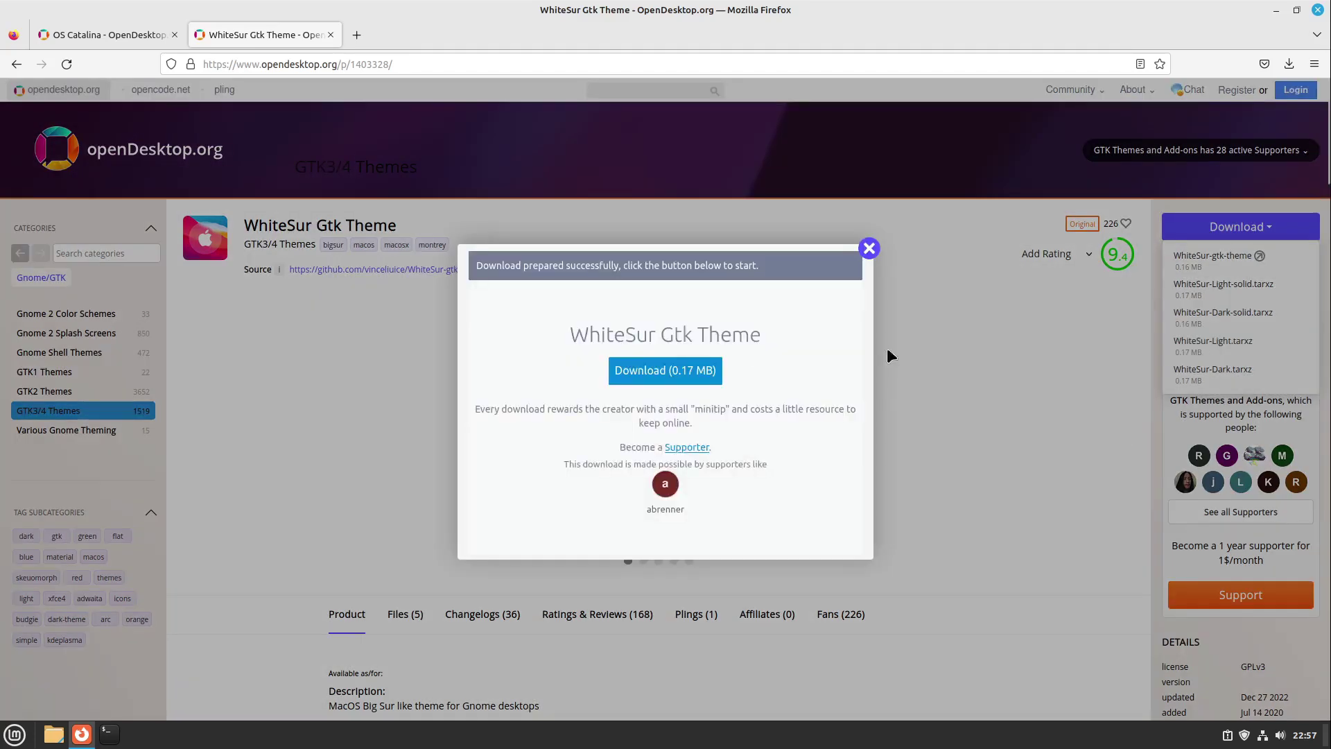
{"action": "left_click", "coordinate": [659, 373]}
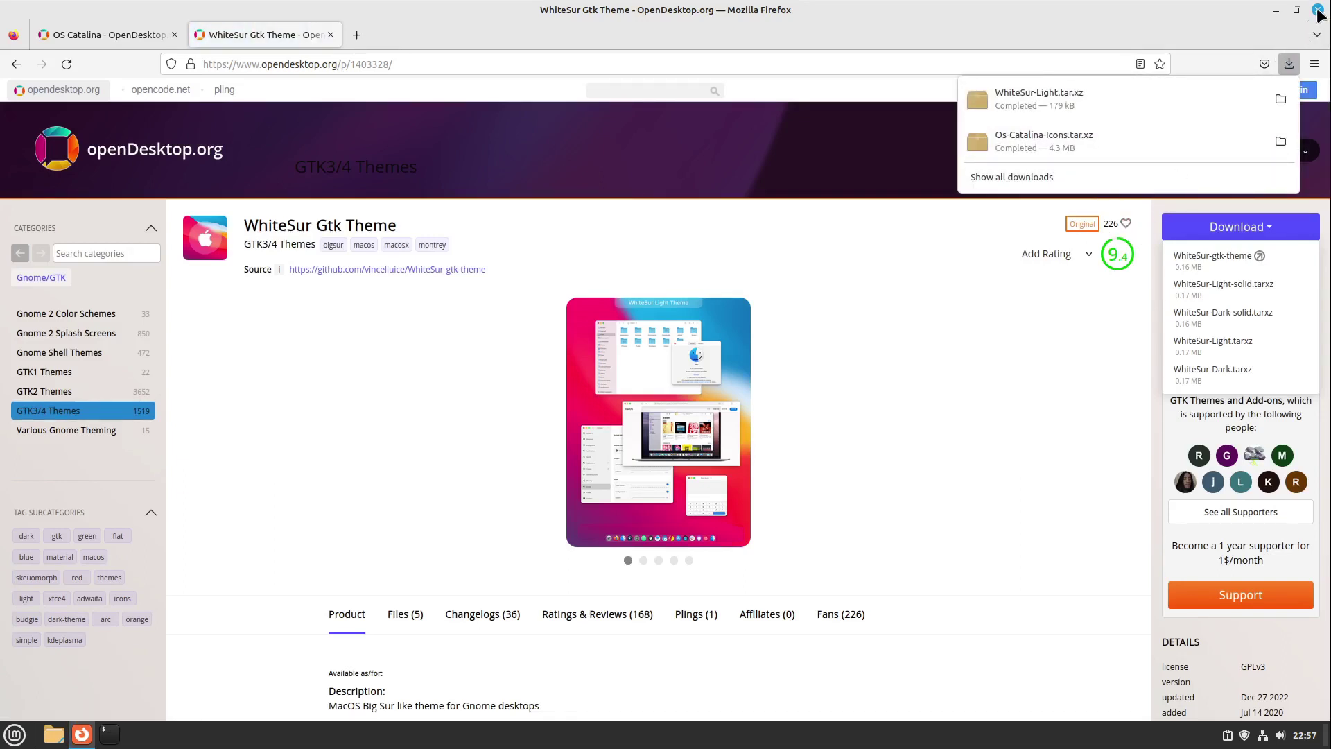
- Close Firefox and open a maximized Nemo window with split view (F3)
{"action": "left_click", "coordinate": [1317, 10]}
{"action": "left_click", "coordinate": [53, 734]}
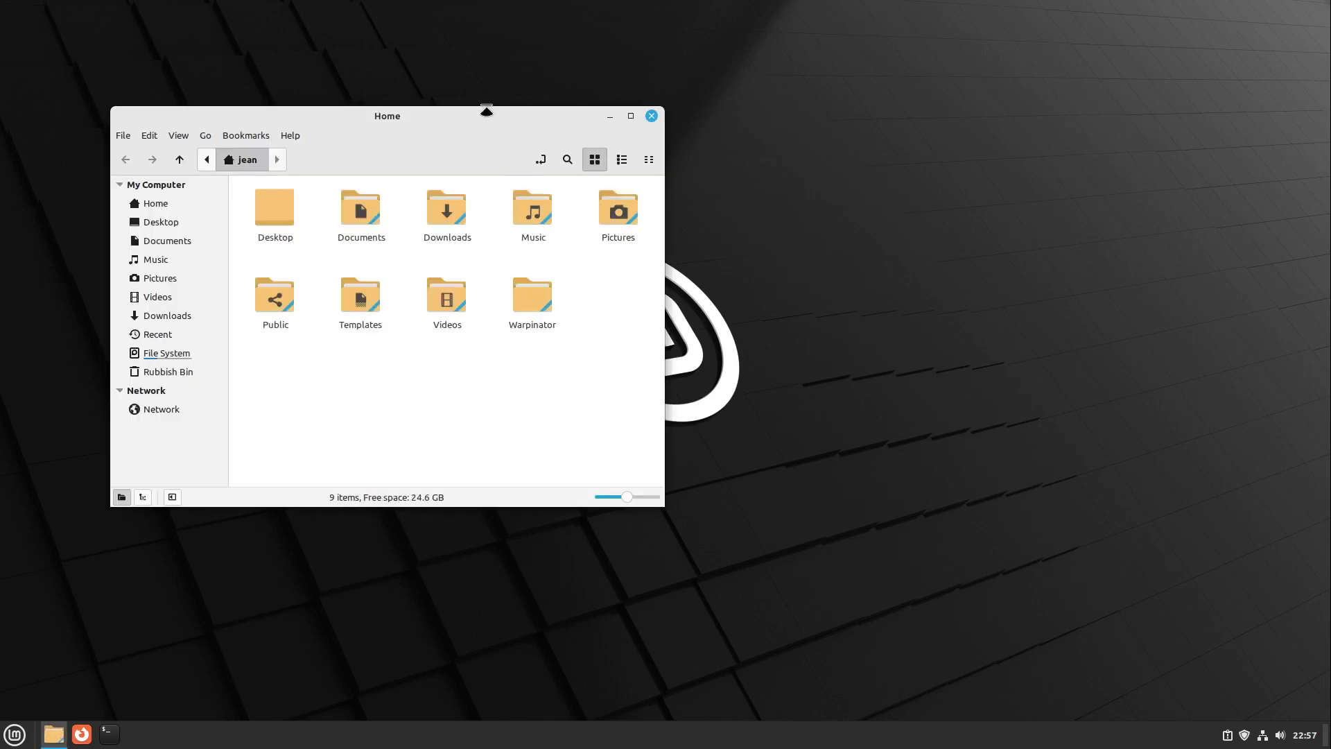
{"action": "double_click", "coordinate": [468, 111]}
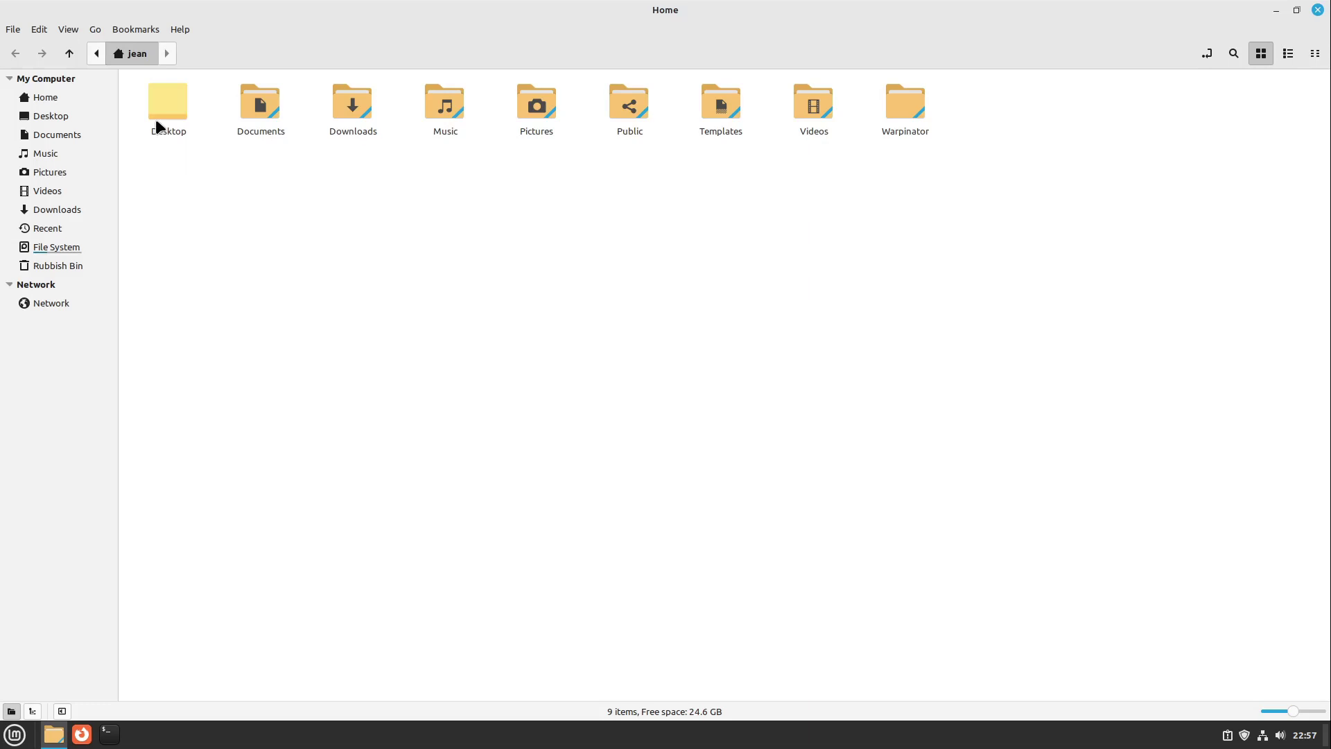
{"action": "key", "text": "F3"}
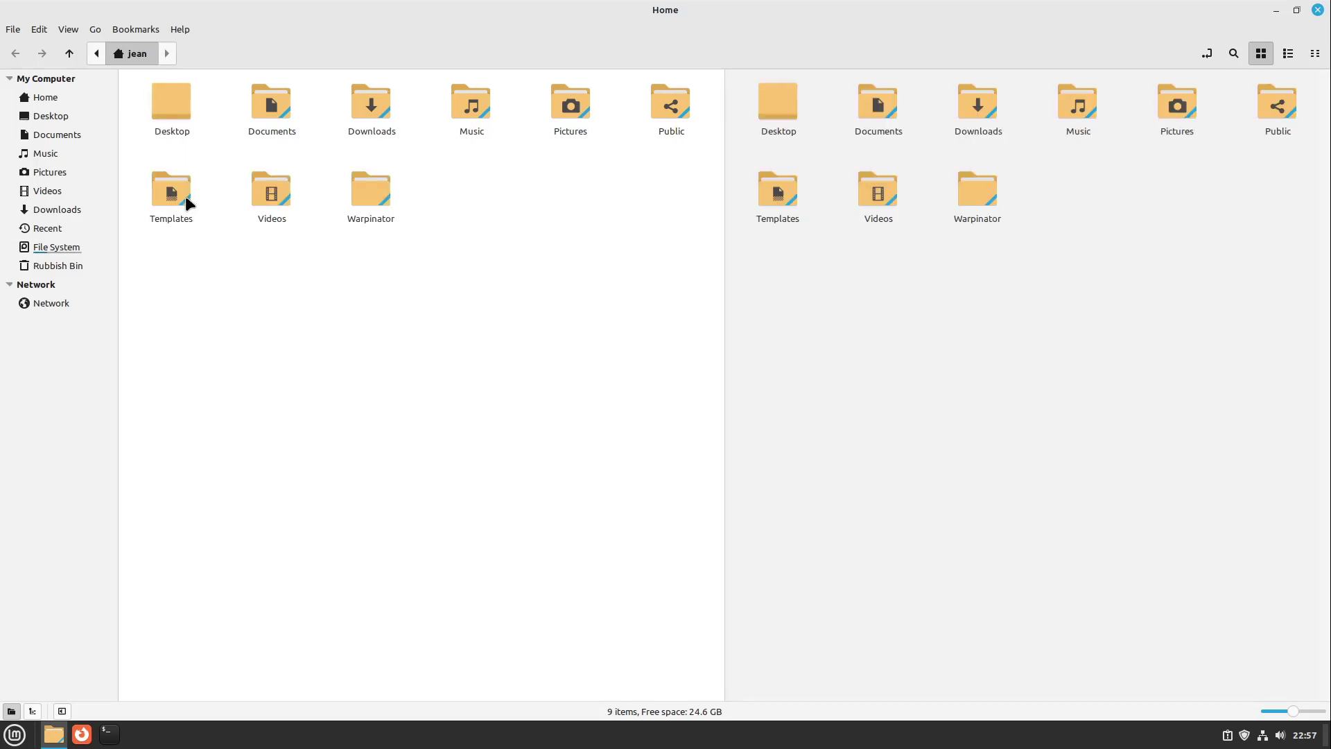
- Extract both downloaded tar.xz archives in Downloads with Extract Here
{"action": "double_click", "coordinate": [372, 106]}
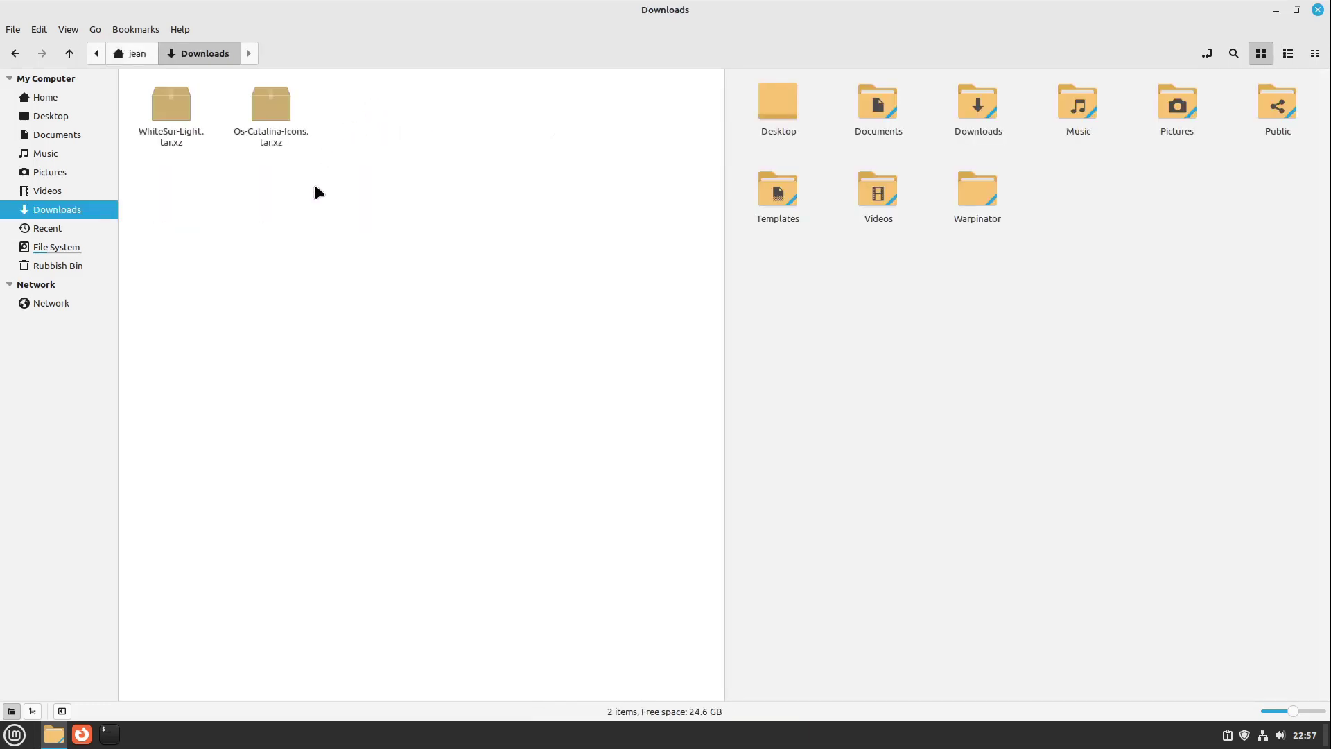
{"action": "left_click_drag", "start_coordinate": [242, 153], "coordinate": [165, 101]}
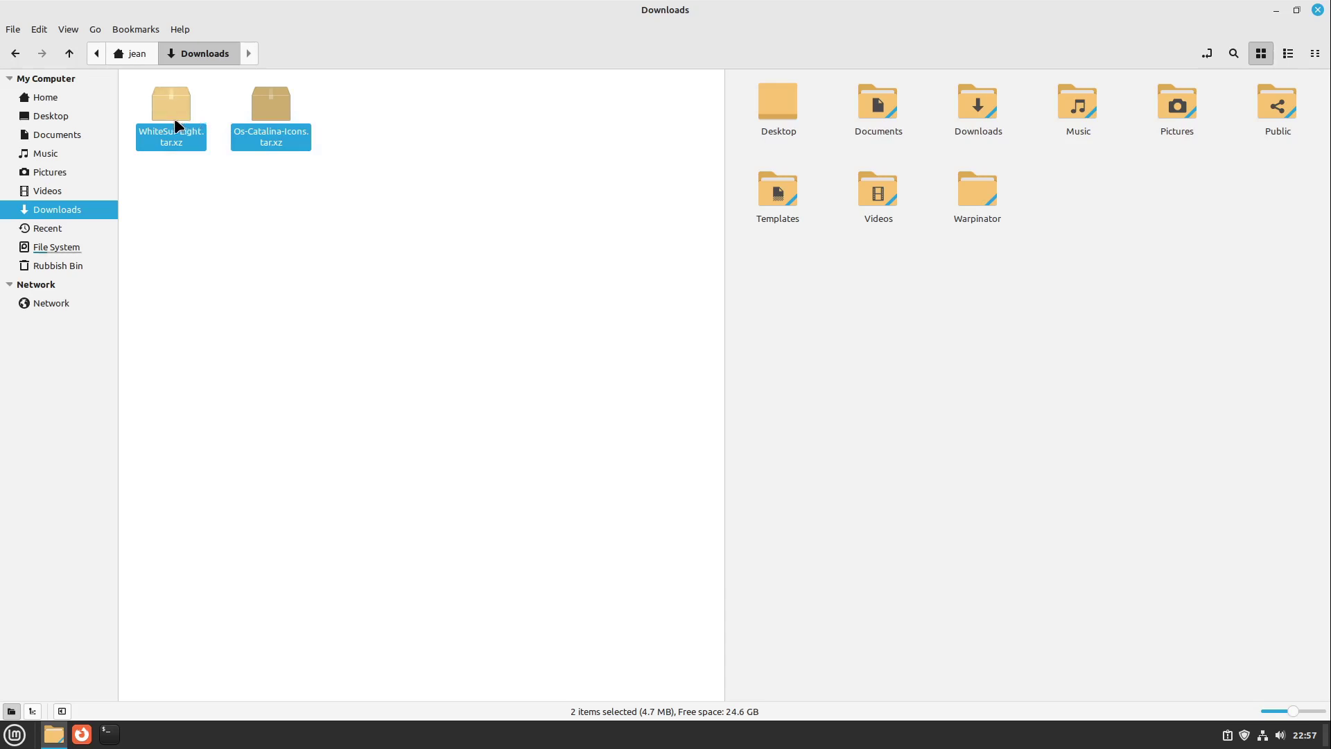
{"action": "right_click", "coordinate": [171, 102]}
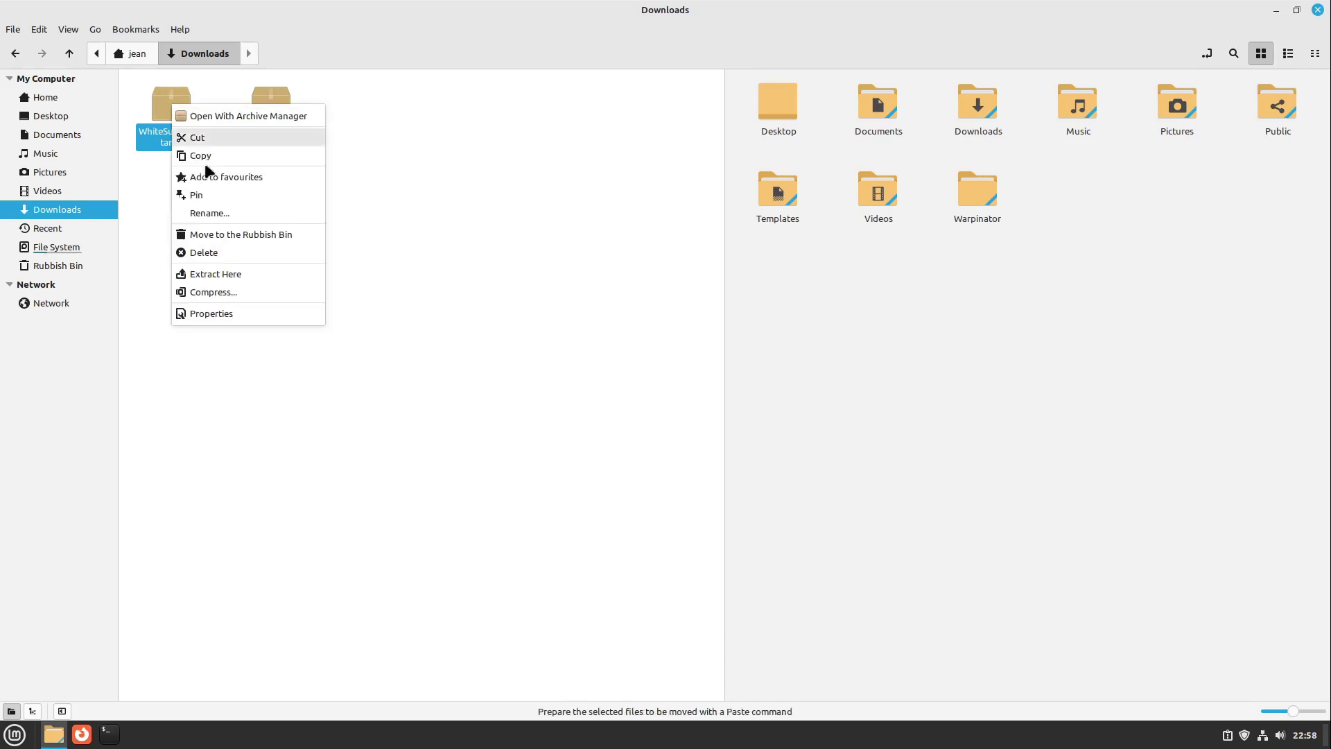
{"action": "left_click", "coordinate": [228, 275]}
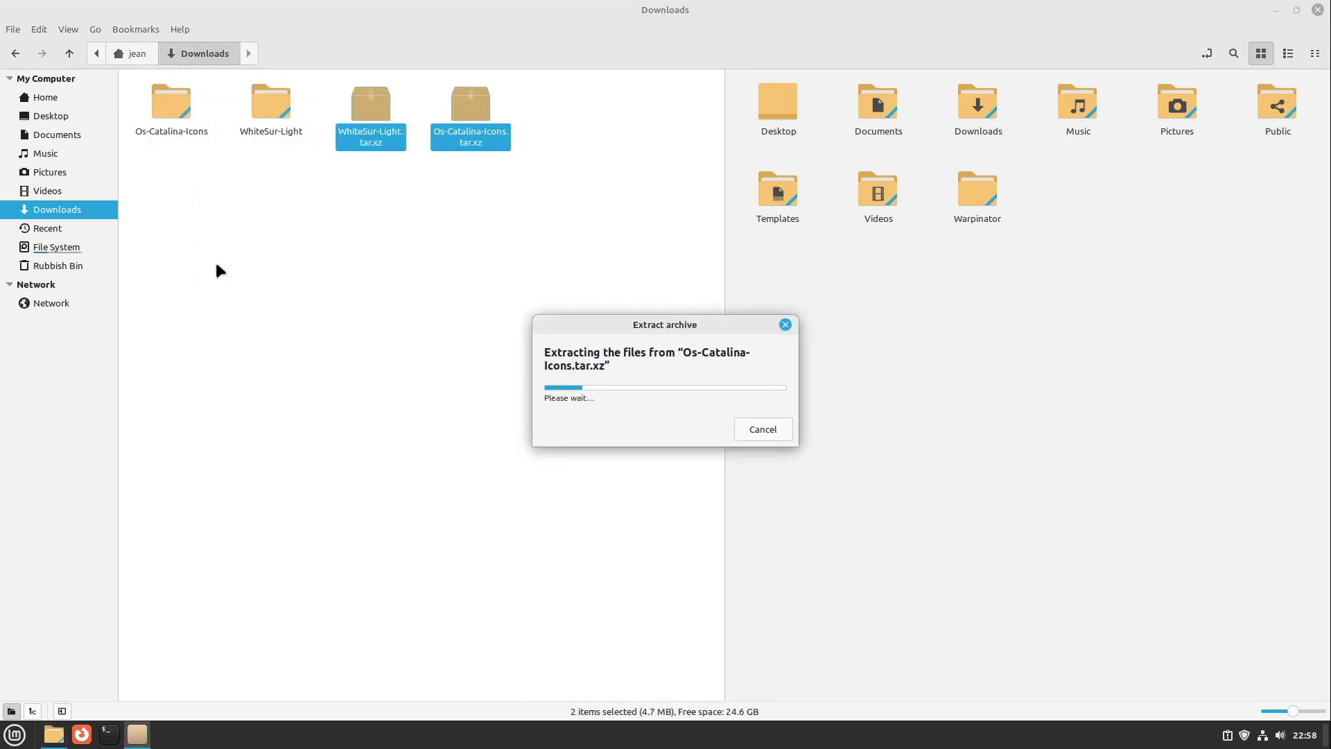
- Show hidden files in Home and create a new folder named .icons
{"action": "left_click", "coordinate": [1003, 317]}
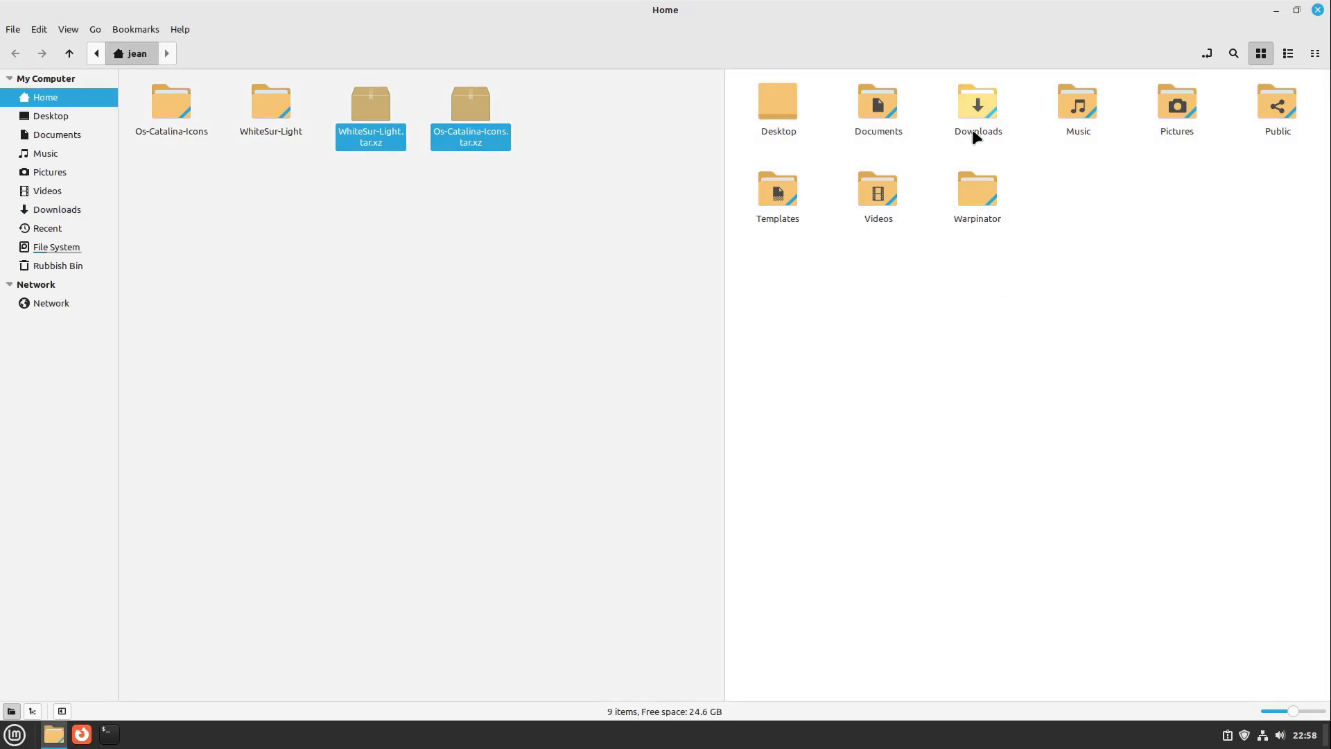
{"action": "key", "text": "ctrl+h"}
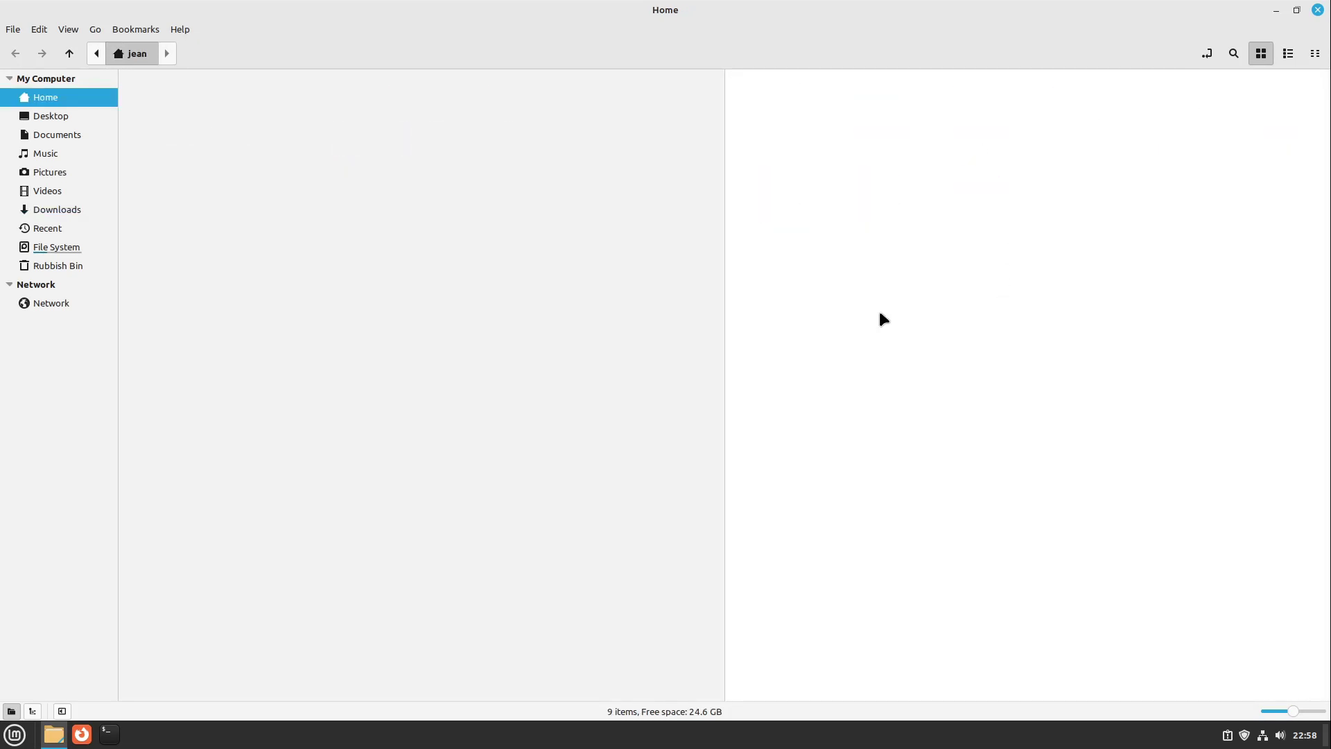
{"action": "right_click", "coordinate": [922, 258]}
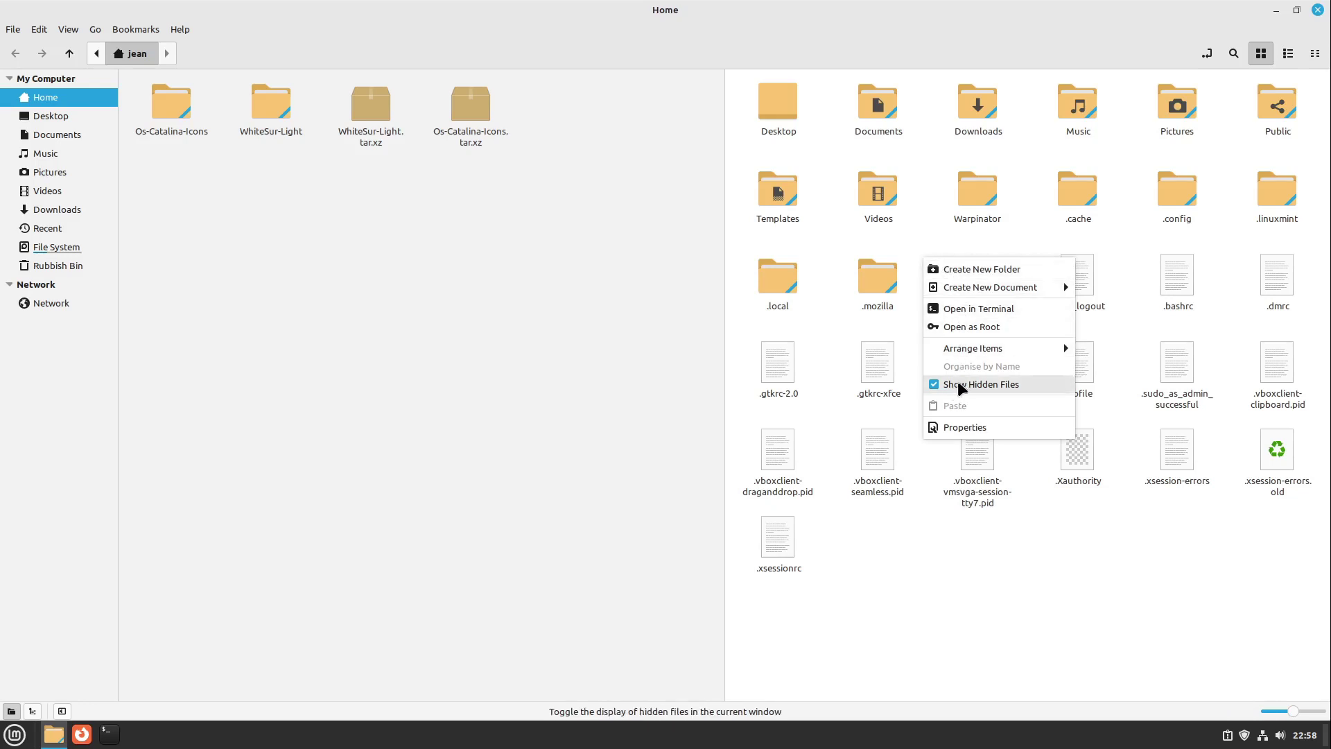
{"action": "left_click", "coordinate": [984, 605]}
{"action": "right_click", "coordinate": [958, 582]}
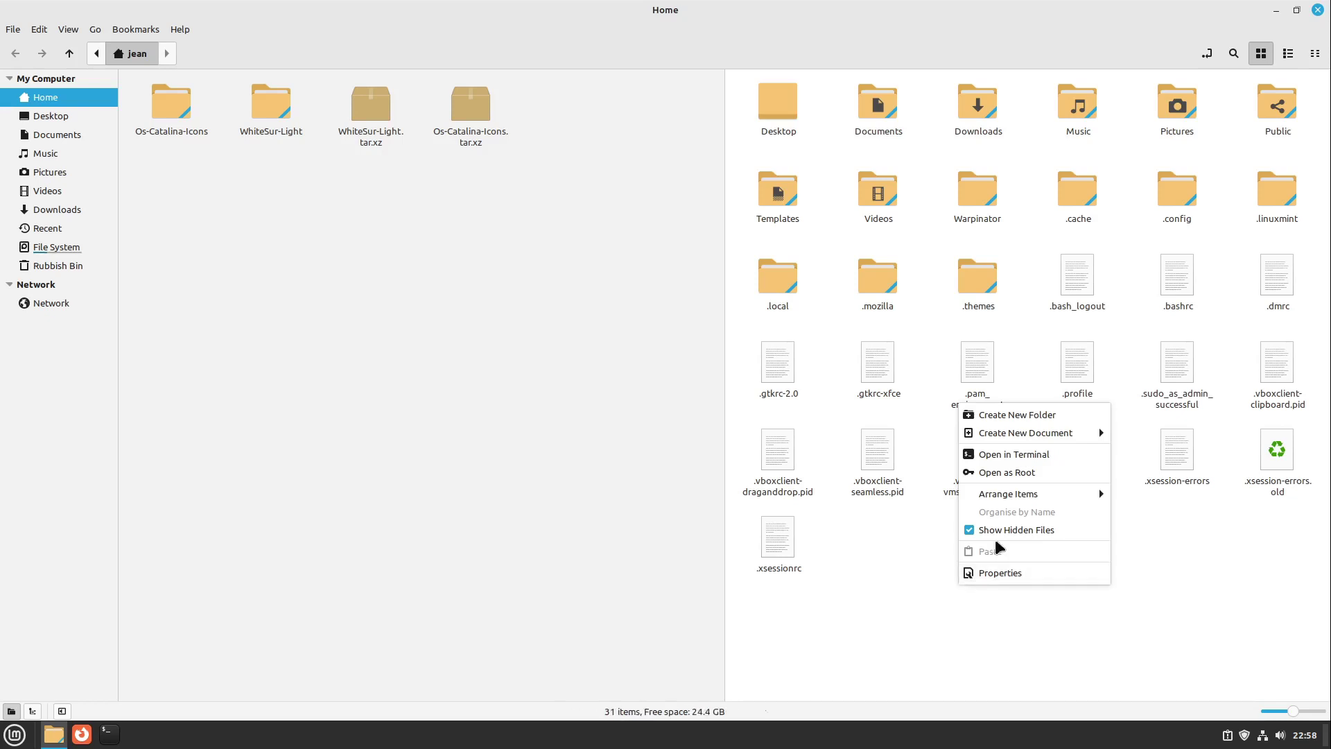
{"action": "left_click", "coordinate": [1012, 415]}
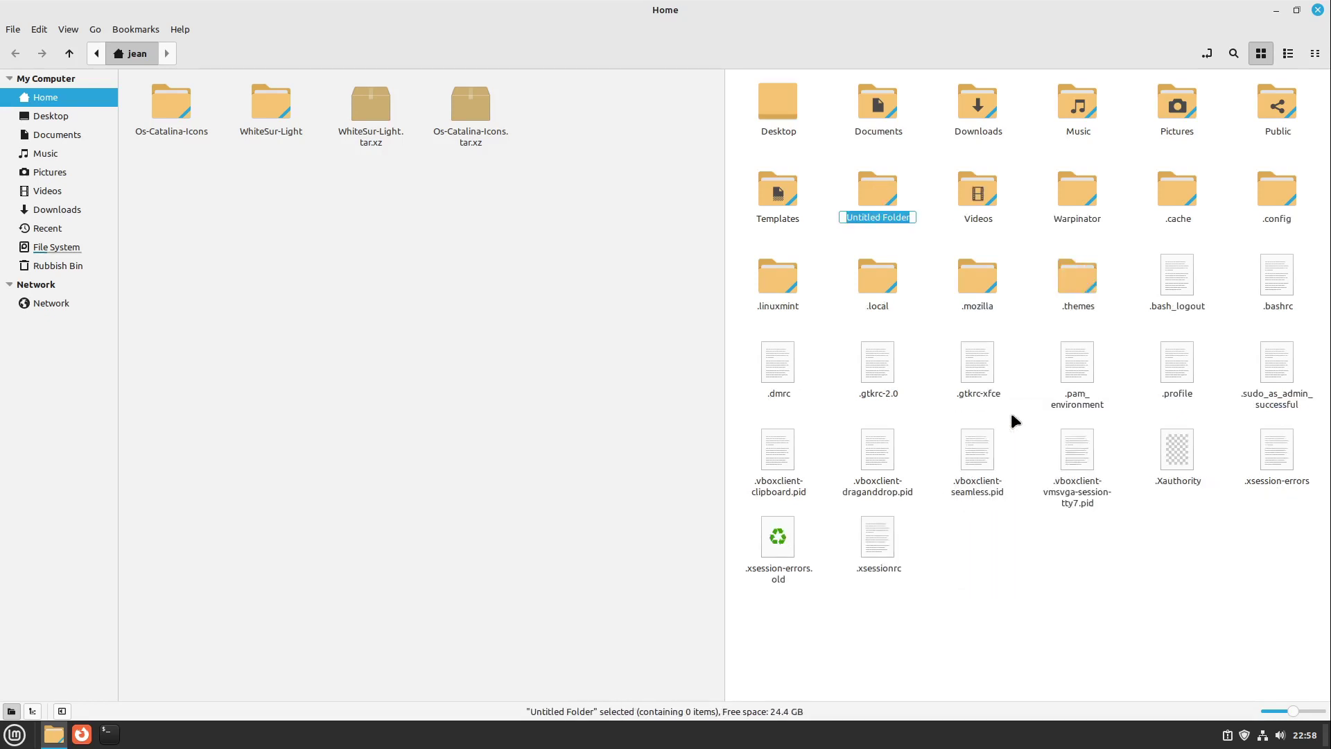
{"action": "type", "text": ".icons"}
{"action": "key", "text": "Return"}
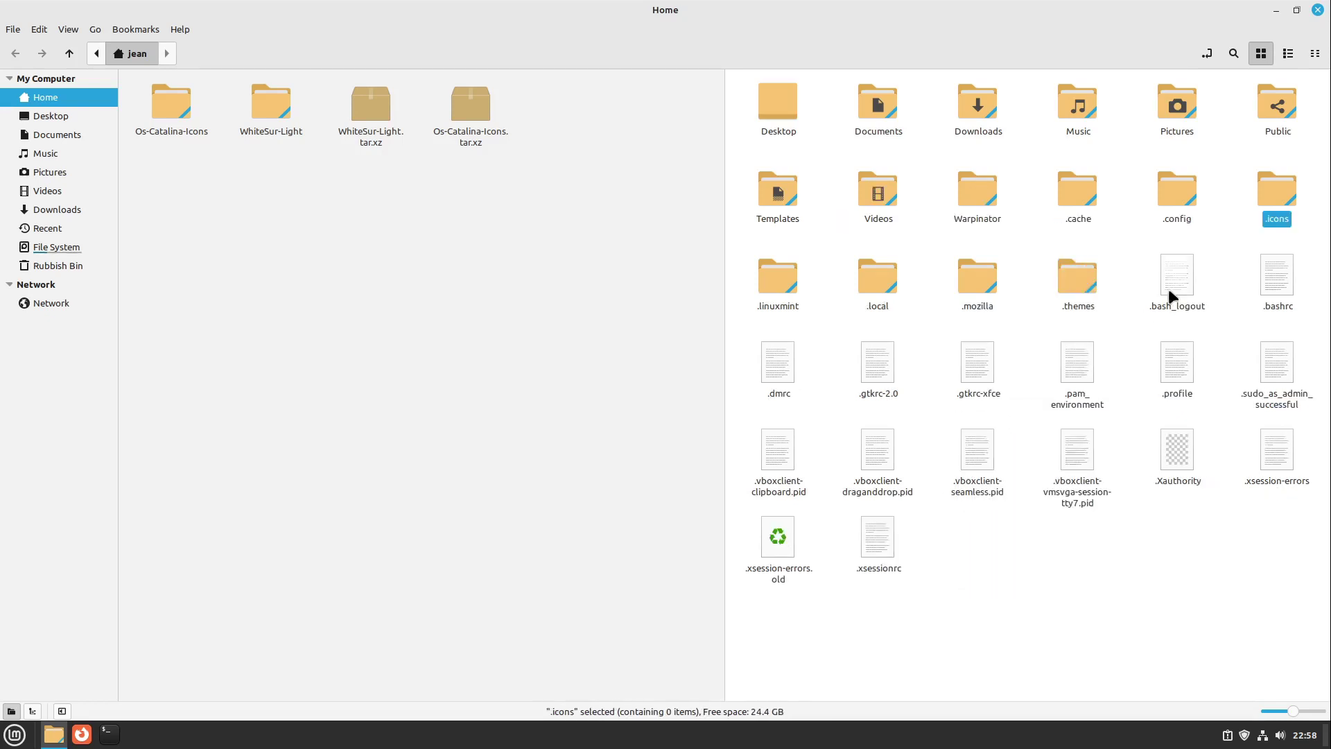
{"action": "double_click", "coordinate": [1279, 198]}
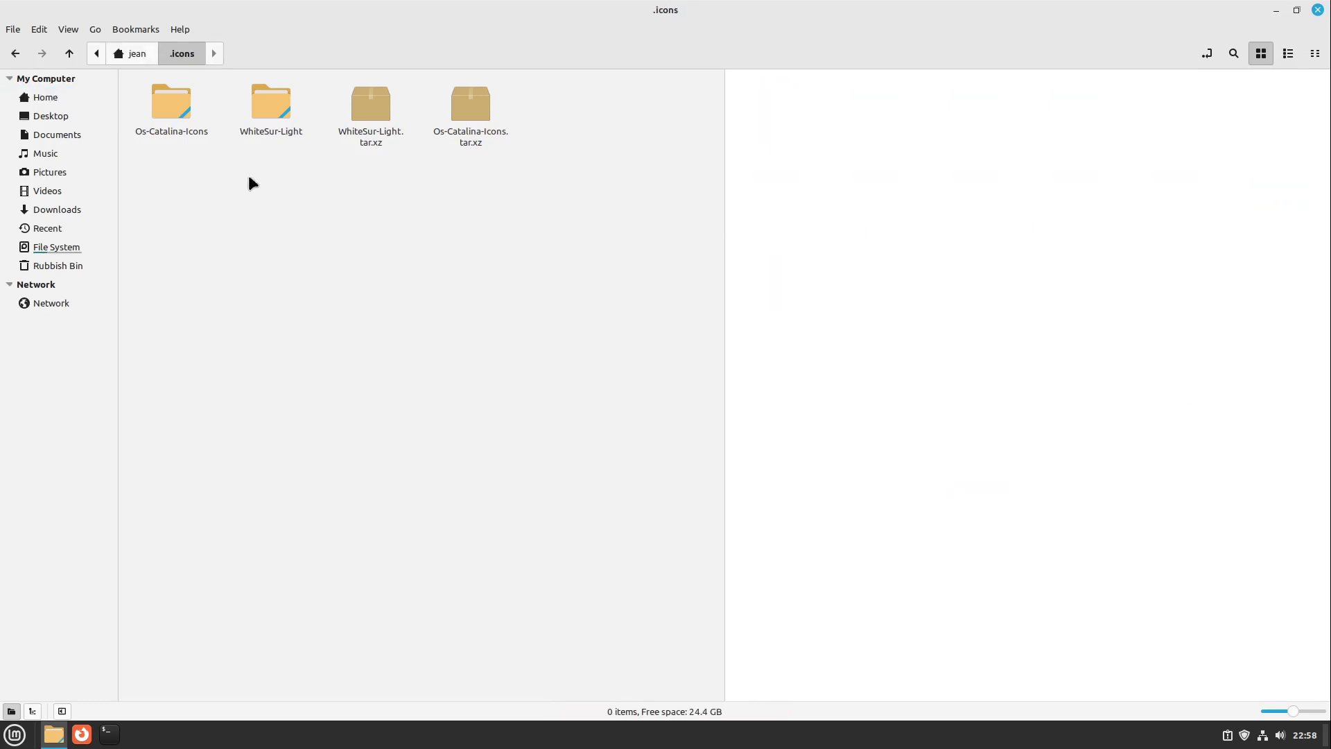
- Move the Os-Catalina-icons and Os-Catalina-Night folders from the extracted archive into .icons
{"action": "left_click", "coordinate": [172, 107]}
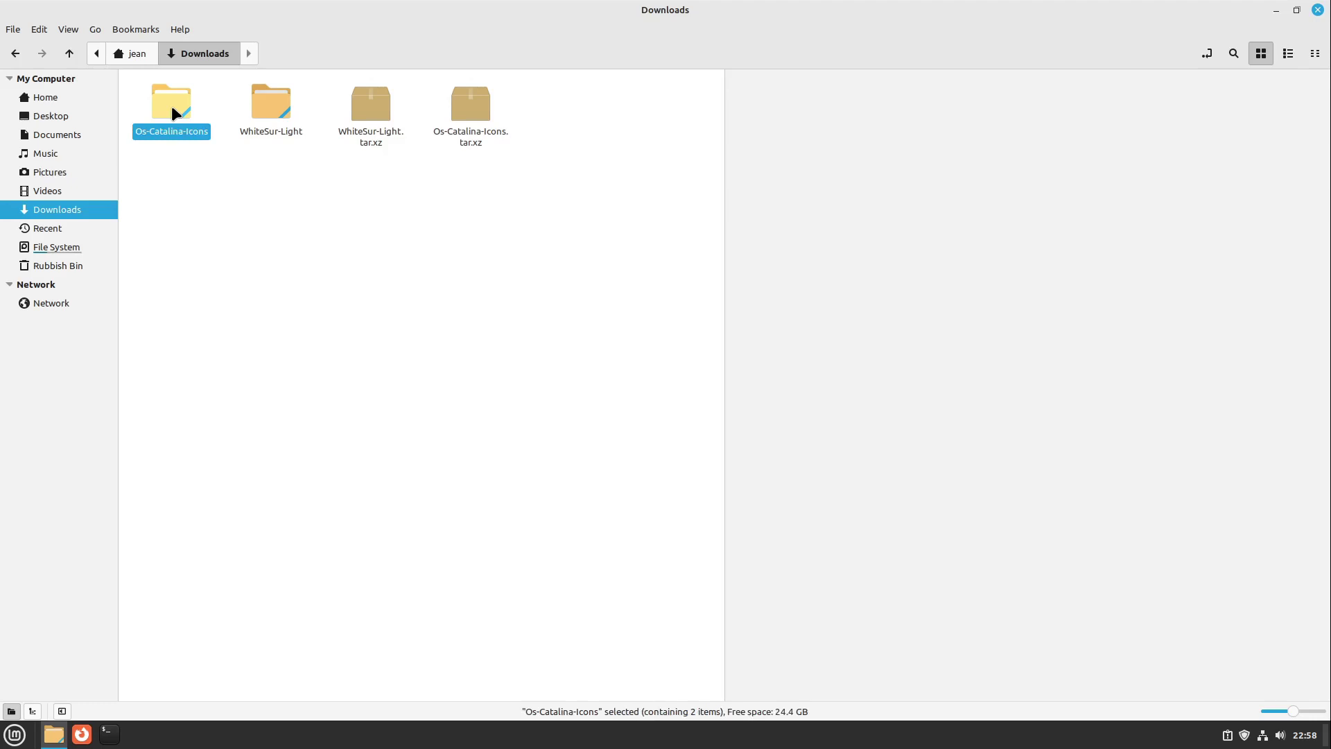
{"action": "double_click", "coordinate": [172, 108]}
{"action": "left_click_drag", "start_coordinate": [400, 211], "coordinate": [882, 178]}
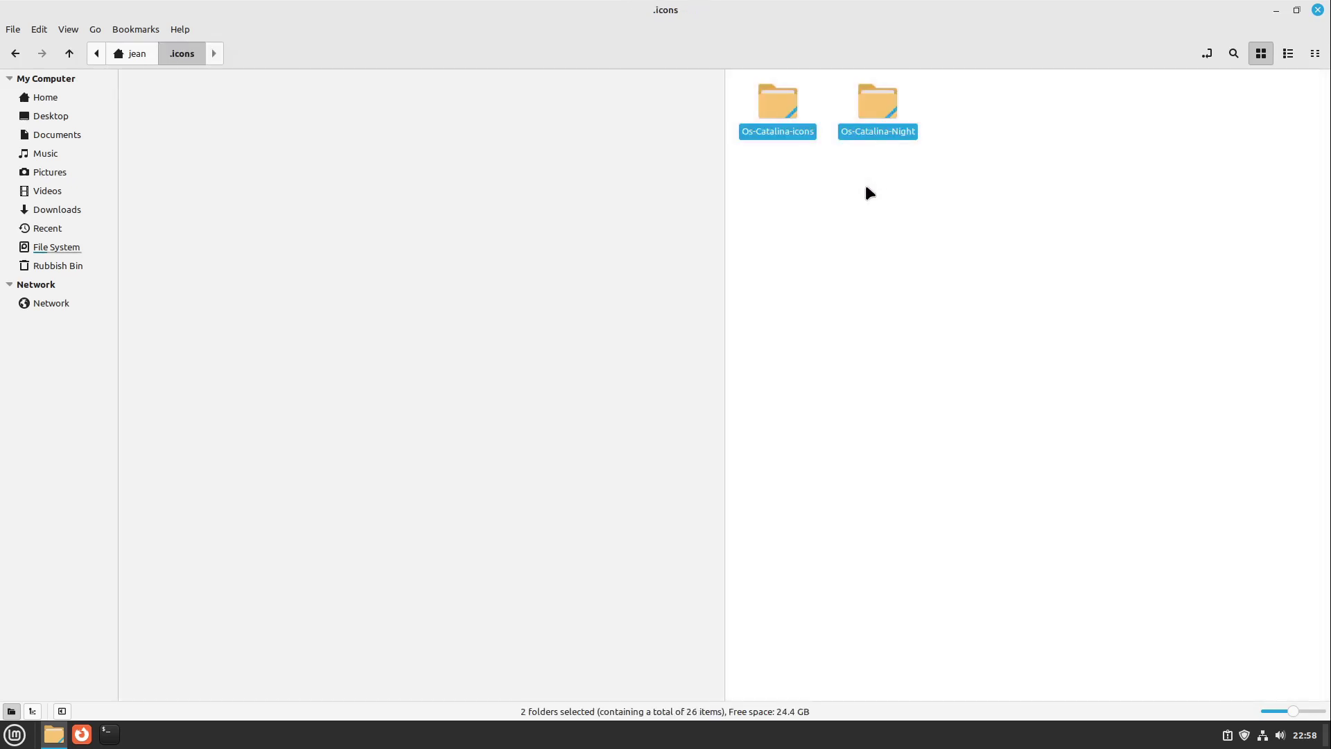
{"action": "left_click", "coordinate": [865, 186]}
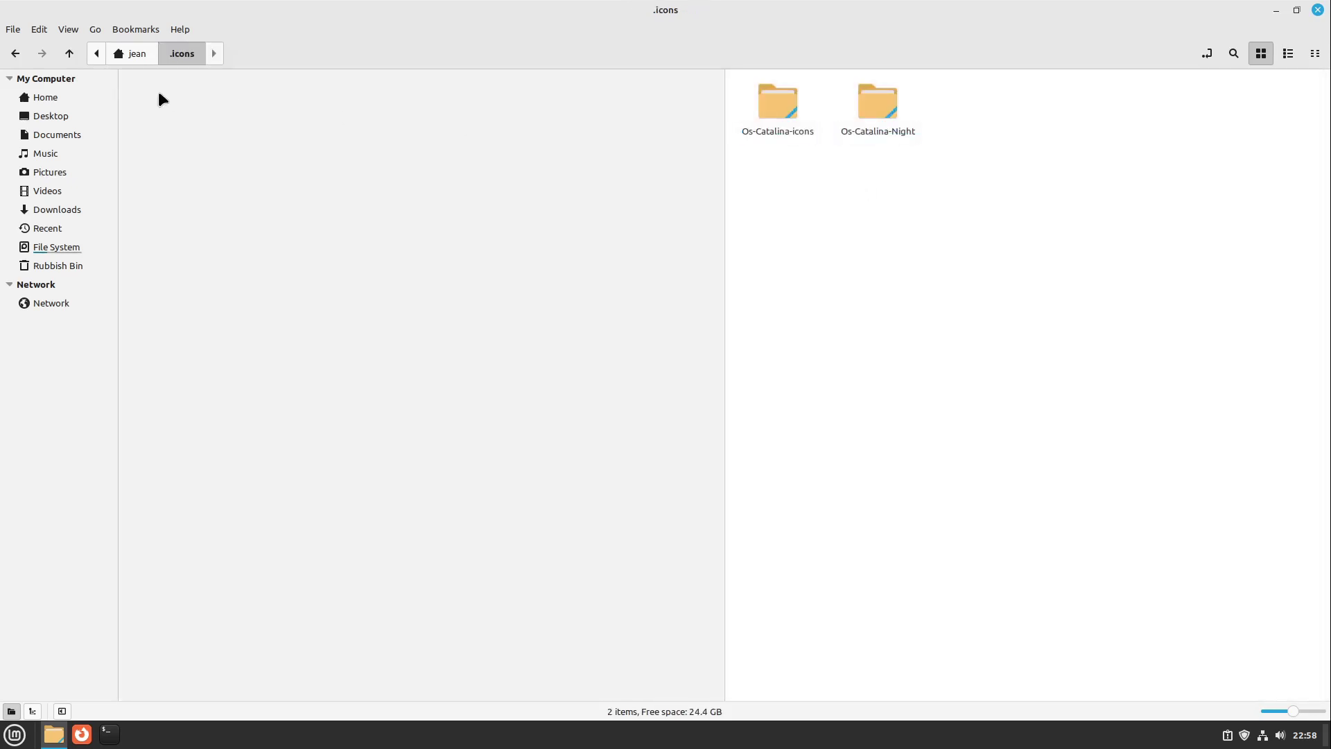
{"action": "left_click", "coordinate": [143, 52]}
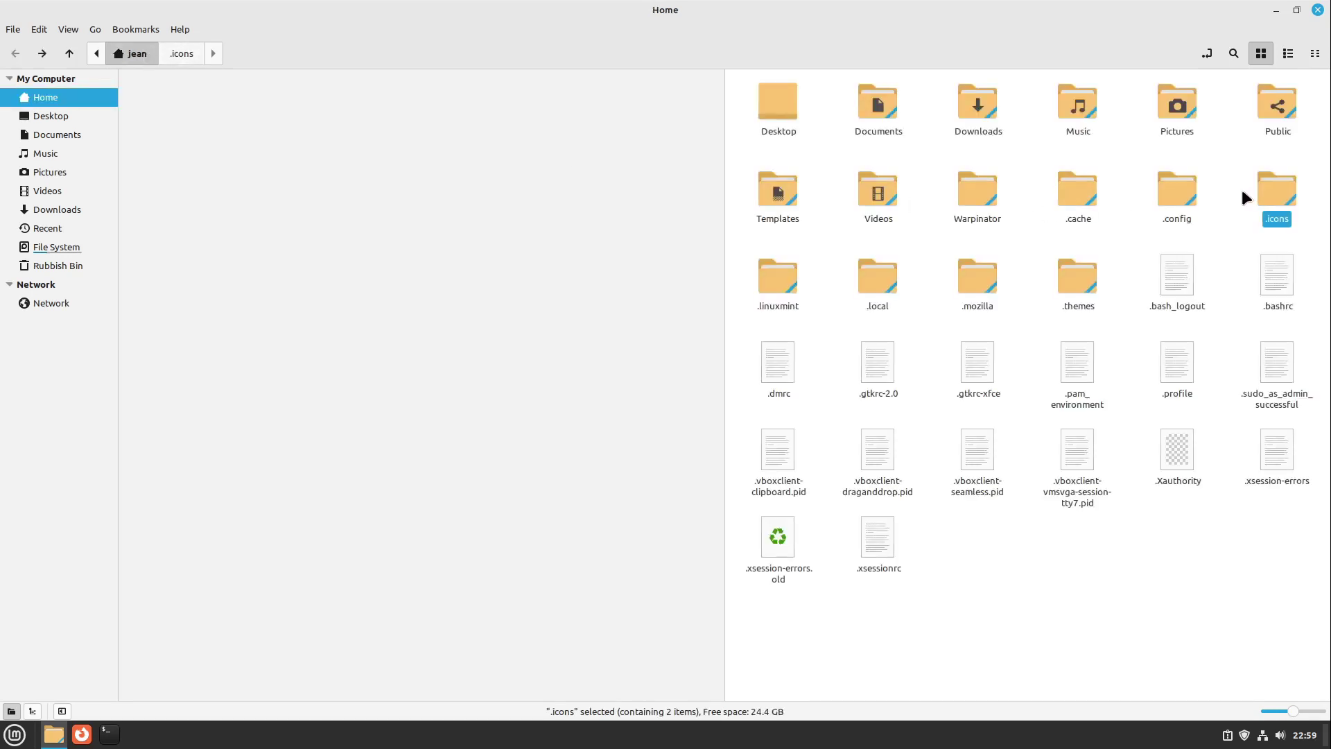
- Drag the WhiteSur-Light folder from Downloads into the .themes pane, then close Nemo
{"action": "double_click", "coordinate": [1071, 281]}
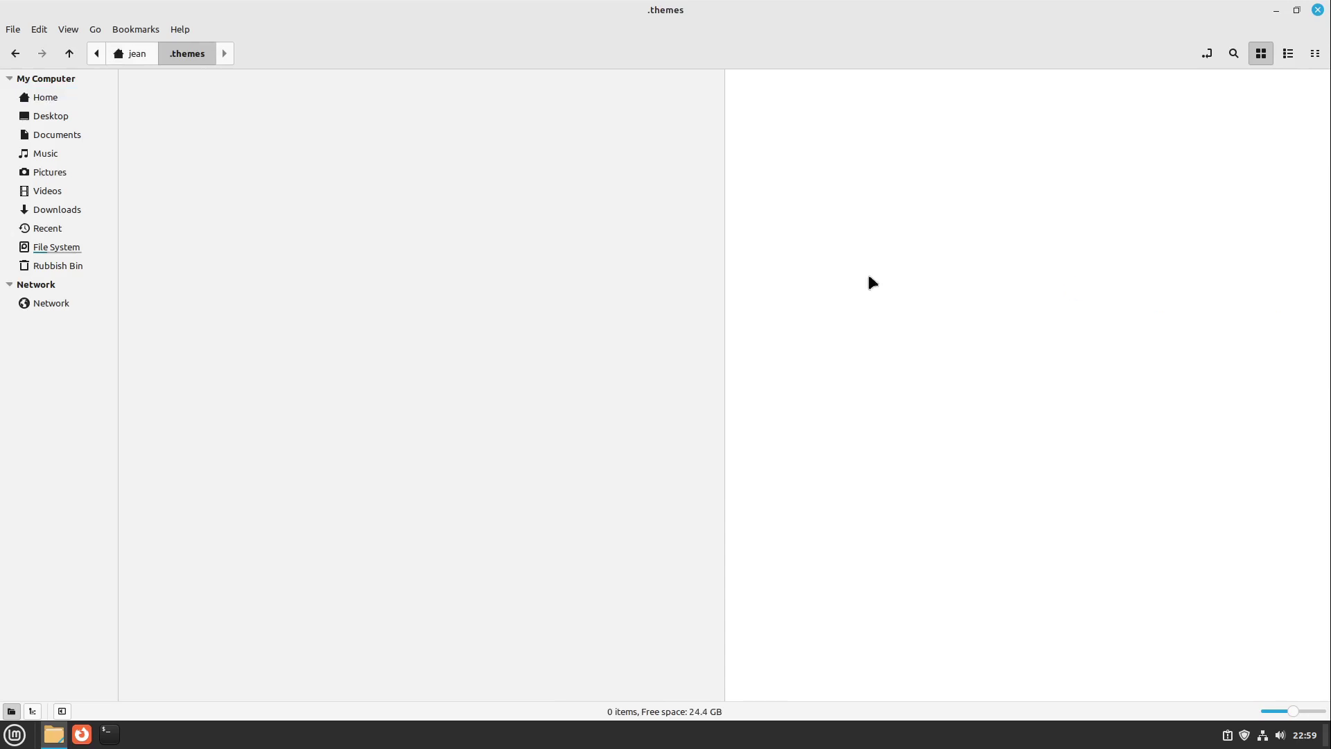
{"action": "left_click", "coordinate": [259, 219]}
{"action": "left_click", "coordinate": [199, 54]}
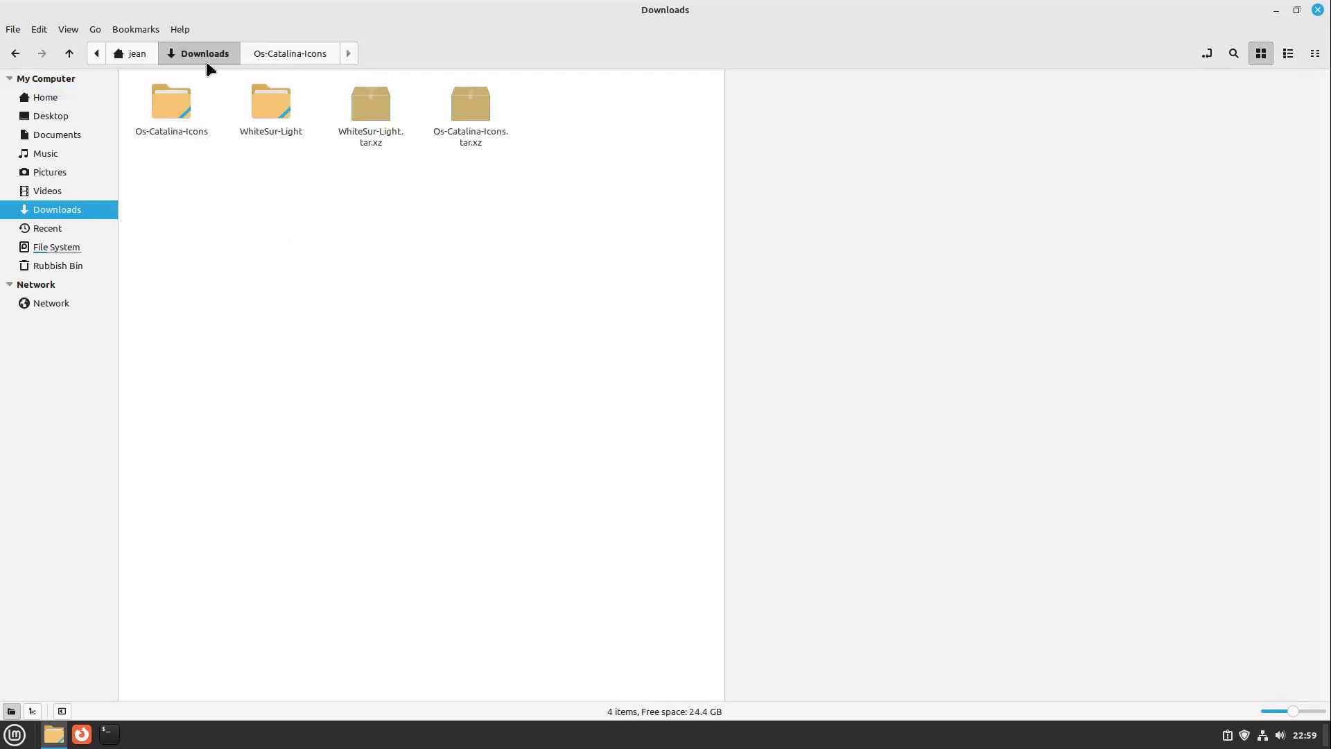
{"action": "double_click", "coordinate": [281, 109]}
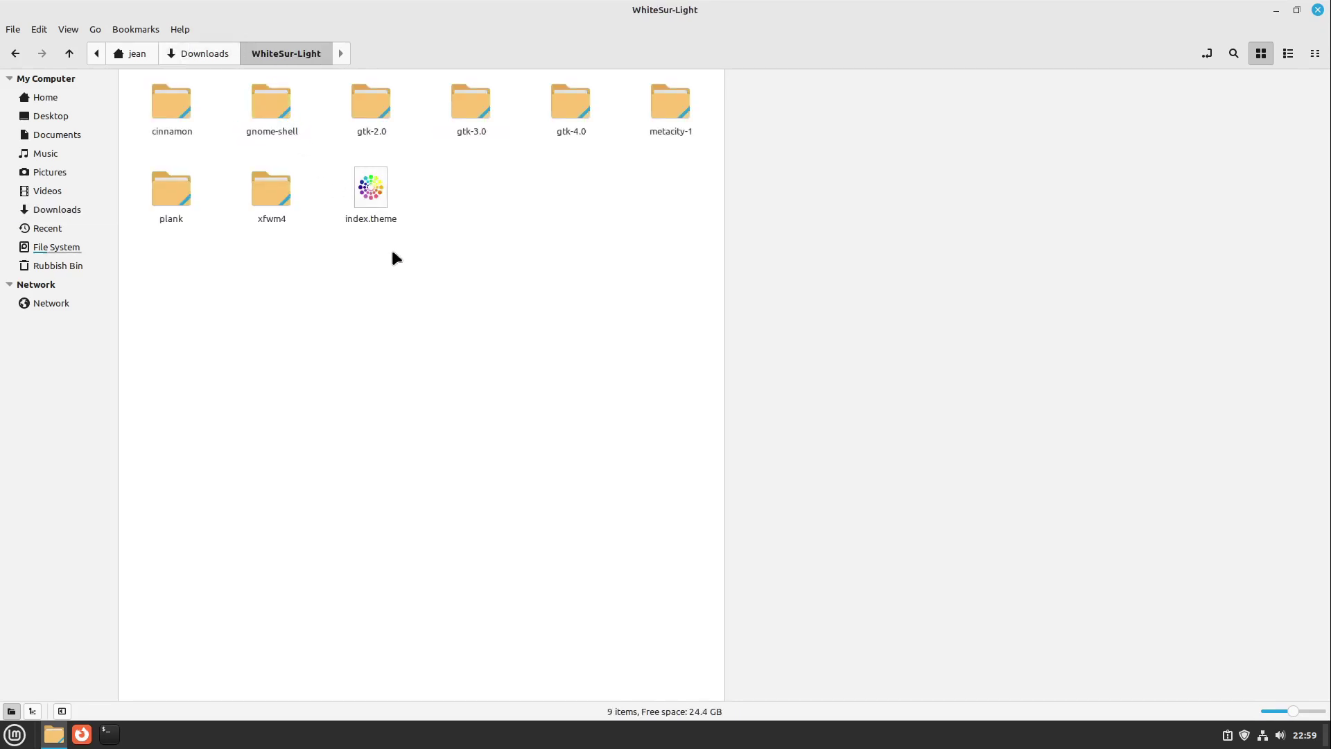
{"action": "mouse_move", "coordinate": [393, 255]}
{"action": "left_mouse_down"}
{"action": "mouse_move", "coordinate": [362, 210]}
{"action": "mouse_move", "coordinate": [369, 251]}
{"action": "left_mouse_up"}
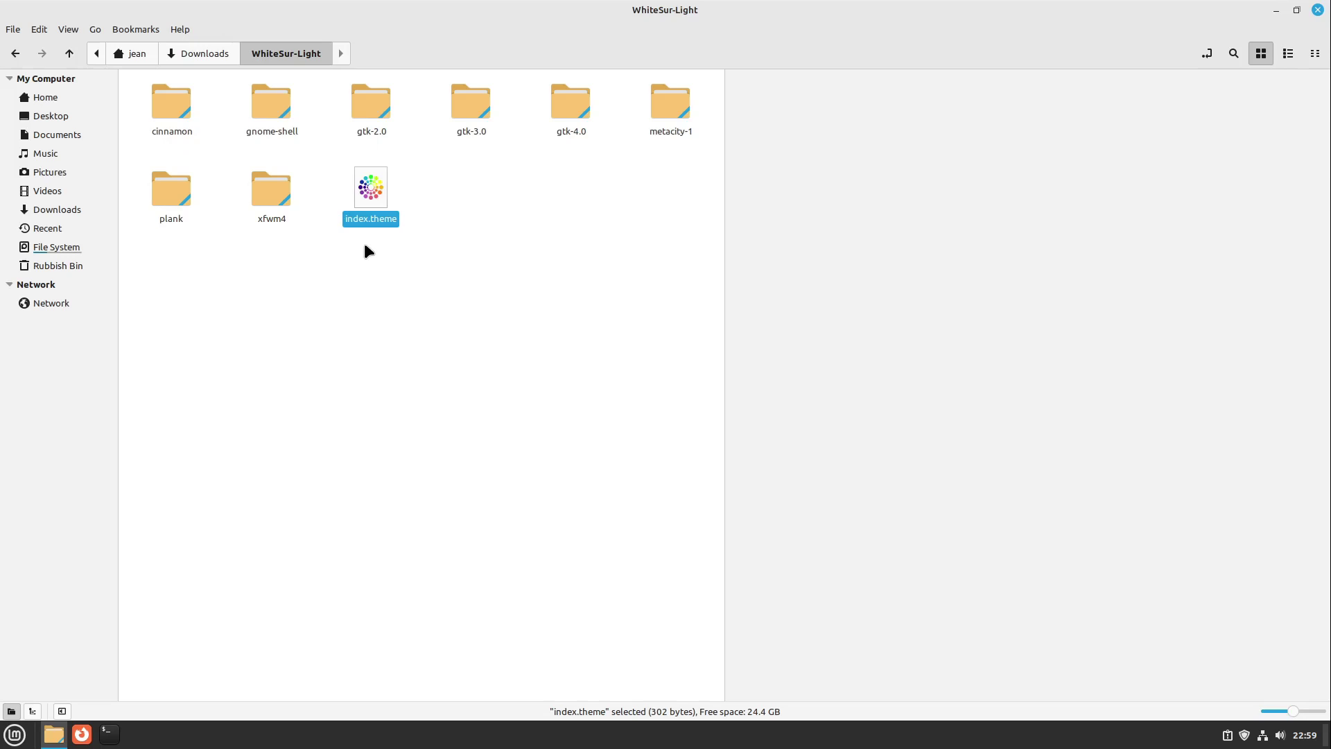
{"action": "left_click", "coordinate": [204, 53]}
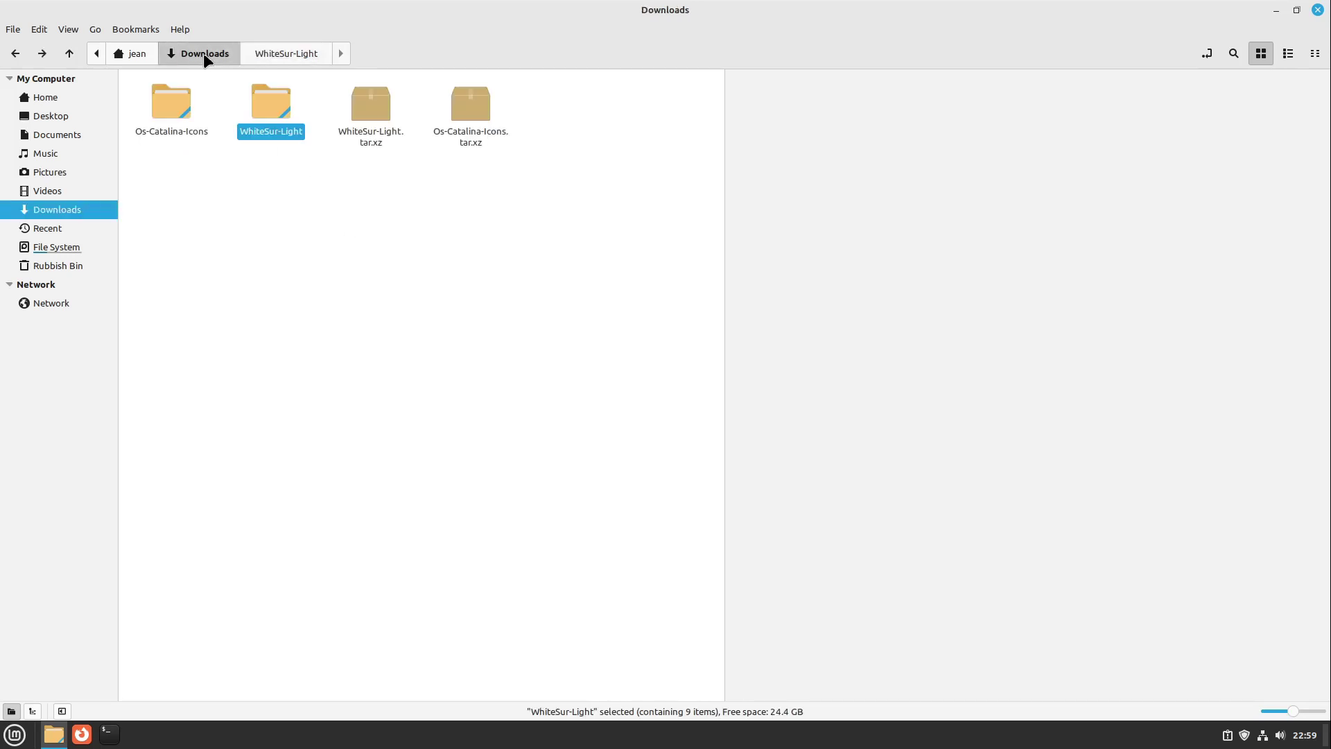
{"action": "left_click_drag", "start_coordinate": [281, 173], "coordinate": [948, 193]}
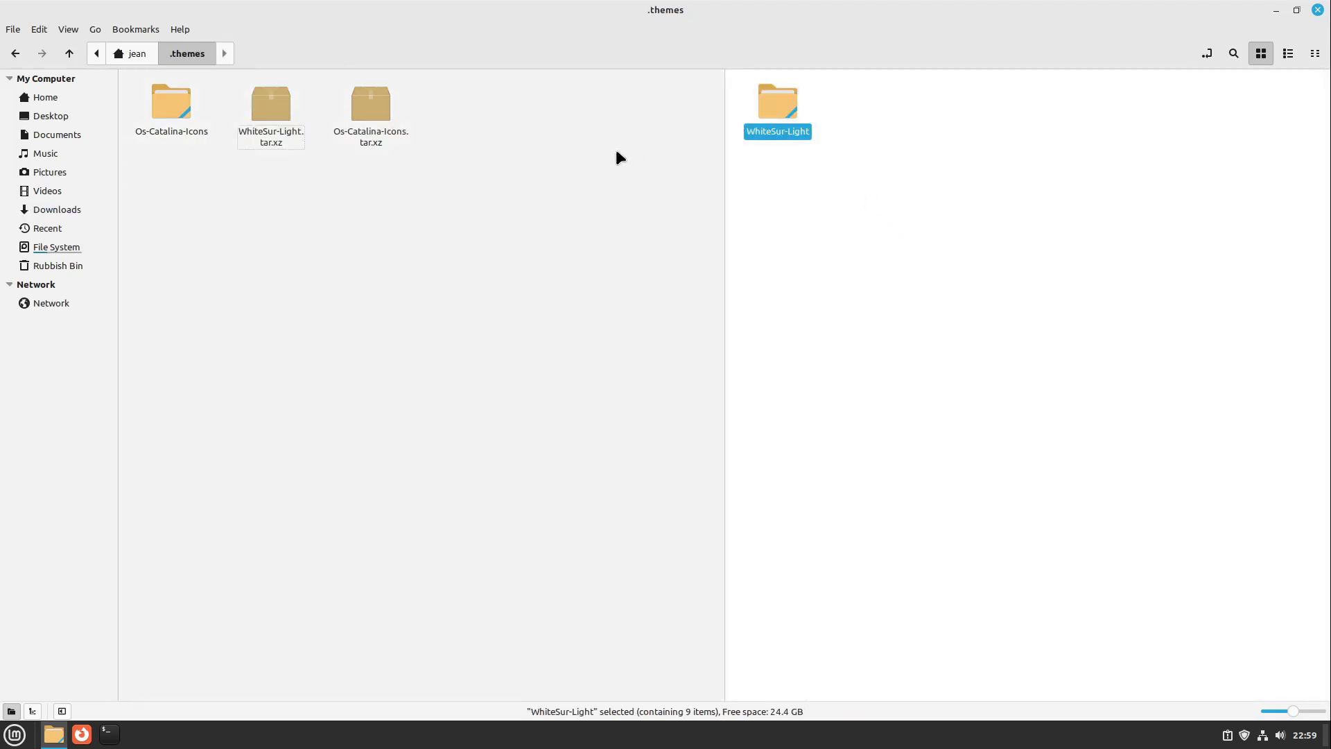
{"action": "left_click", "coordinate": [1317, 10]}
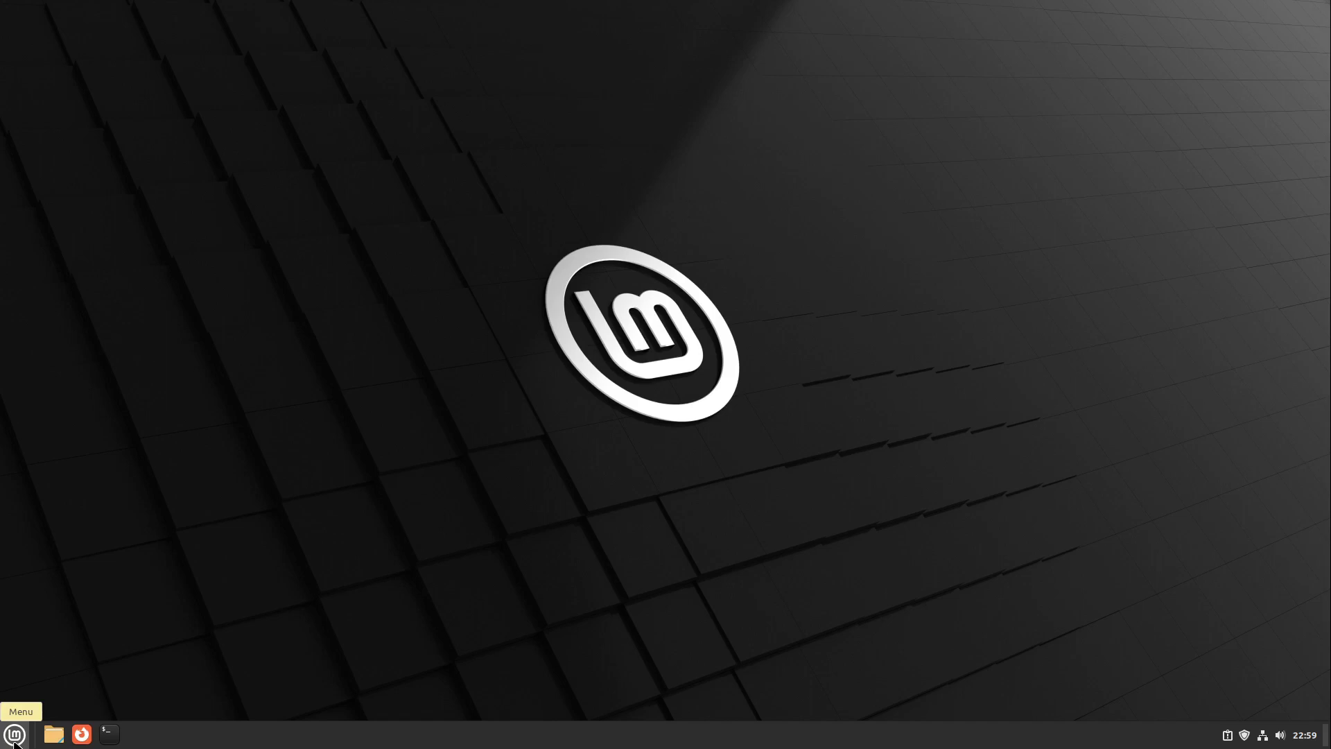
- Launch the Themes settings by searching 'the' in the applications menu
{"action": "left_click", "coordinate": [14, 736]}
{"action": "type", "text": "the"}
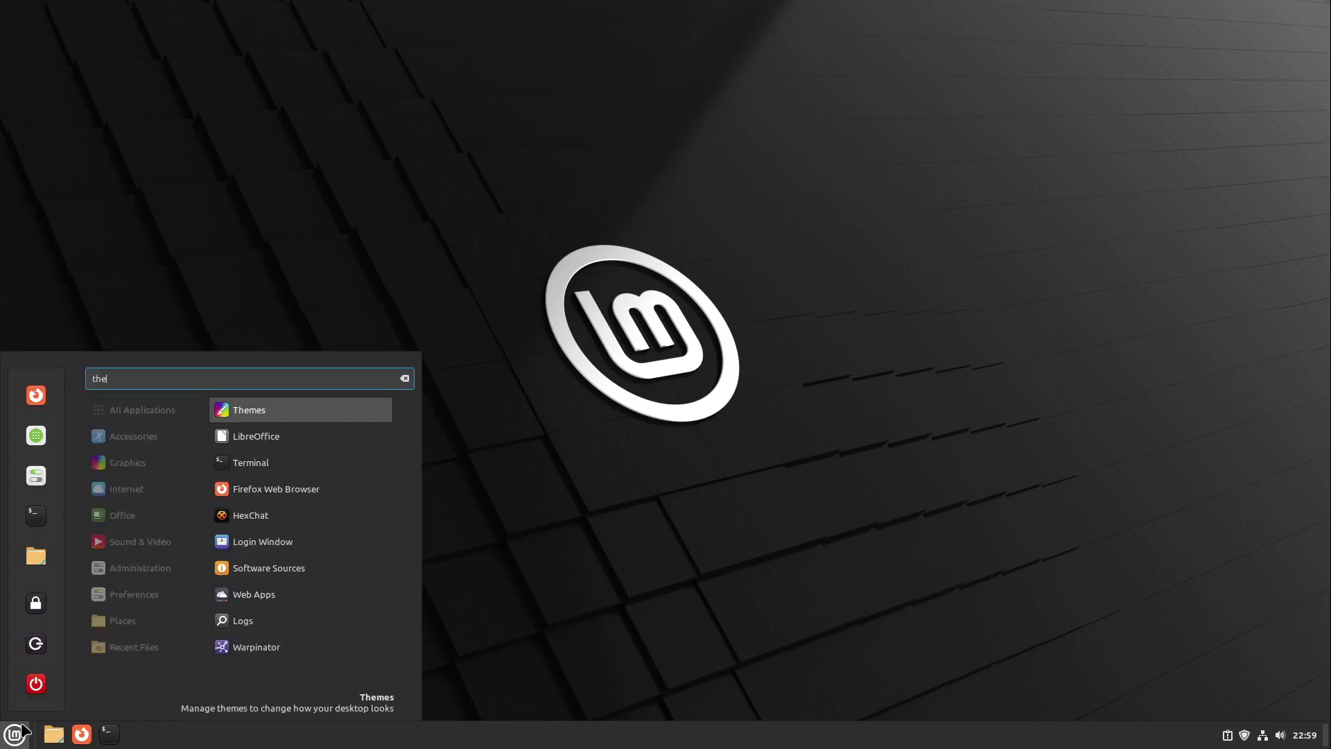
{"action": "key", "text": "Return"}
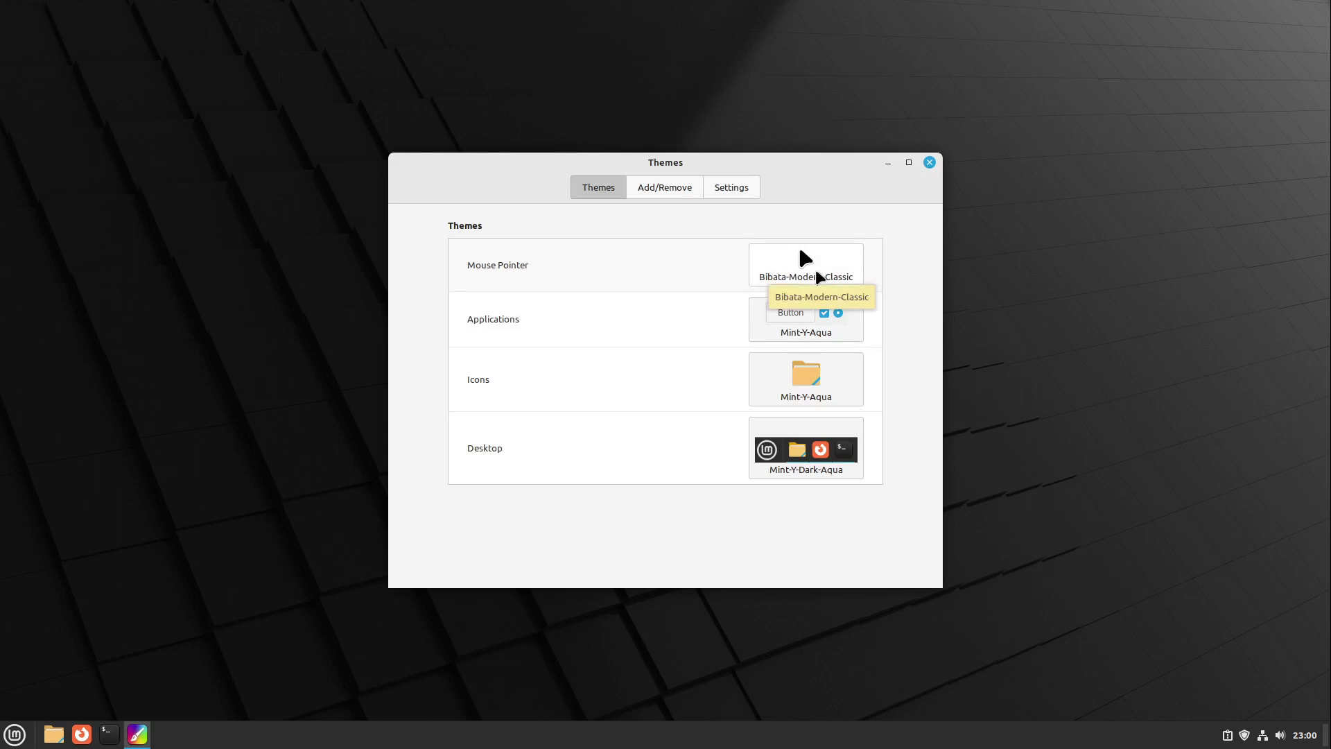
{"action": "left_click", "coordinate": [817, 272]}
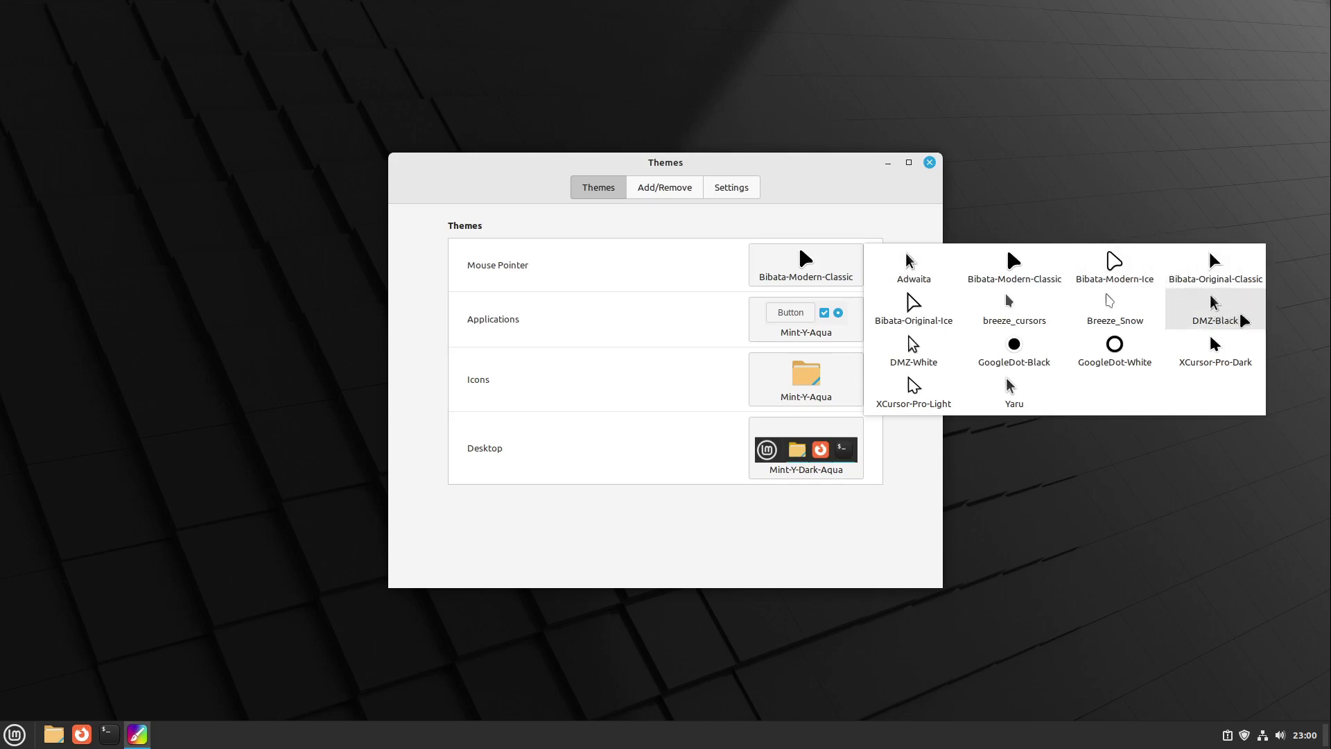
{"action": "left_click", "coordinate": [773, 312]}
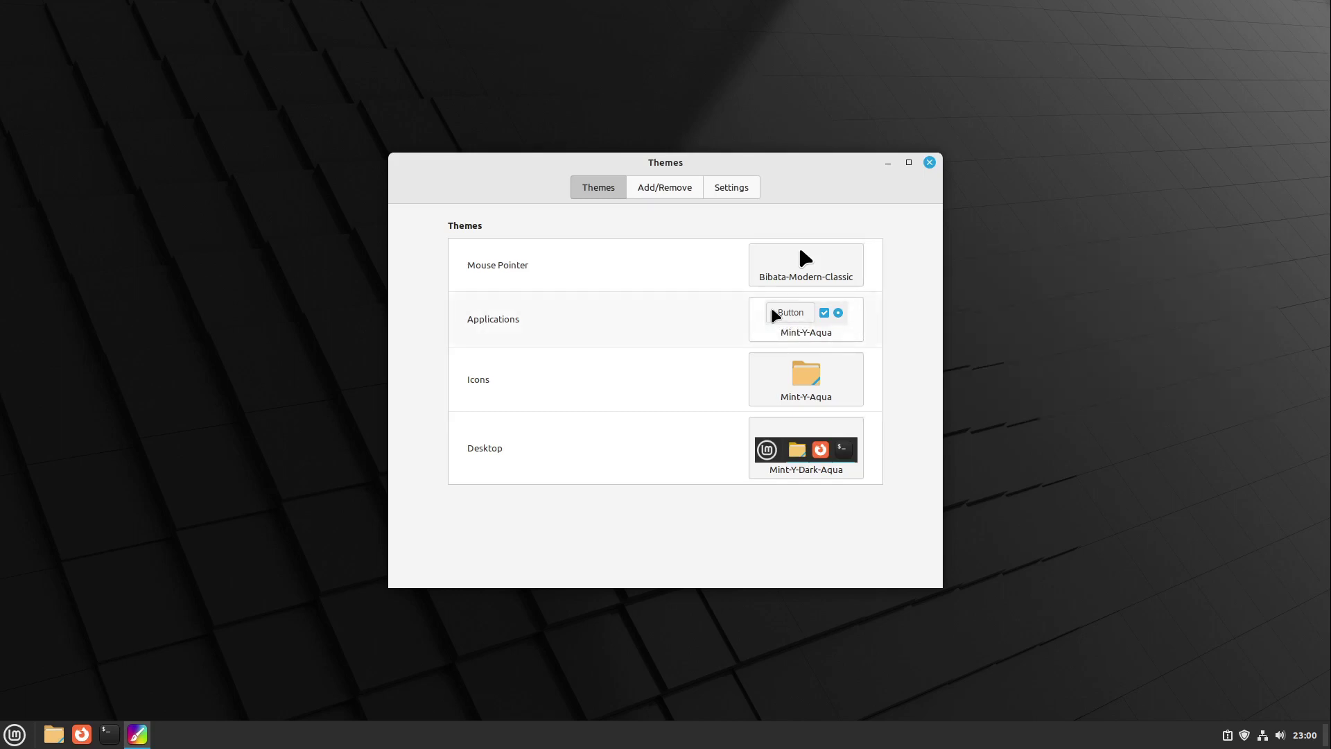
- Choose WhiteSur-Light for Applications and Desktop, and Os-Catalina-icons for Icons
{"action": "left_click", "coordinate": [773, 313]}
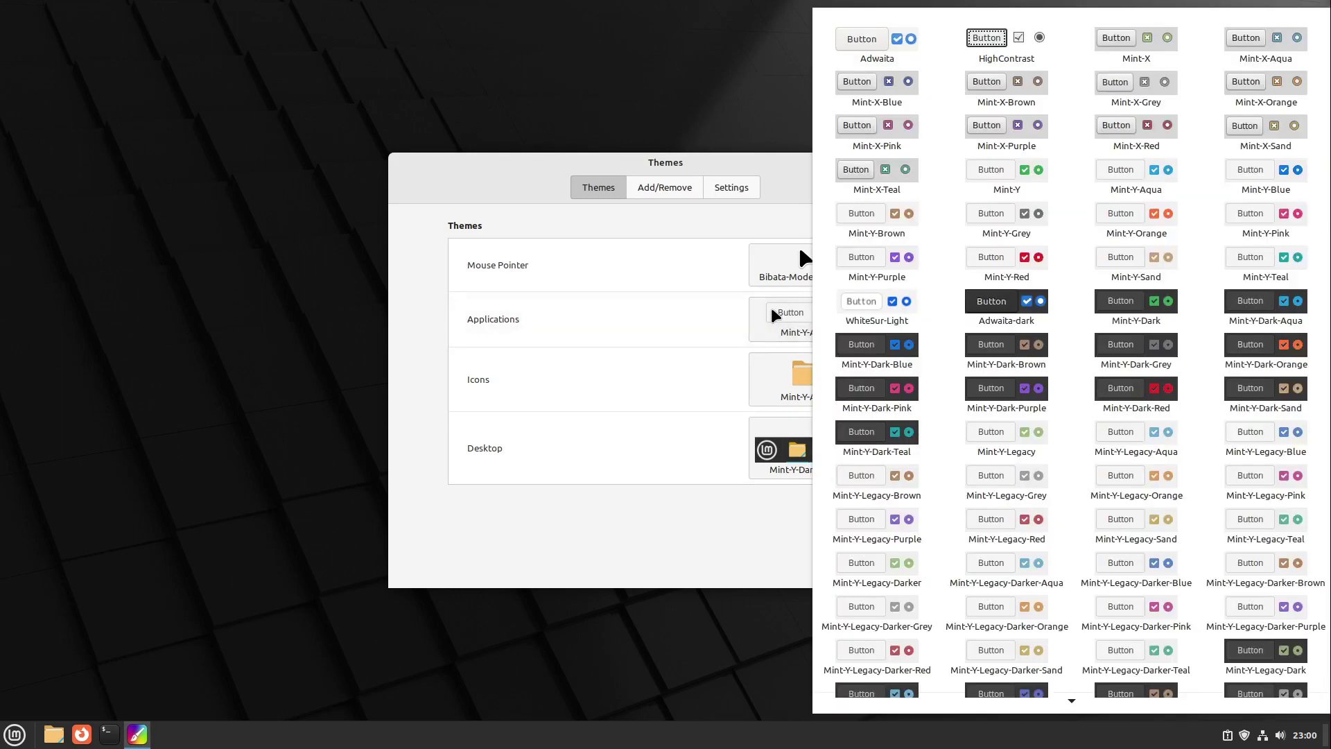
{"action": "left_click", "coordinate": [915, 313]}
{"action": "left_click", "coordinate": [827, 378]}
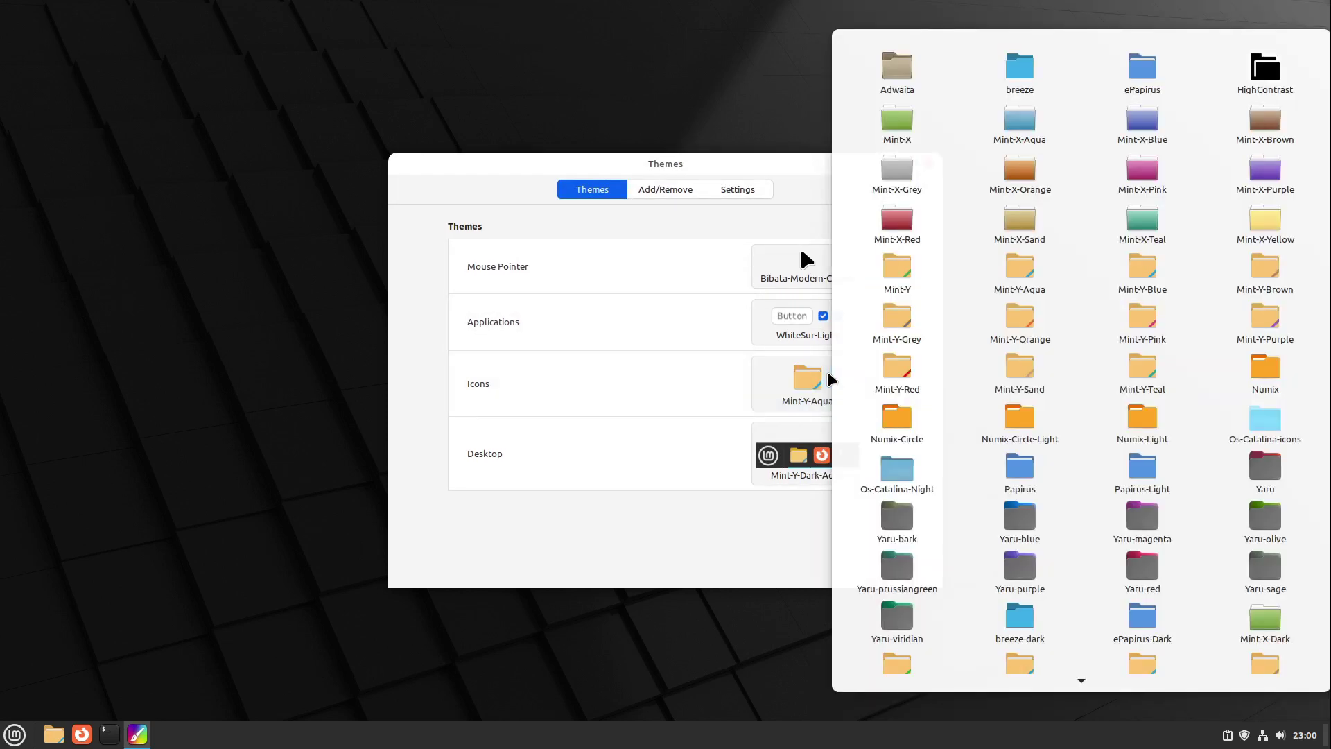
{"action": "left_click", "coordinate": [1262, 426]}
{"action": "left_click", "coordinate": [786, 454]}
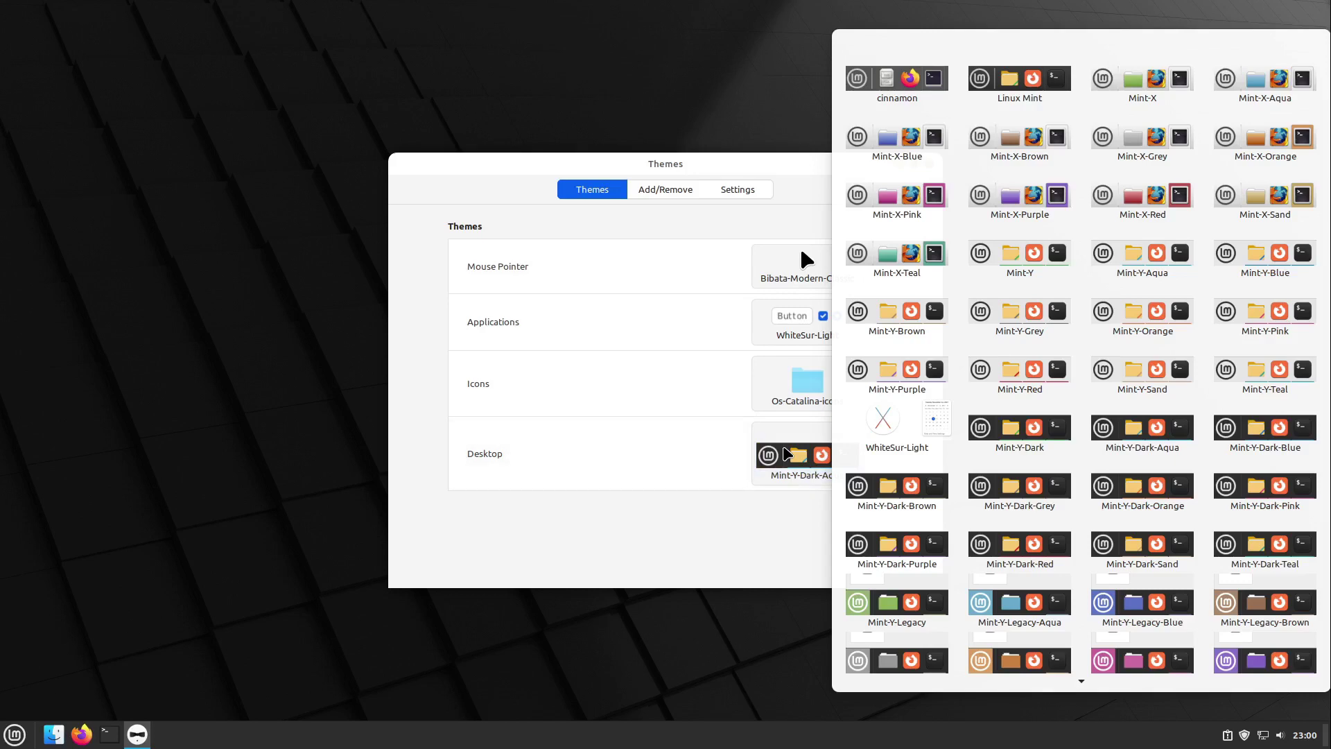
{"action": "left_click", "coordinate": [881, 430]}
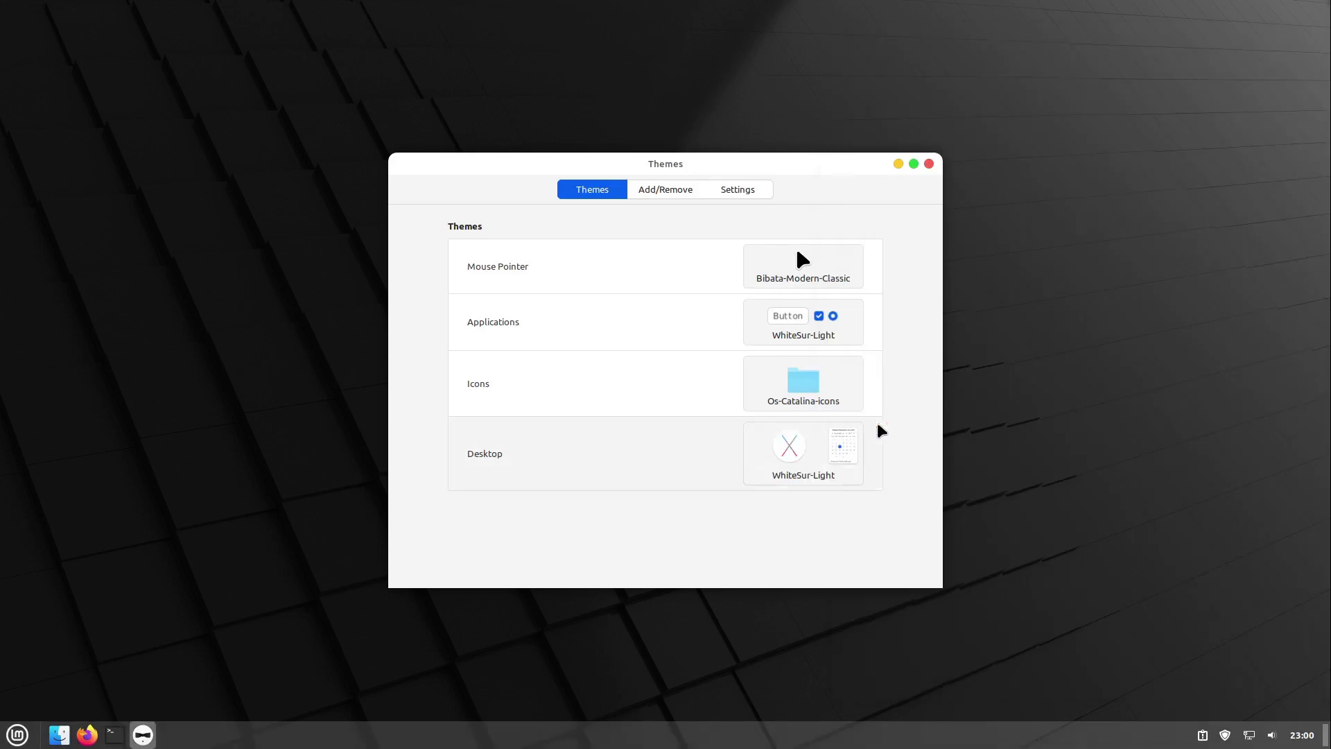
- Close Themes and relocate the Cinnamon panel from the bottom edge to the top edge
{"action": "left_click", "coordinate": [929, 165]}
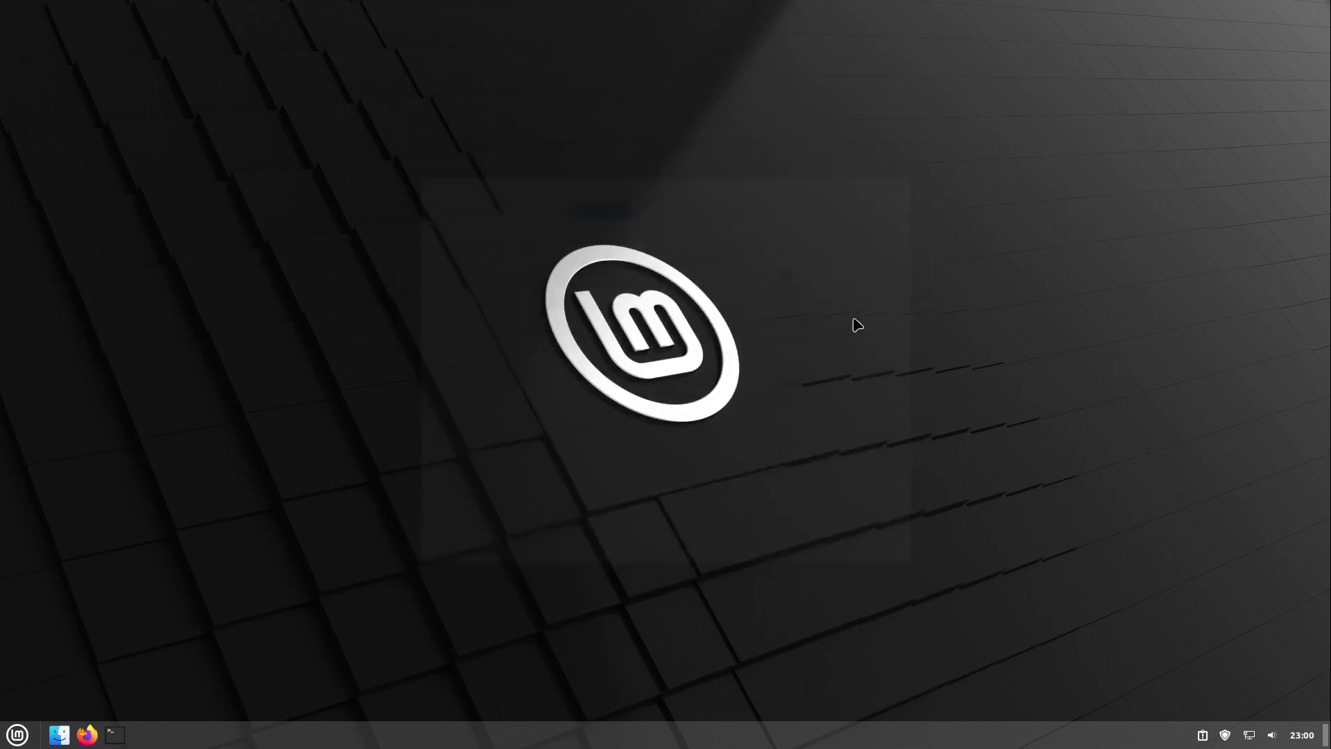
{"action": "right_click", "coordinate": [490, 732]}
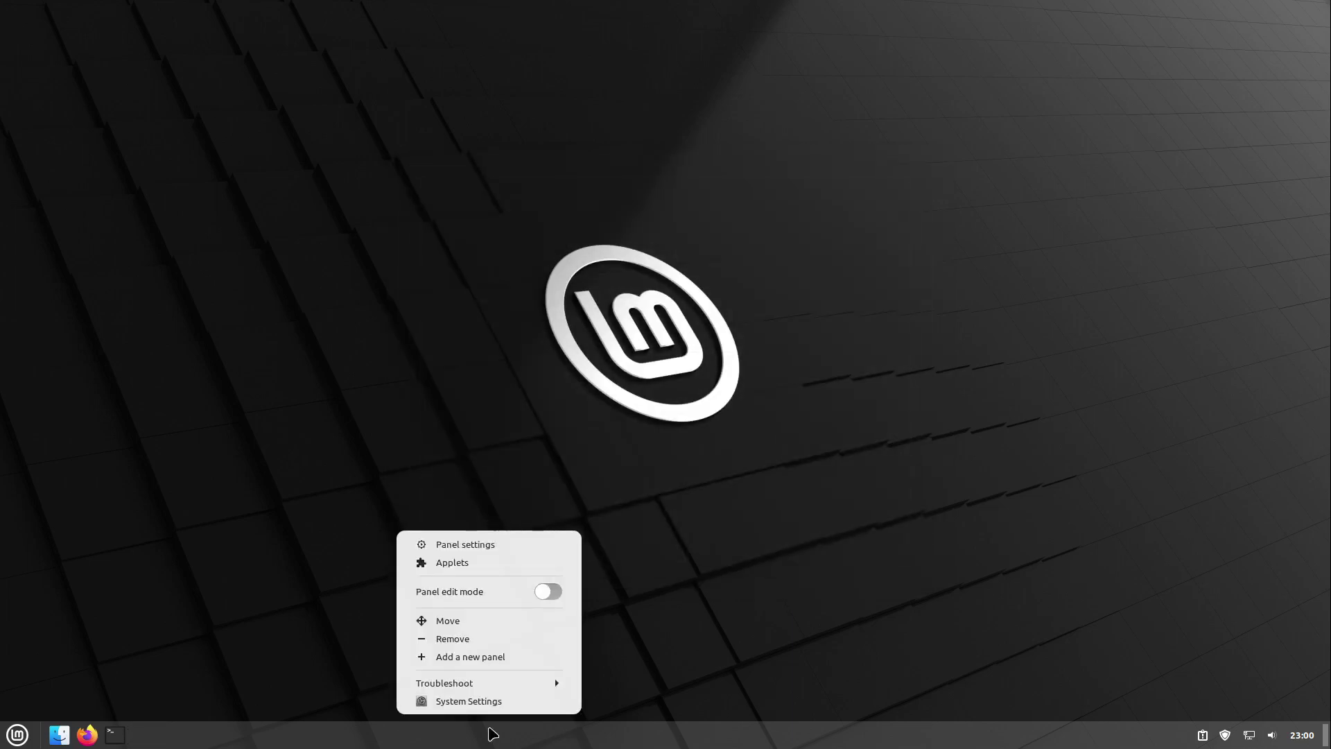
{"action": "left_click", "coordinate": [447, 621]}
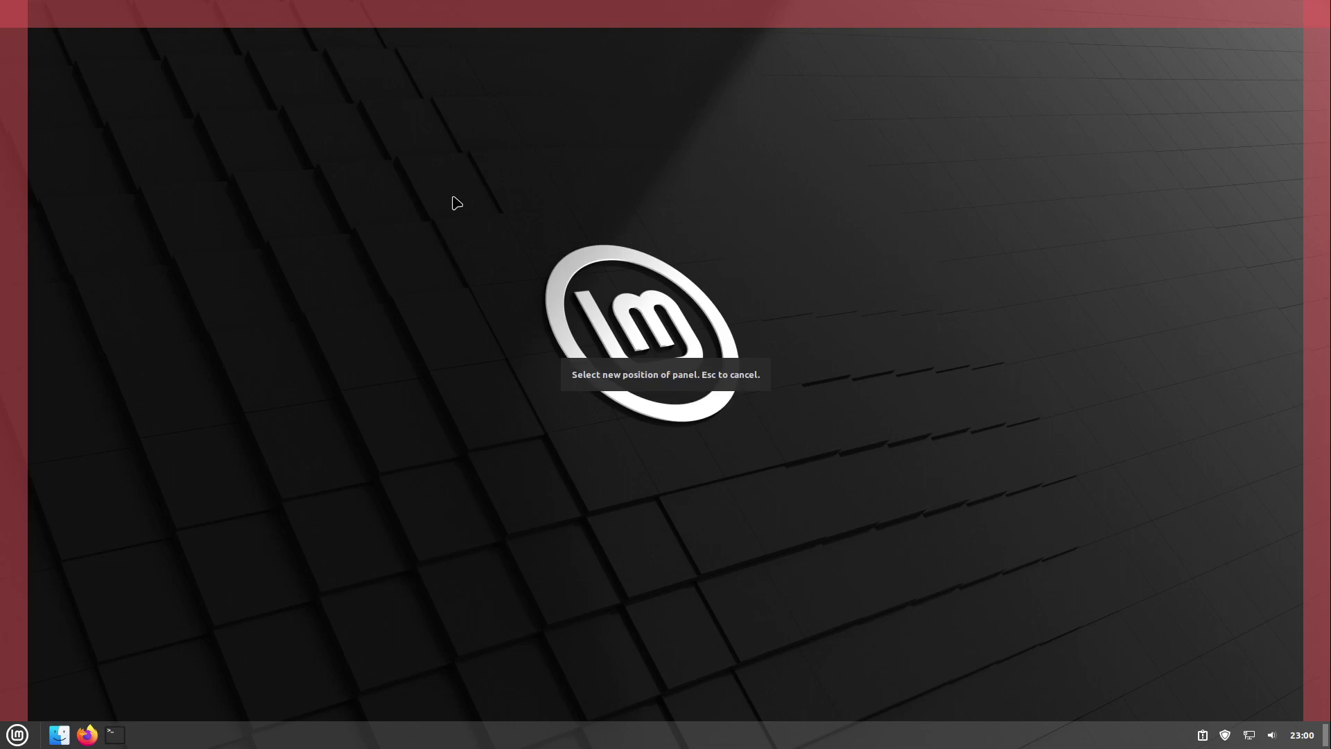
{"action": "left_click", "coordinate": [440, 15]}
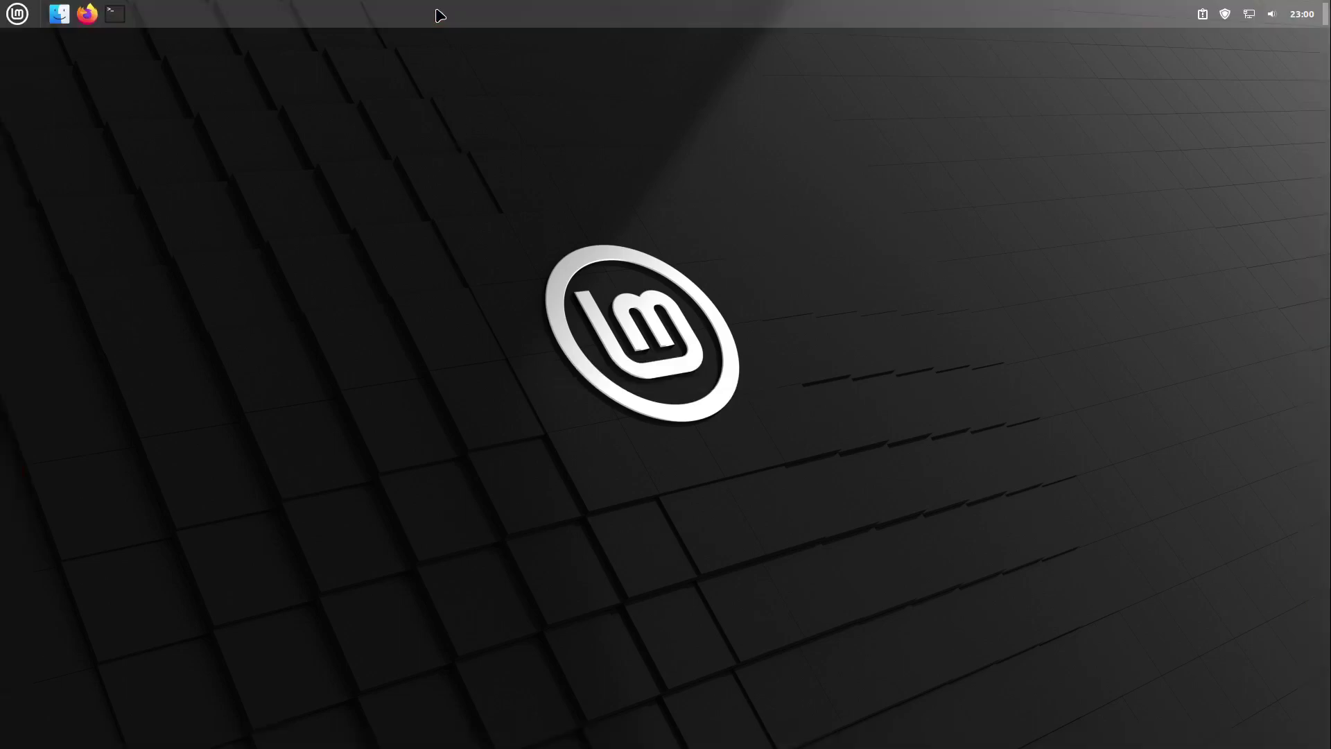
- In Panel settings, set panel height to 25 and symbolic icon size to 16 px
{"action": "right_click", "coordinate": [440, 16]}
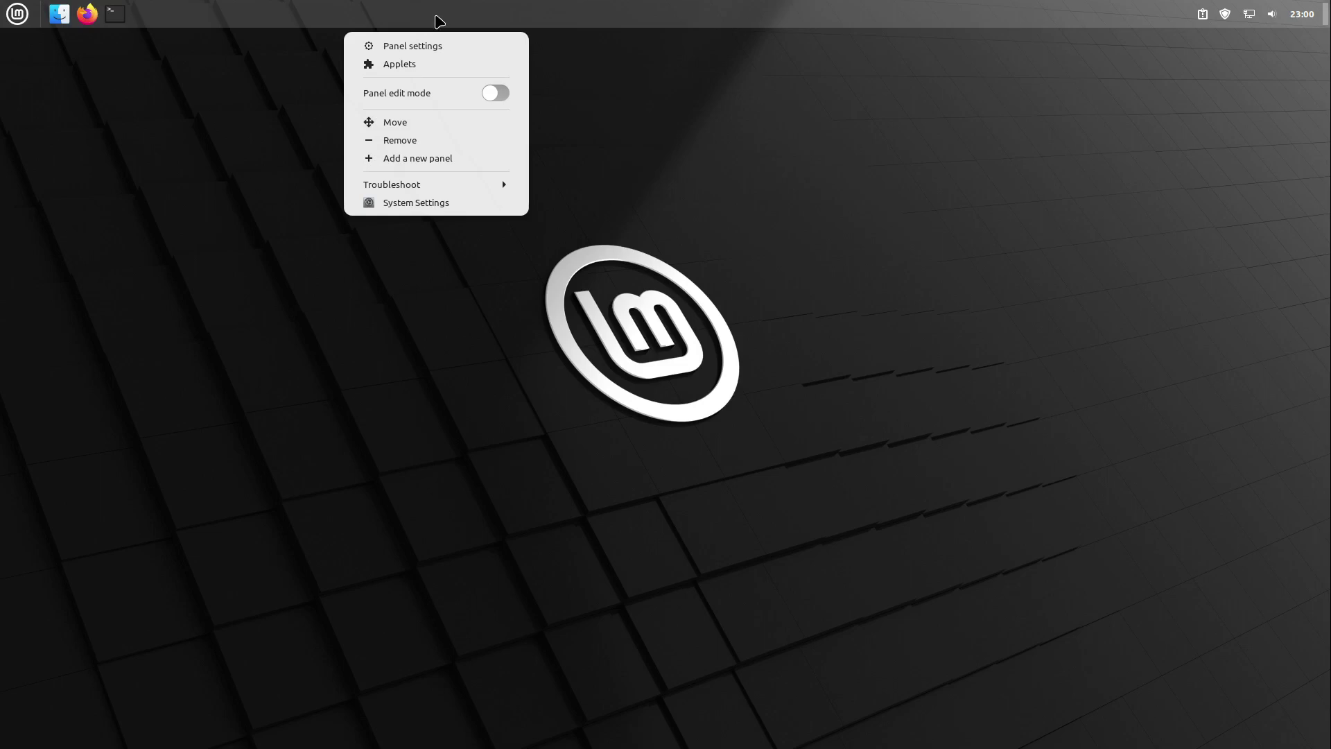
{"action": "left_click", "coordinate": [434, 45]}
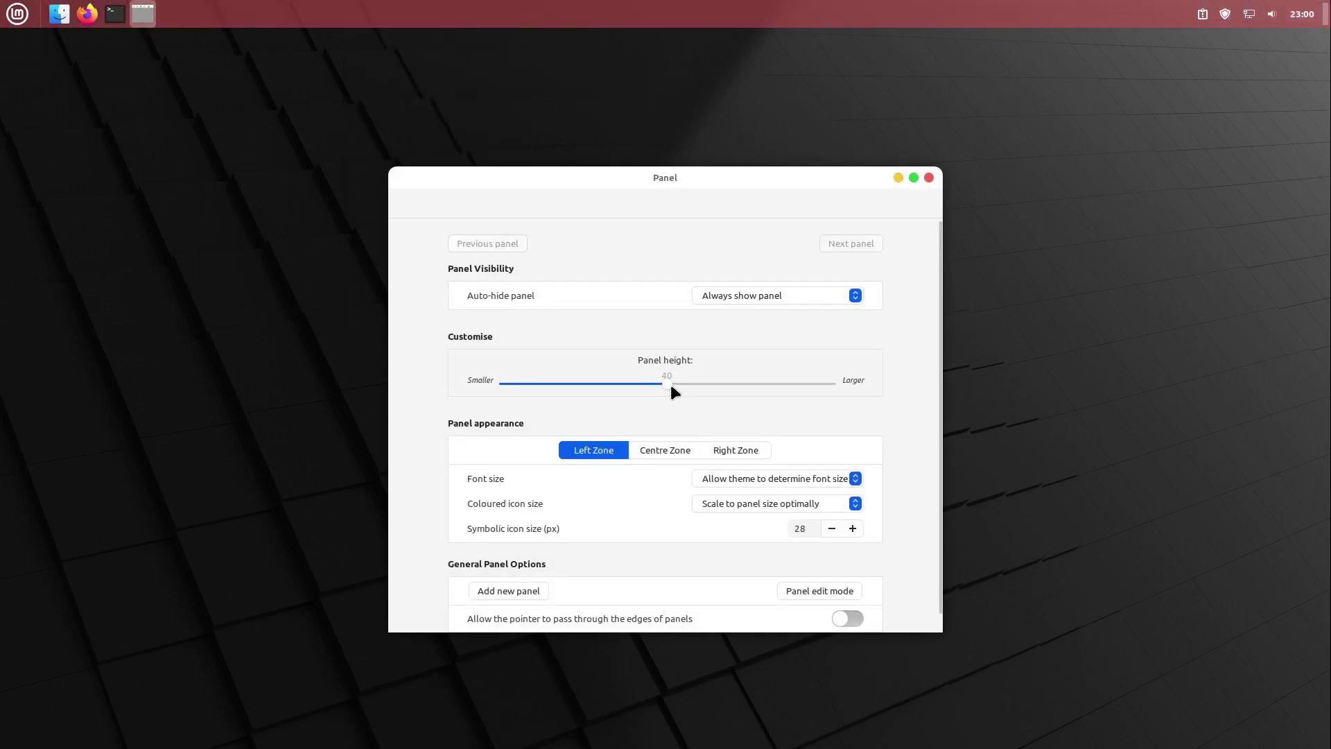
{"action": "scroll", "coordinate": [555, 383], "scroll_direction": "down", "scroll_amount": 1}
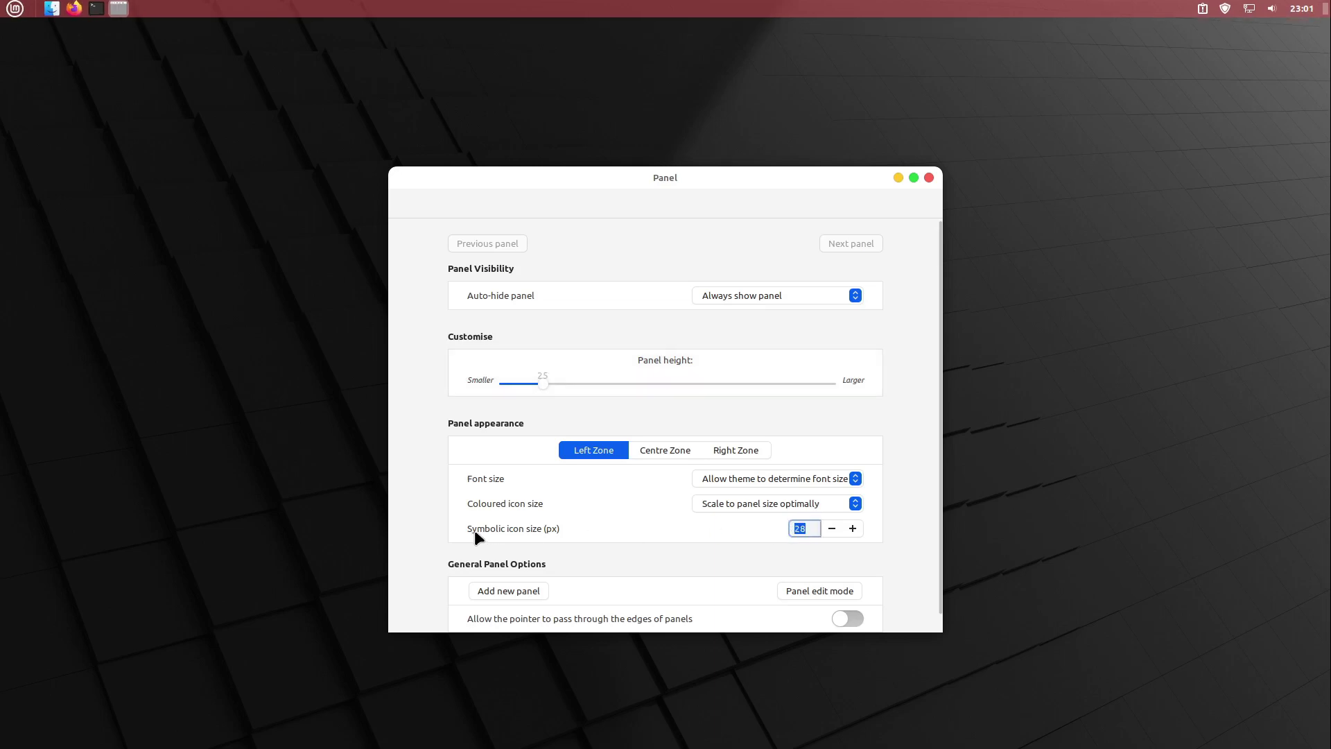
{"action": "type", "text": "16"}
{"action": "left_click", "coordinate": [929, 178]}
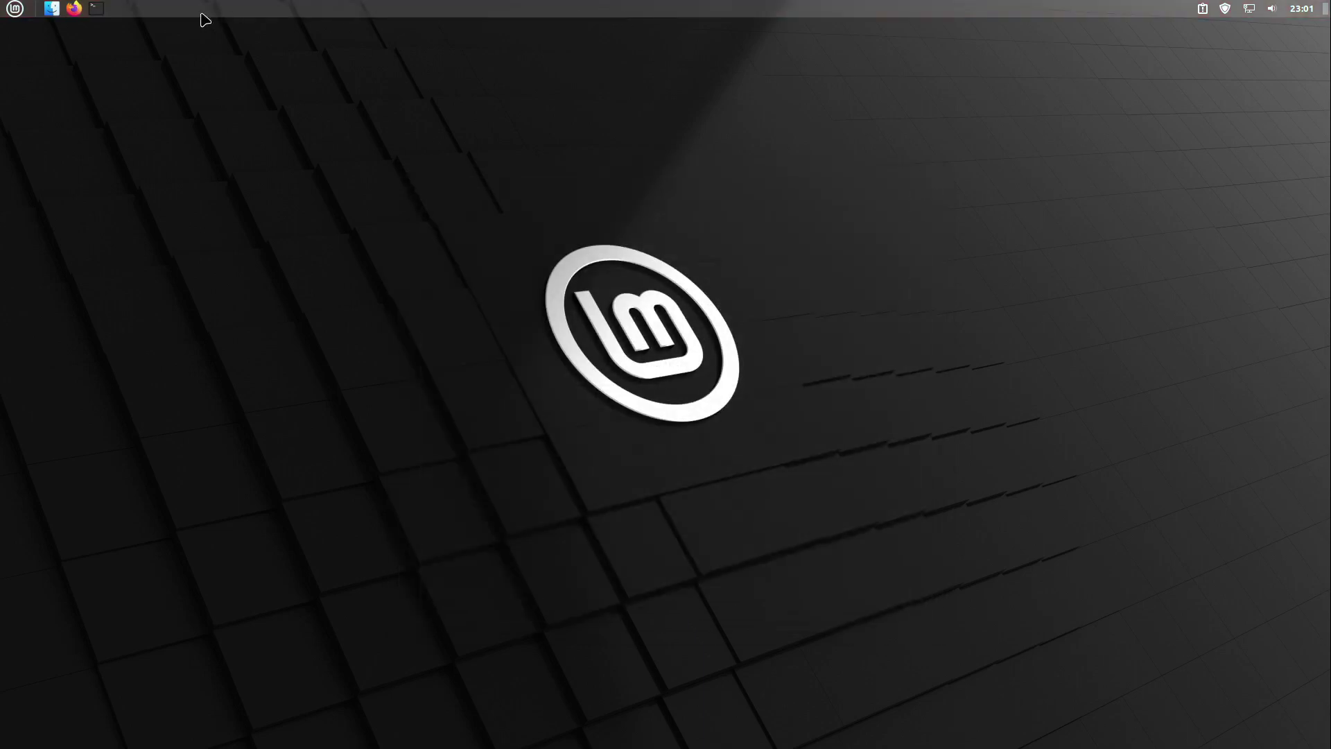
- Remove the 'Grouped window list' applet through Applet preferences and confirm with Yes
{"action": "right_click", "coordinate": [79, 12]}
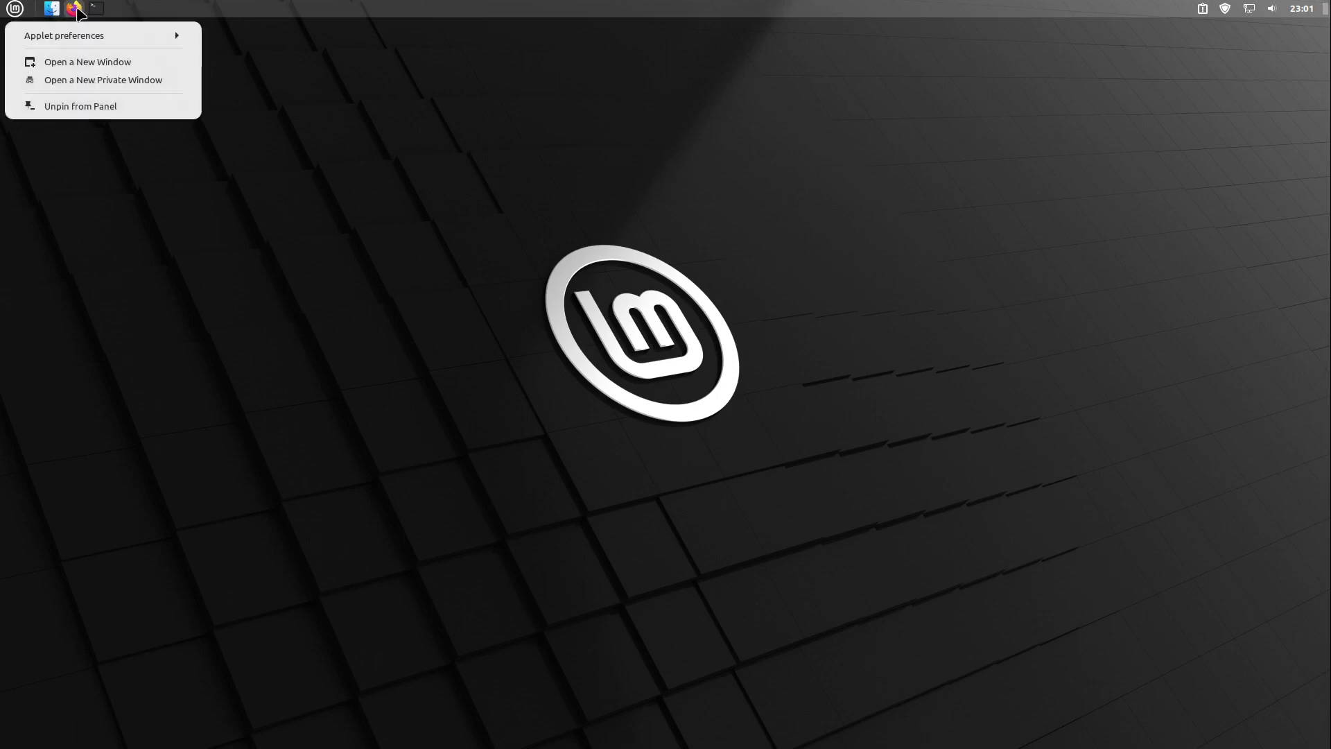
{"action": "left_click", "coordinate": [76, 33]}
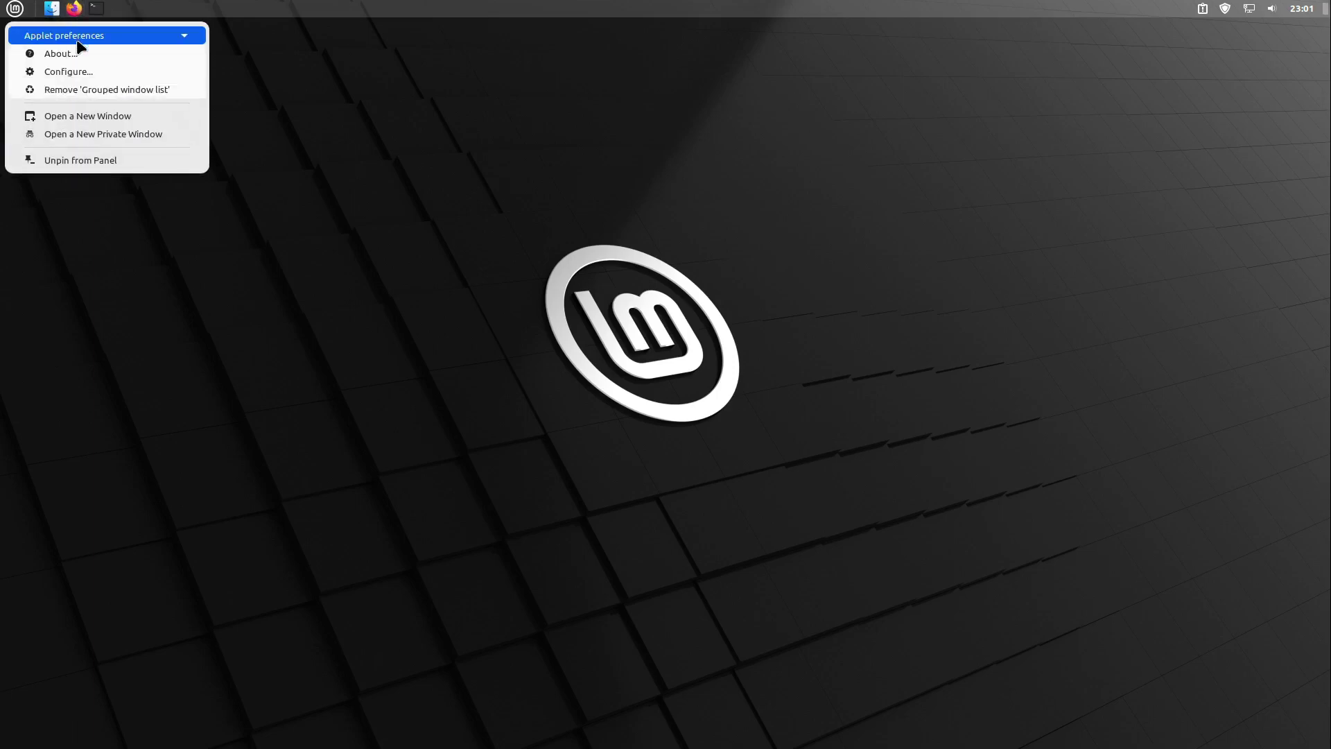
{"action": "left_click", "coordinate": [92, 91]}
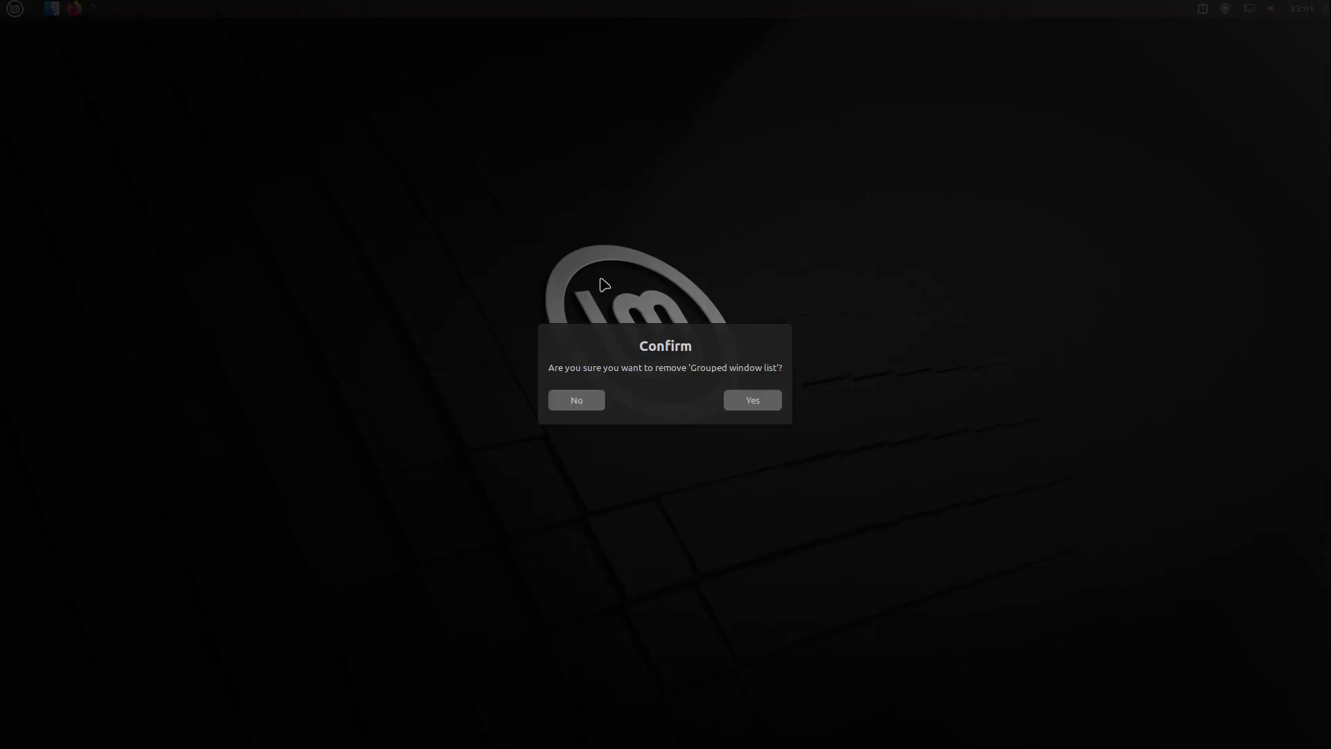
{"action": "left_click", "coordinate": [753, 400]}
{"action": "right_click", "coordinate": [115, 8]}
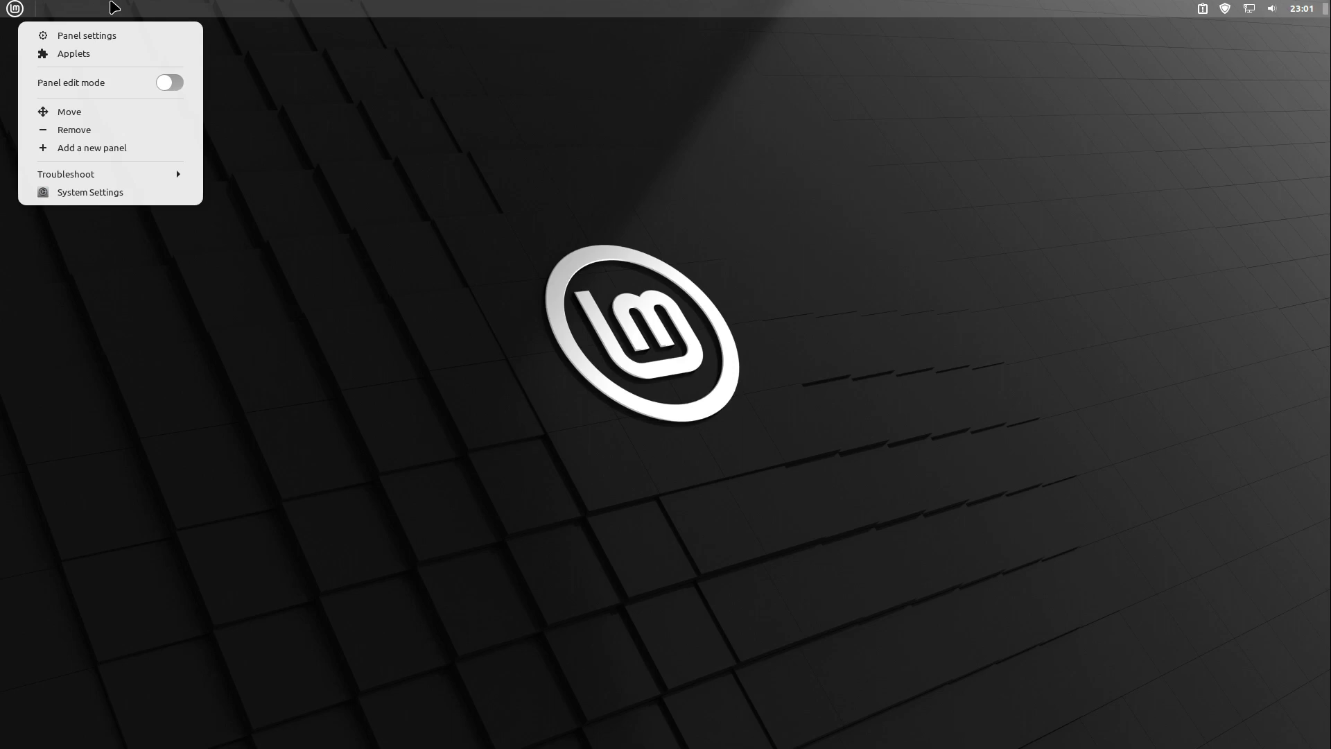
- Add the Recent documents applet to the panel from the Applets manager
{"action": "left_click", "coordinate": [95, 55]}
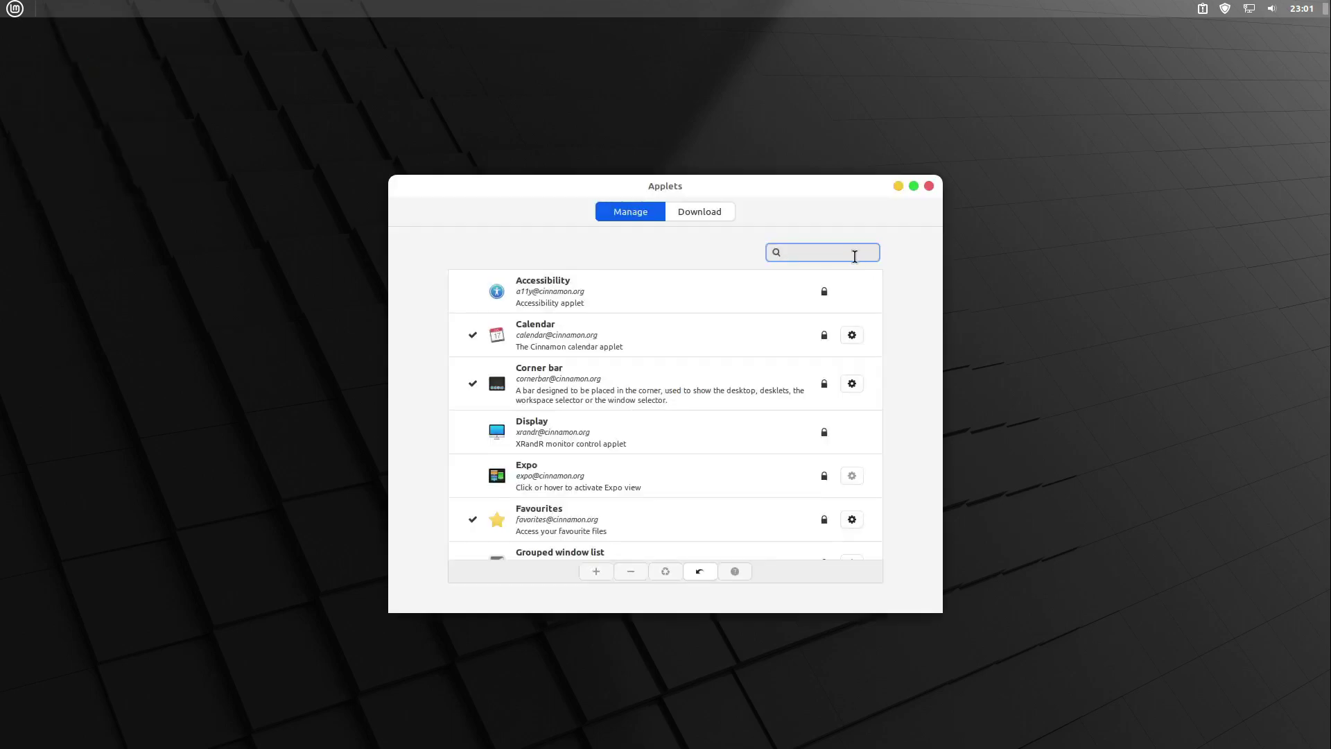
{"action": "type", "text": "recen"}
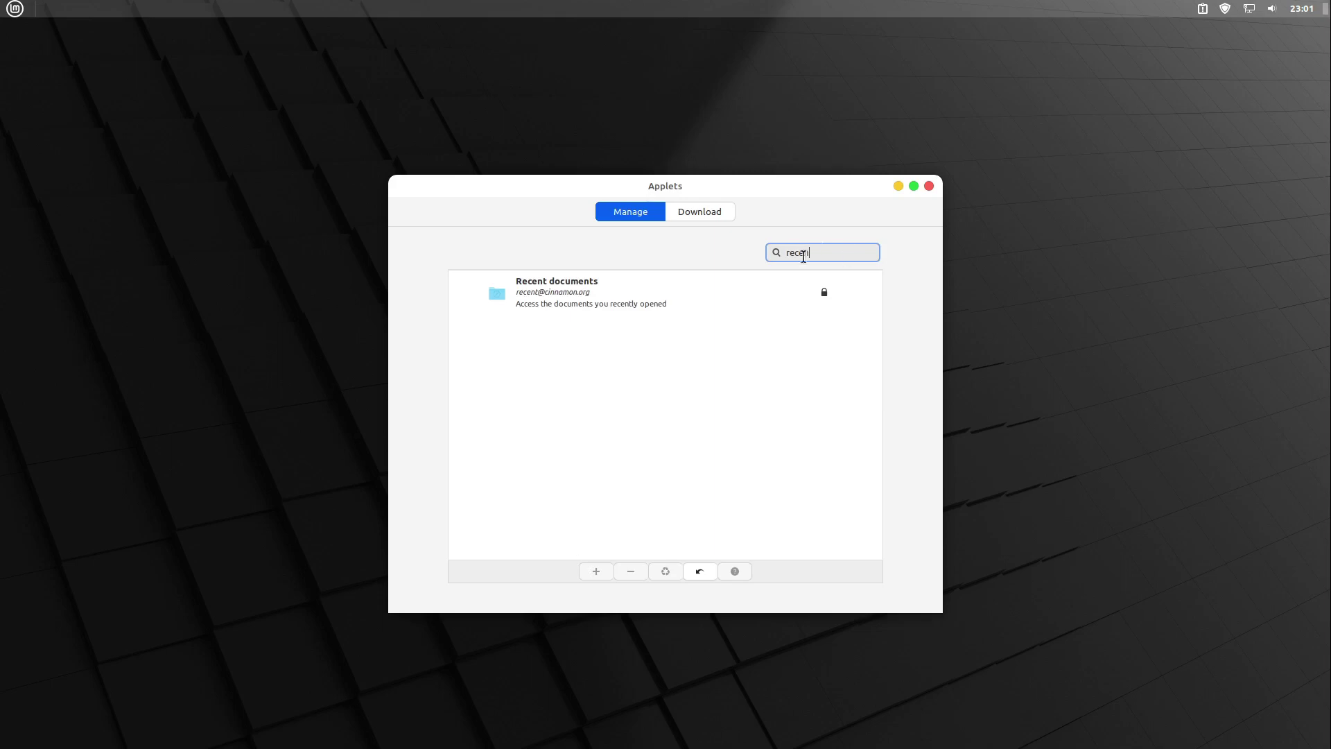
{"action": "left_click", "coordinate": [622, 303]}
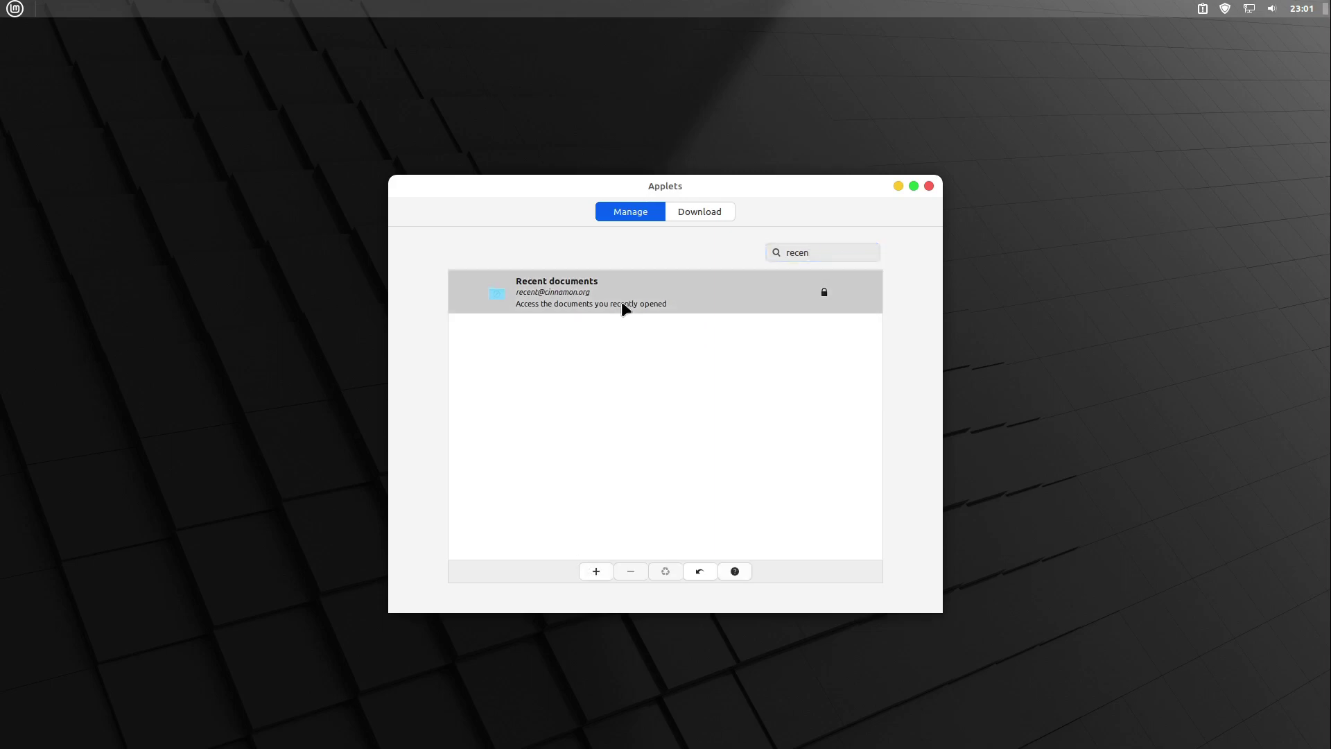
{"action": "left_click", "coordinate": [607, 570]}
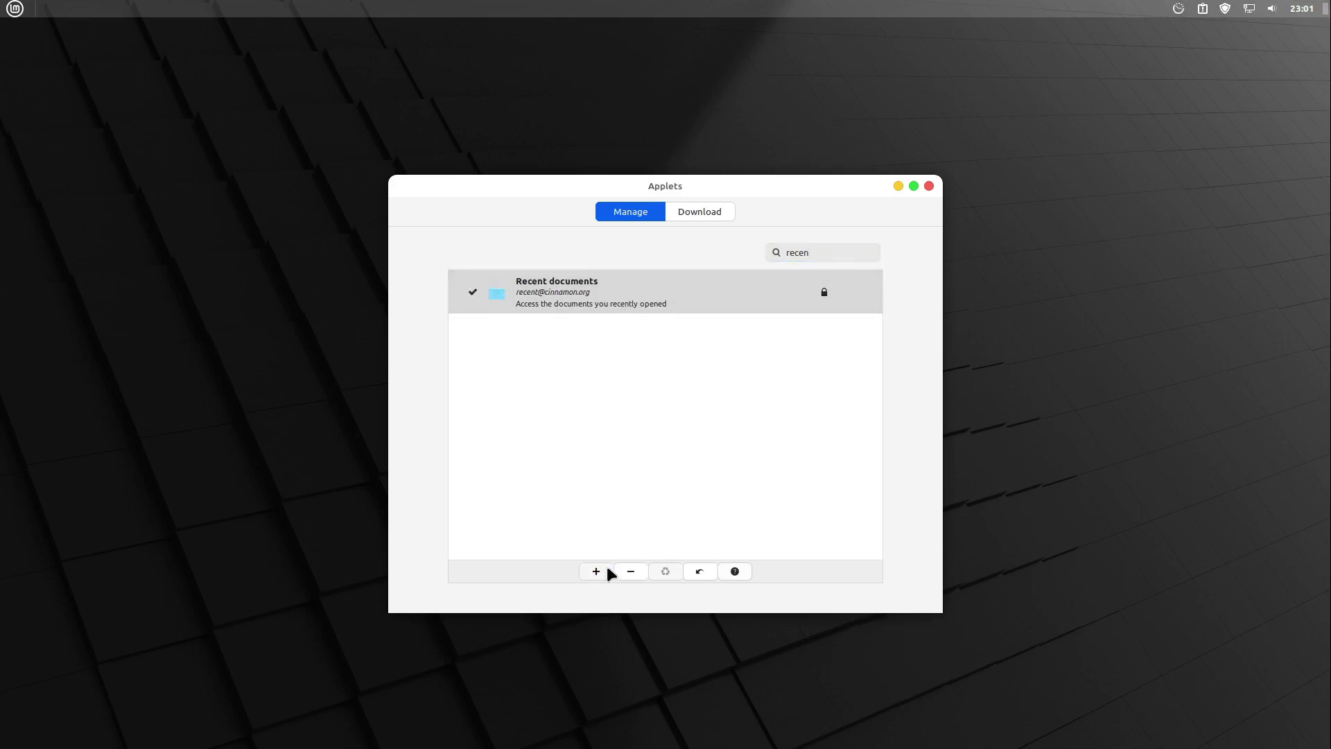
- Download and install the Places Center applet, then add it to the panel
{"action": "left_click", "coordinate": [691, 213]}
{"action": "type", "text": "pl"}
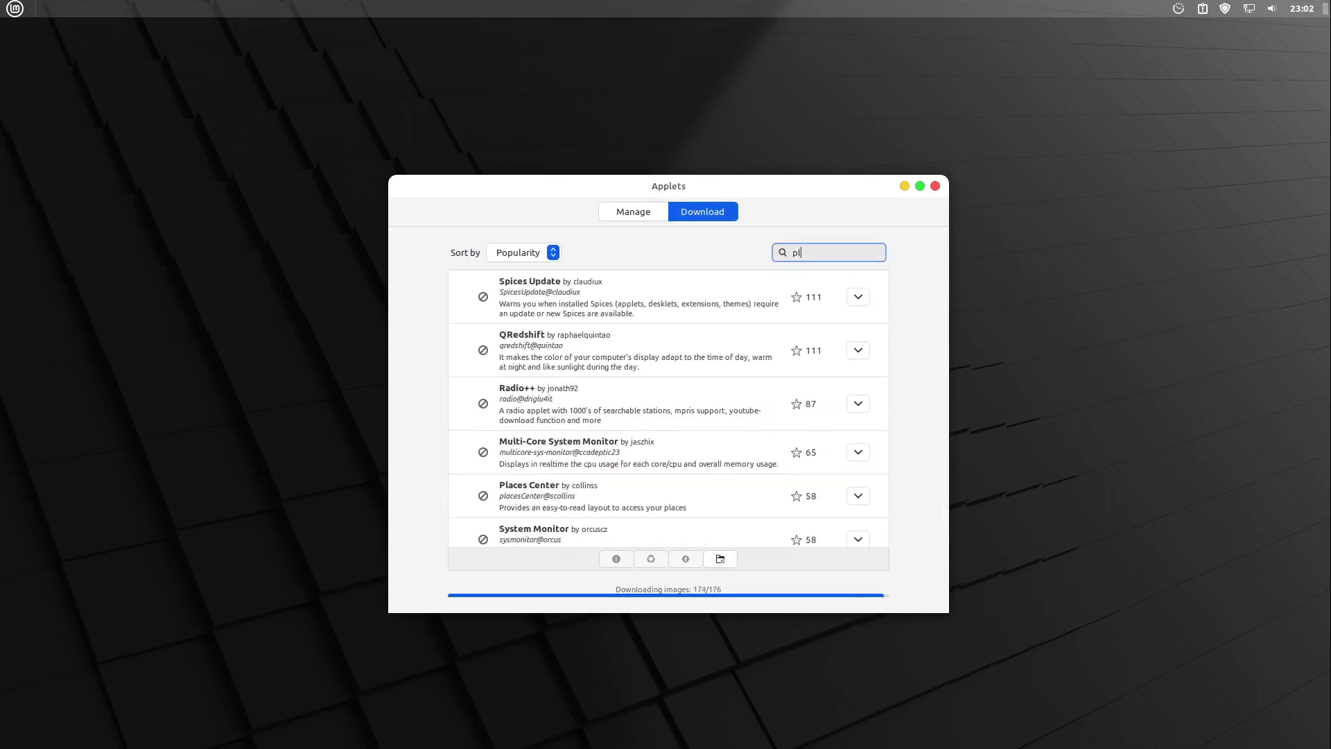
{"action": "type", "text": "aces"}
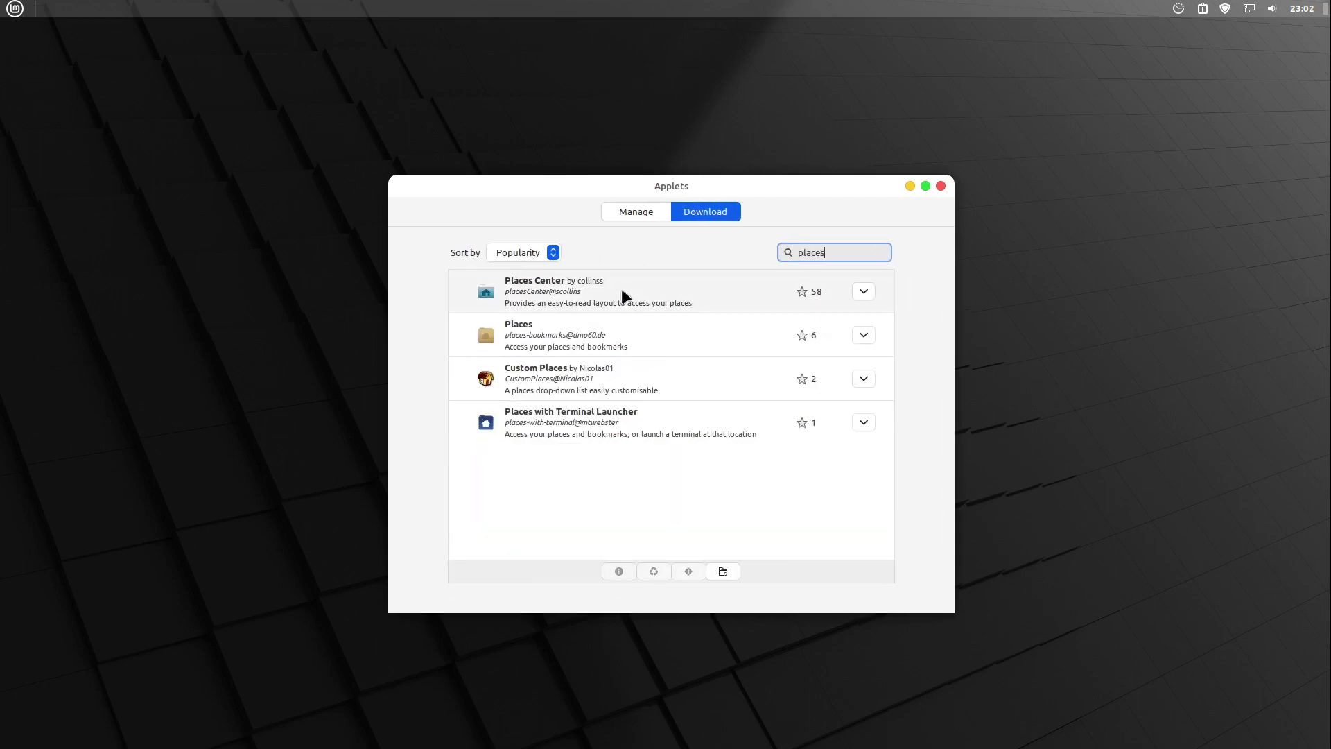
{"action": "left_click", "coordinate": [869, 293]}
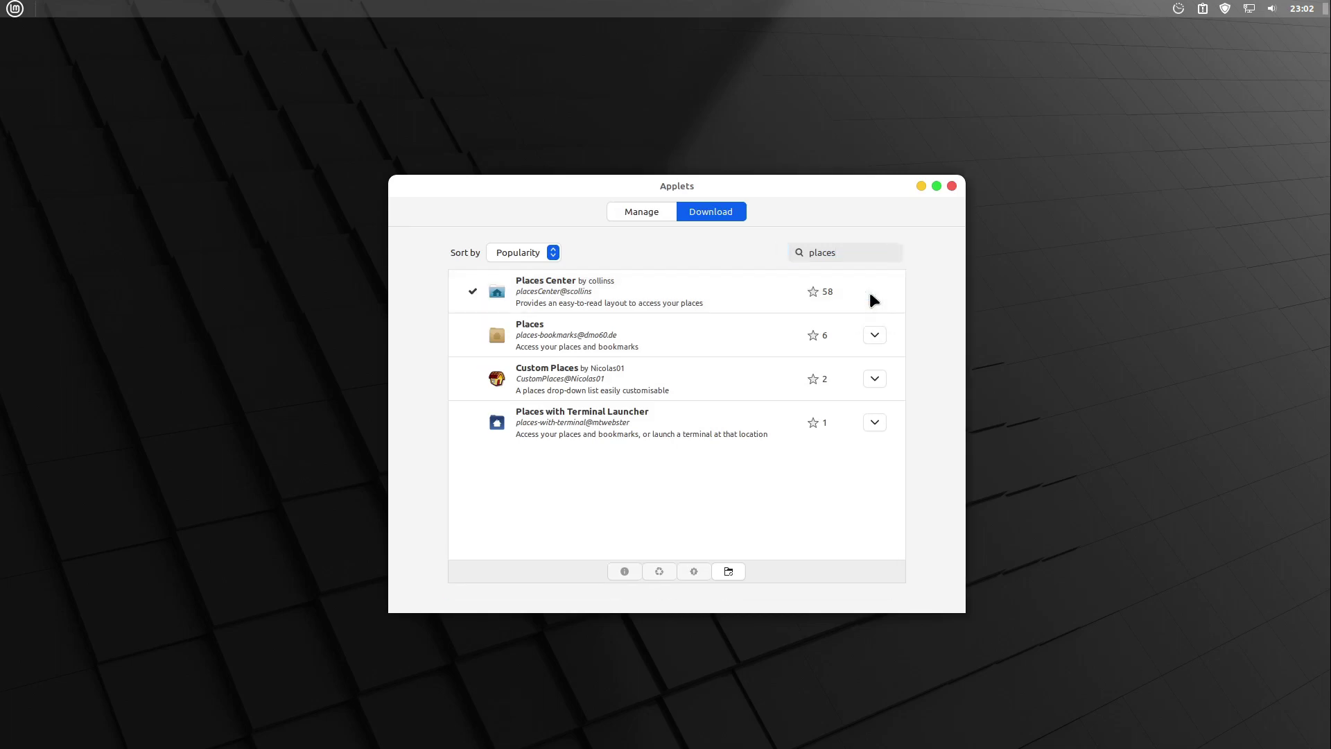
{"action": "left_click", "coordinate": [641, 212]}
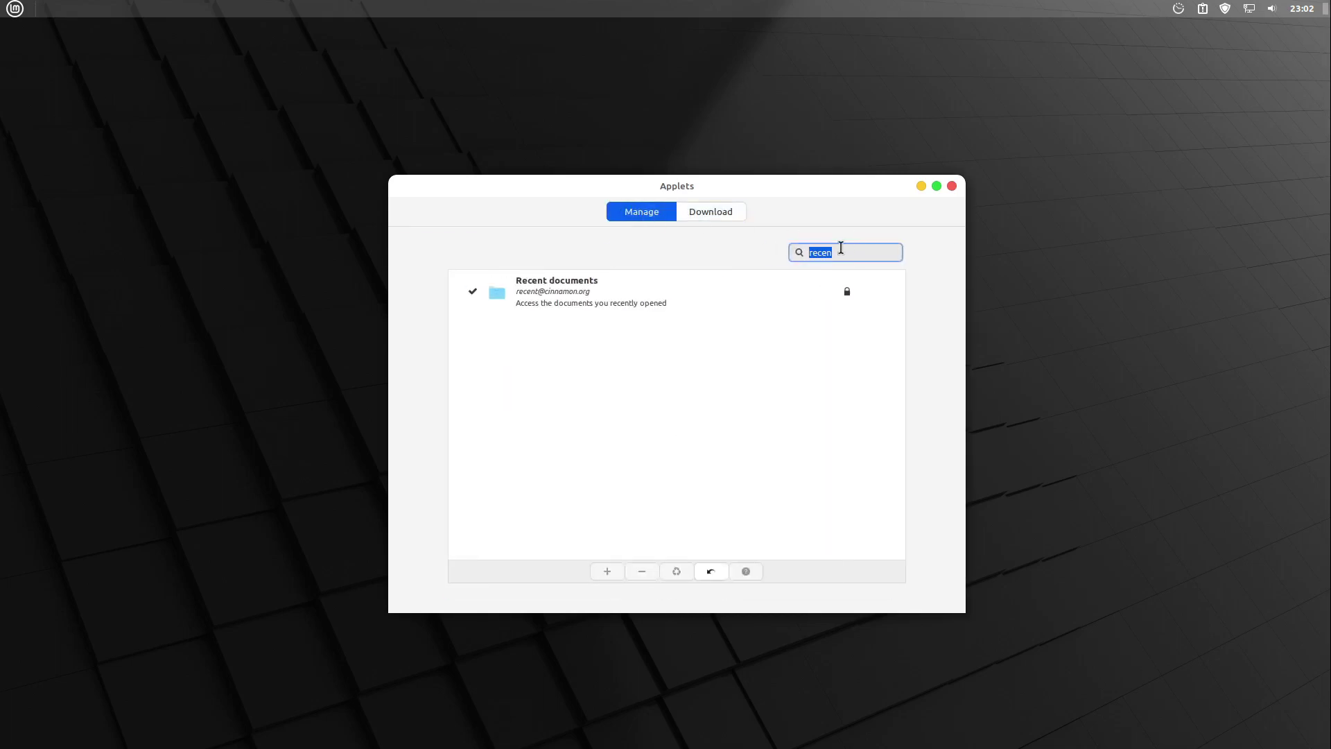
{"action": "type", "text": "place"}
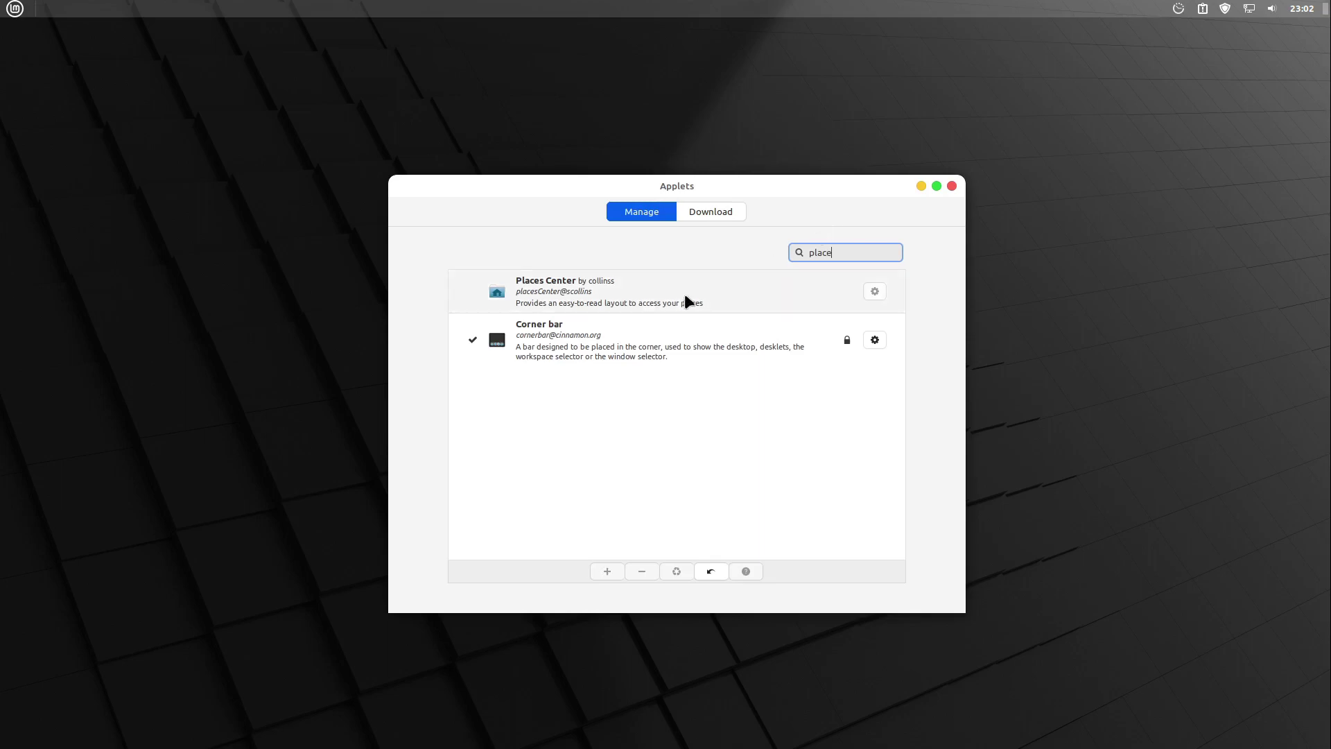
{"action": "left_click", "coordinate": [684, 294]}
{"action": "left_click", "coordinate": [602, 576]}
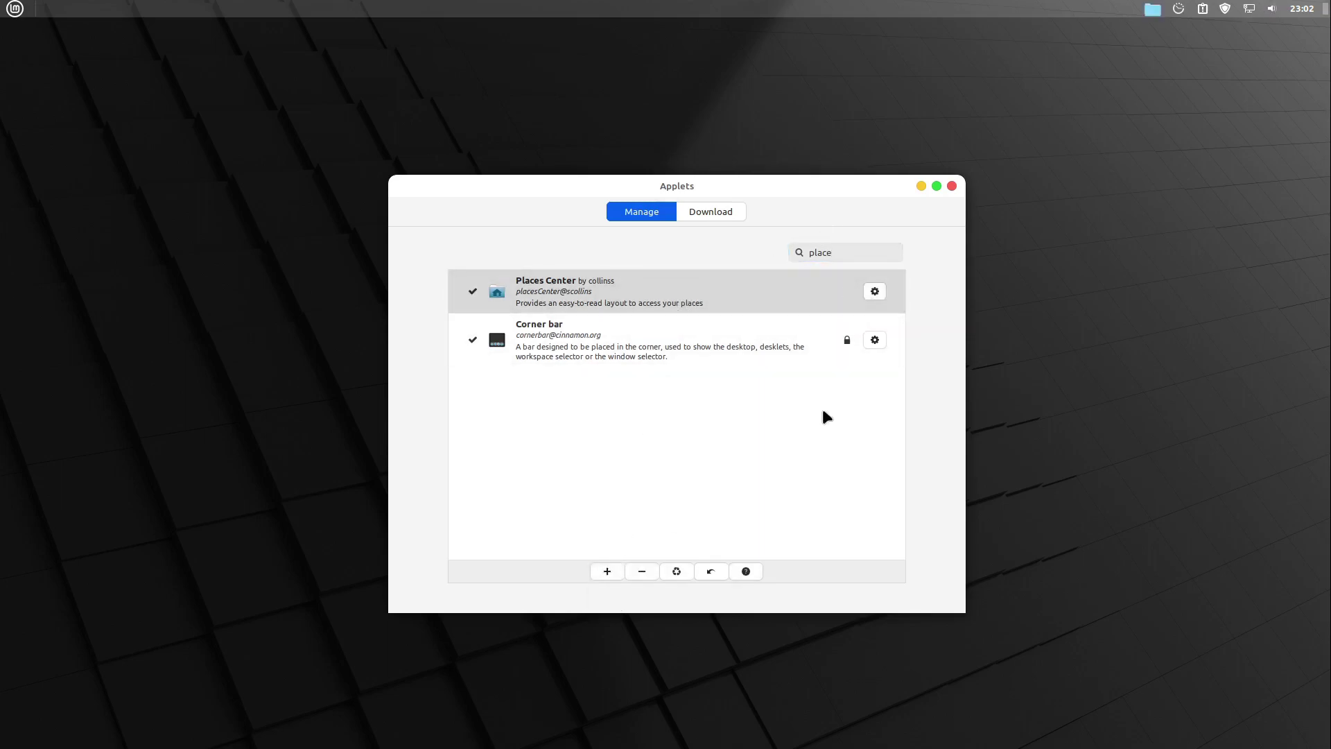
{"action": "left_click", "coordinate": [952, 185]}
- In panel edit mode, drag Places Center, Recent documents and Favourites applets to the left end
{"action": "right_click", "coordinate": [892, 7]}
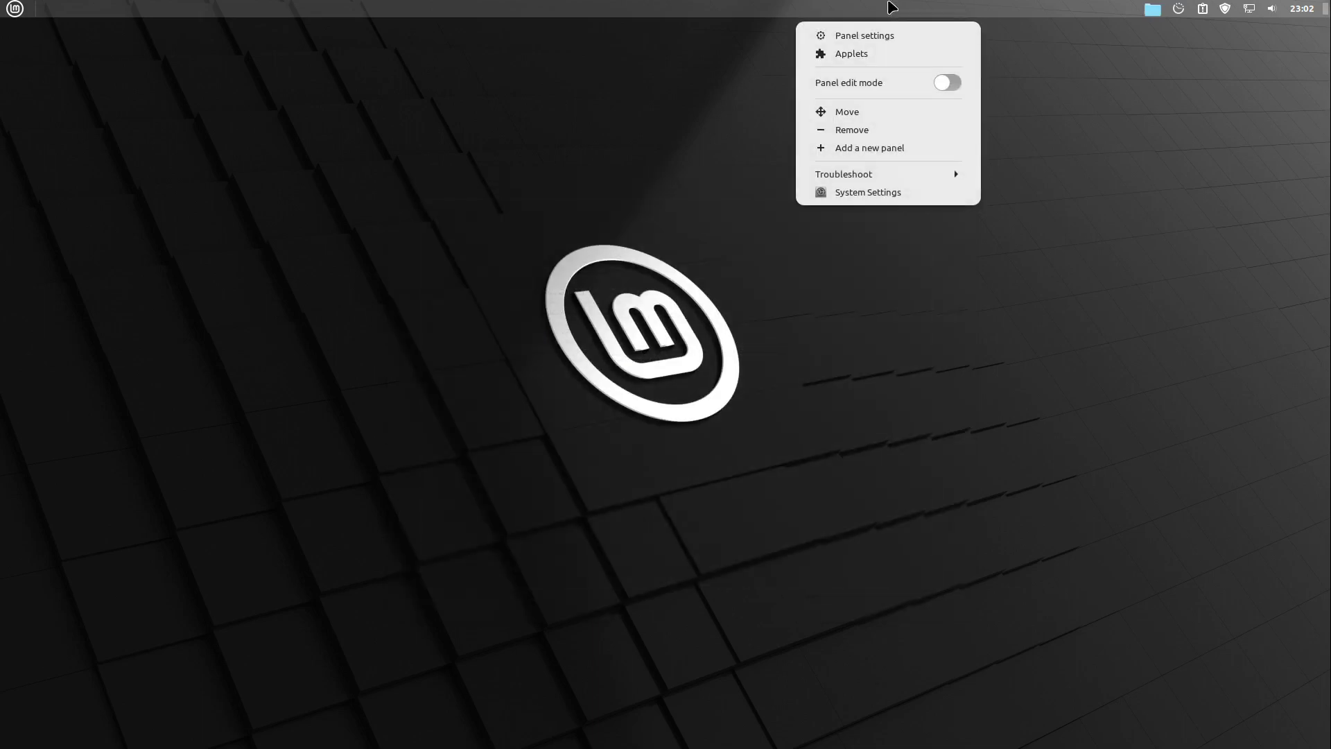
{"action": "left_click", "coordinate": [946, 83]}
{"action": "left_click", "coordinate": [1042, 97]}
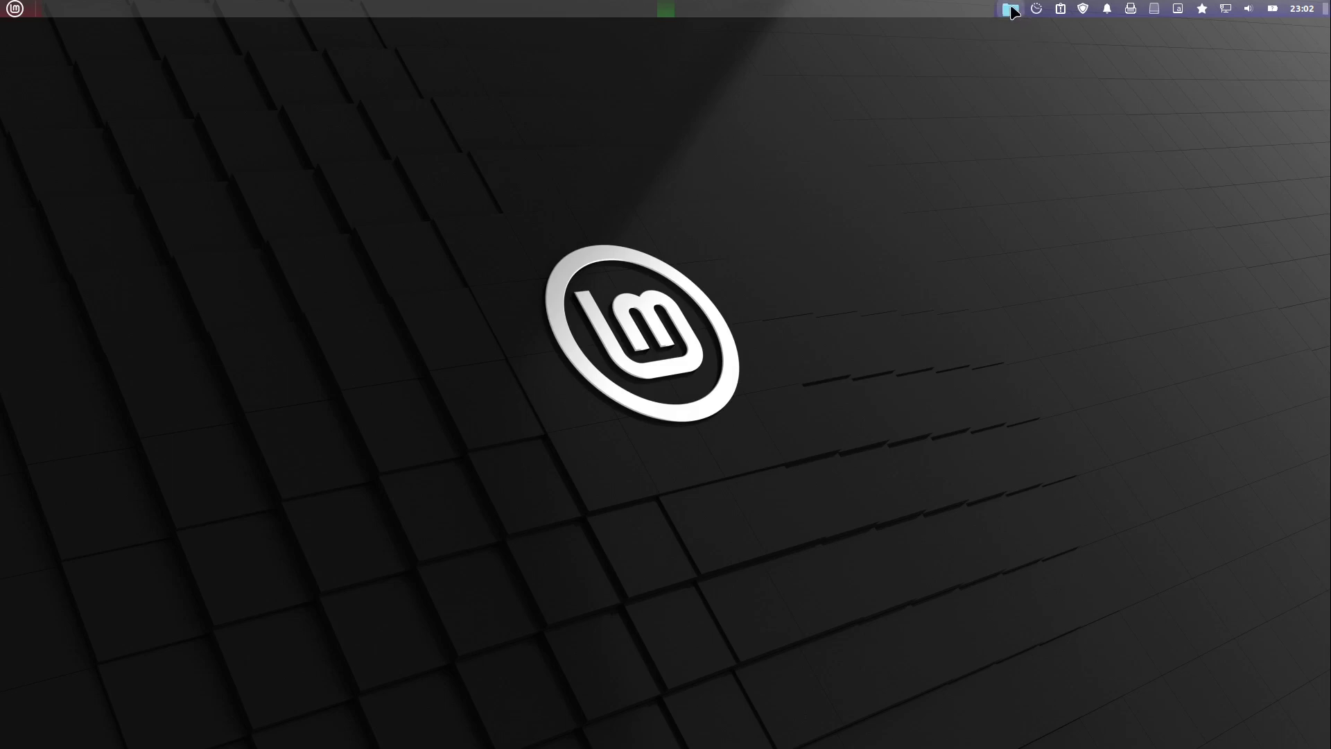
{"action": "left_click_drag", "start_coordinate": [1012, 12], "coordinate": [47, 14]}
{"action": "left_click_drag", "start_coordinate": [1037, 8], "coordinate": [87, 11]}
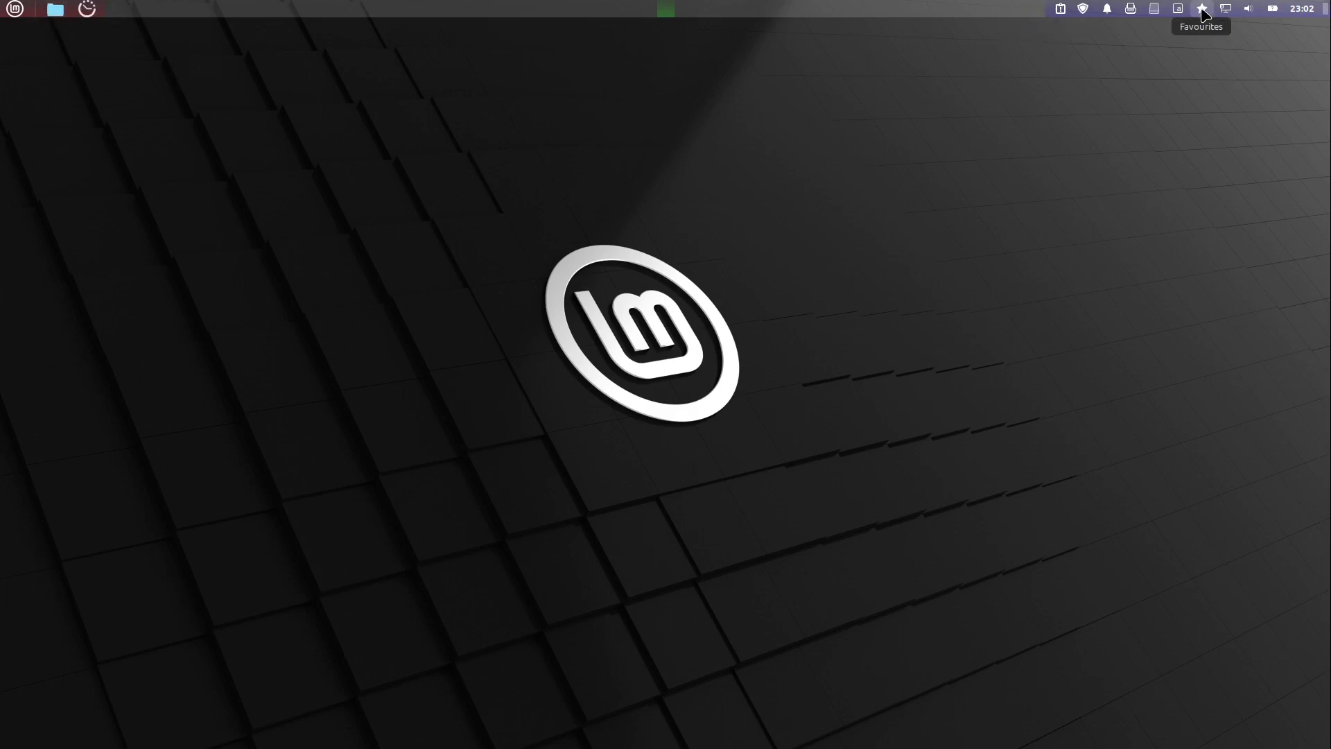
{"action": "left_click_drag", "start_coordinate": [1203, 10], "coordinate": [104, 10]}
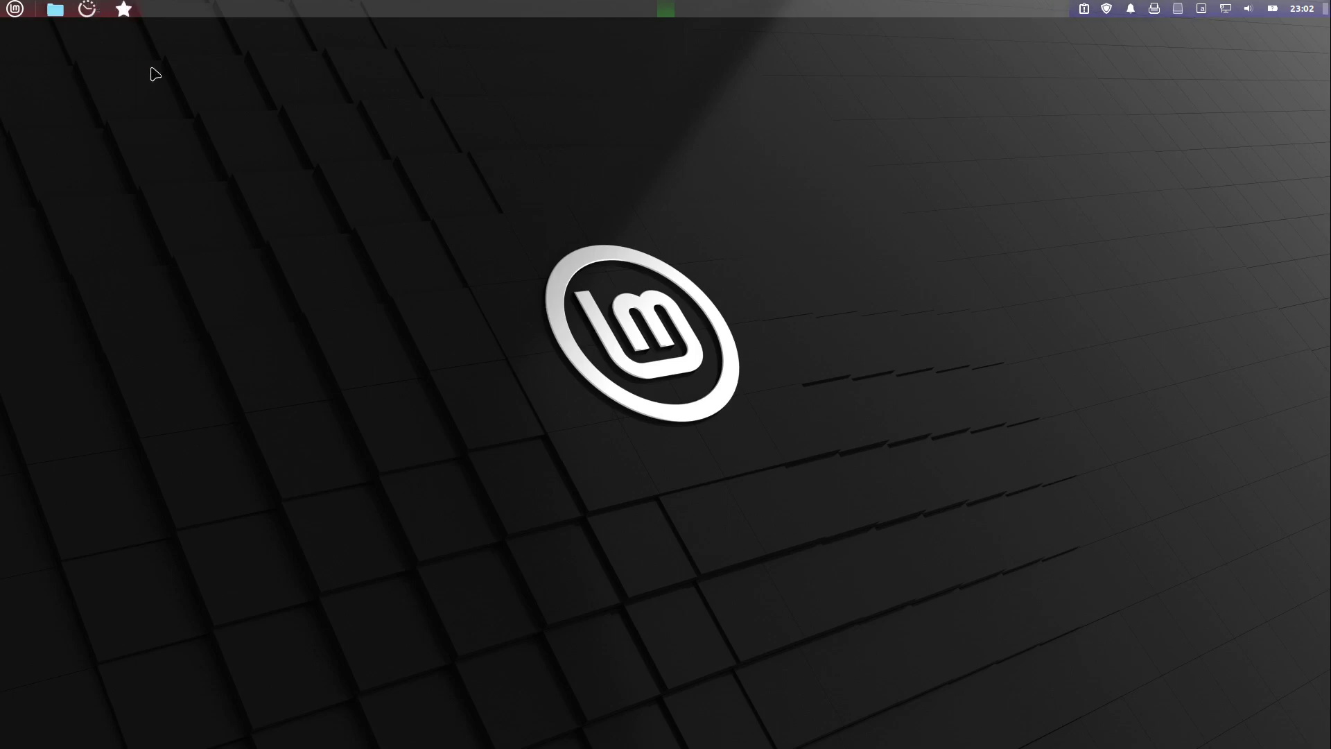
- Turn panel edit mode back off
{"action": "right_click", "coordinate": [334, 8]}
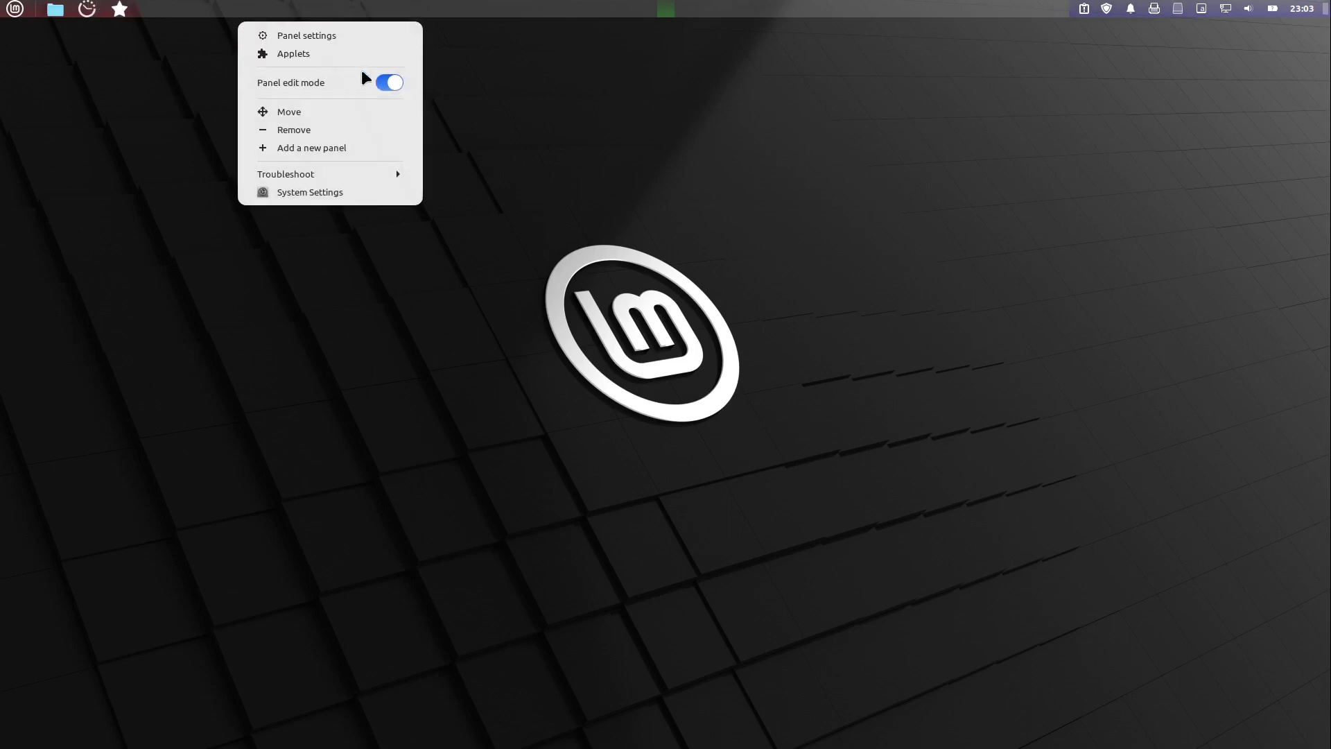
{"action": "left_click", "coordinate": [399, 84]}
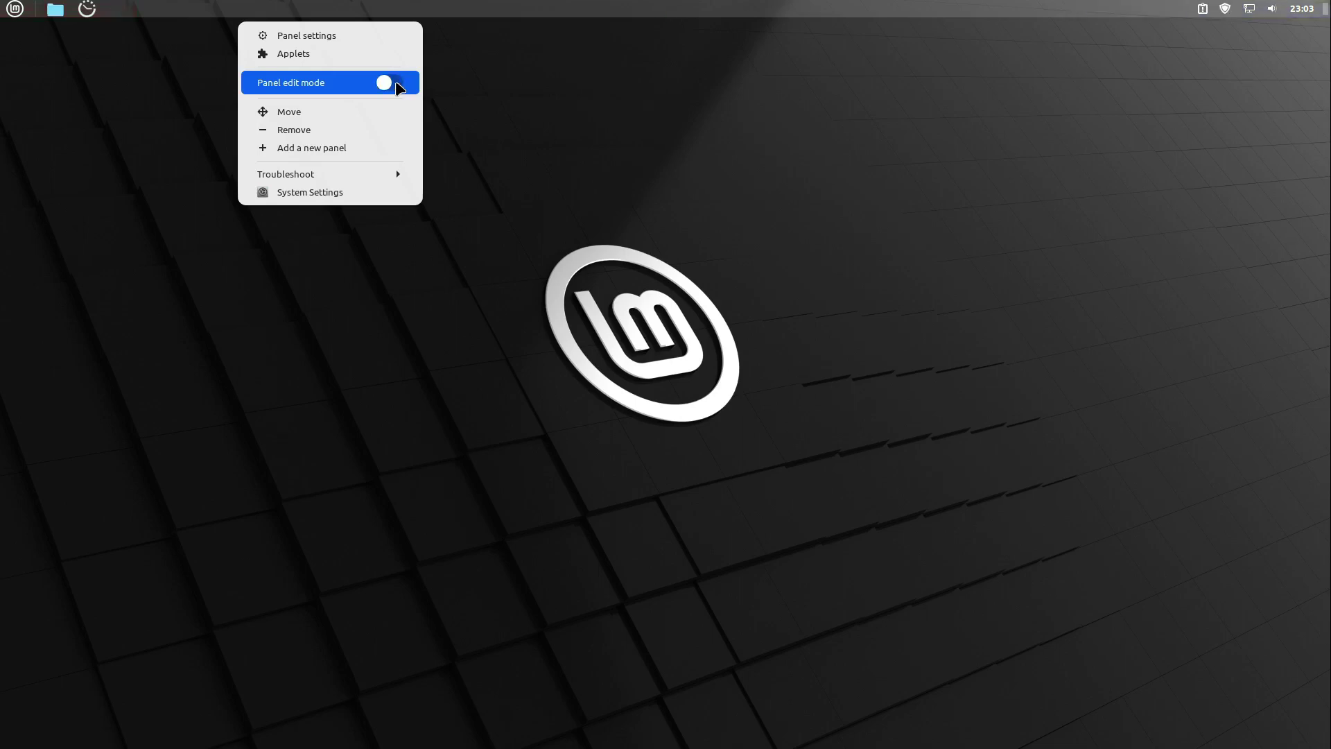
{"action": "left_click", "coordinate": [97, 17]}
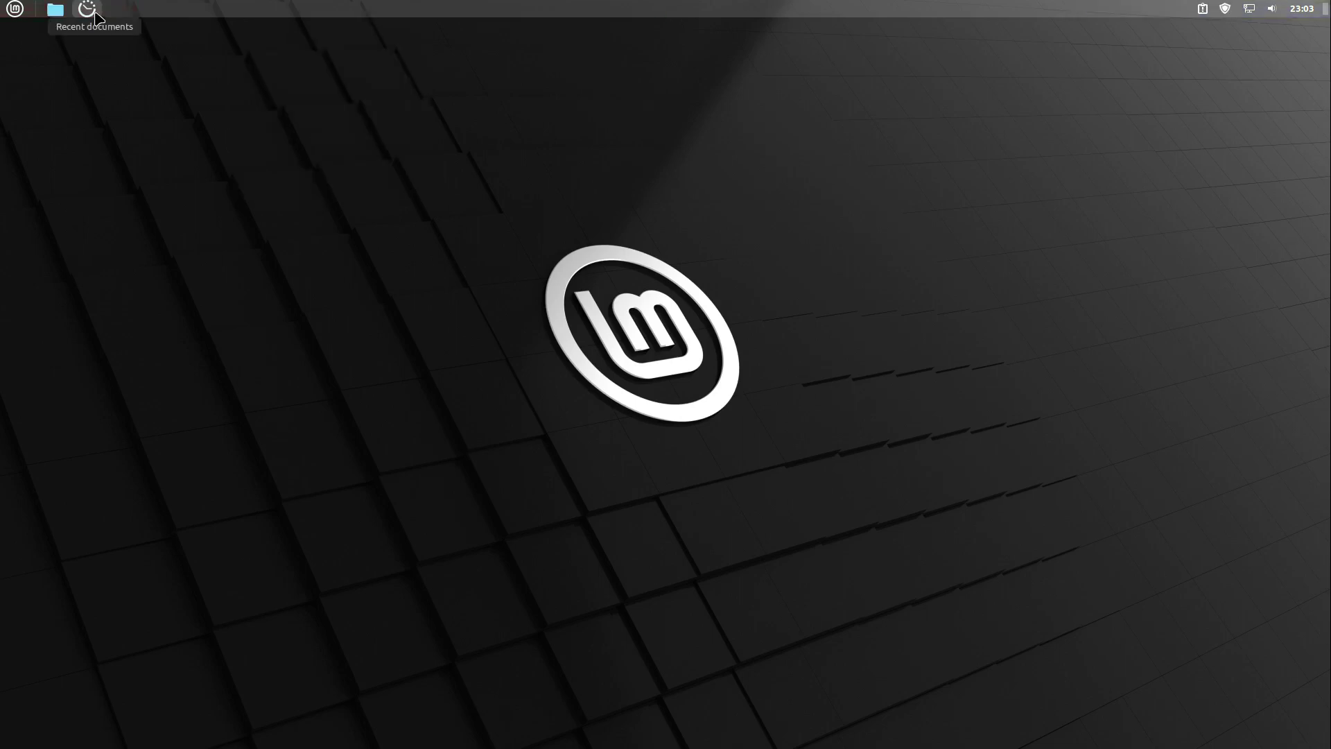
- Change the panel's Symbolic icon size from 28 to 16 px in Panel settings
{"action": "right_click", "coordinate": [182, 13]}
{"action": "left_click", "coordinate": [173, 43]}
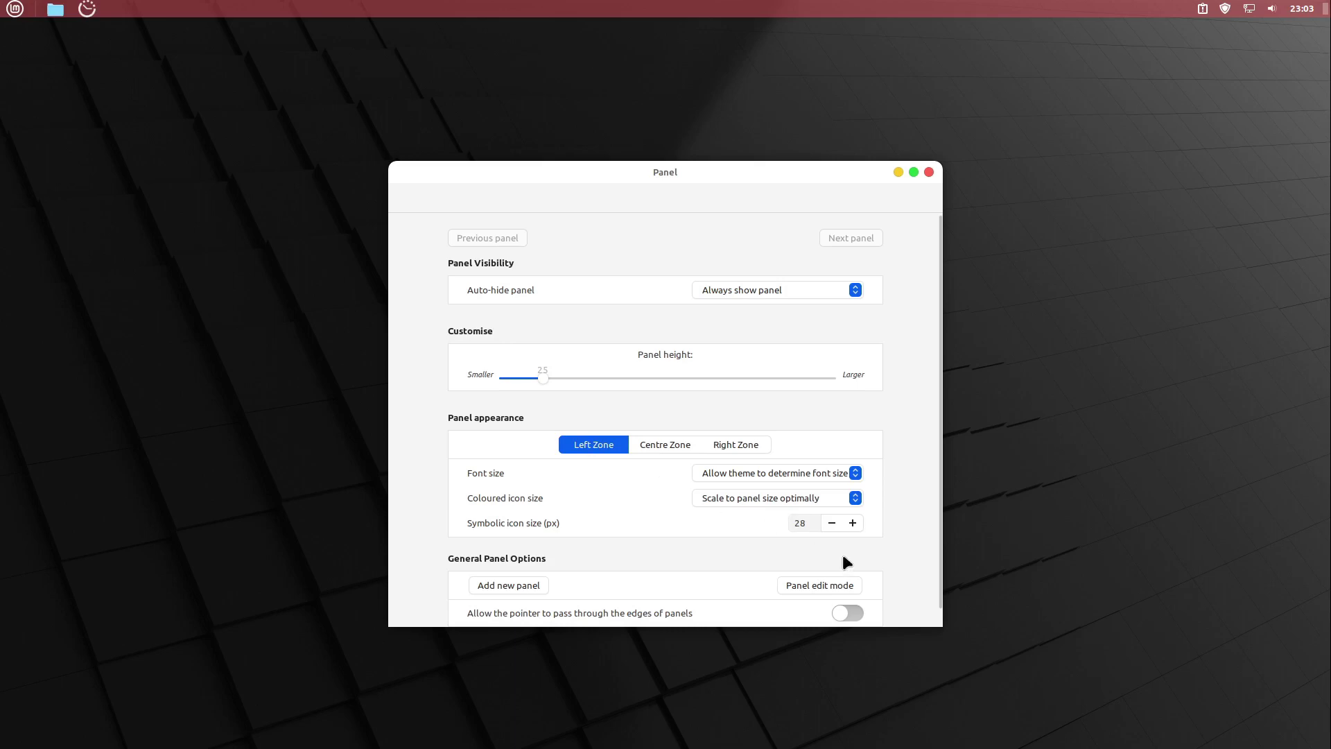
{"action": "left_click", "coordinate": [808, 520]}
{"action": "double_click", "coordinate": [809, 519]}
{"action": "type", "text": "16"}
{"action": "key", "text": "Return"}
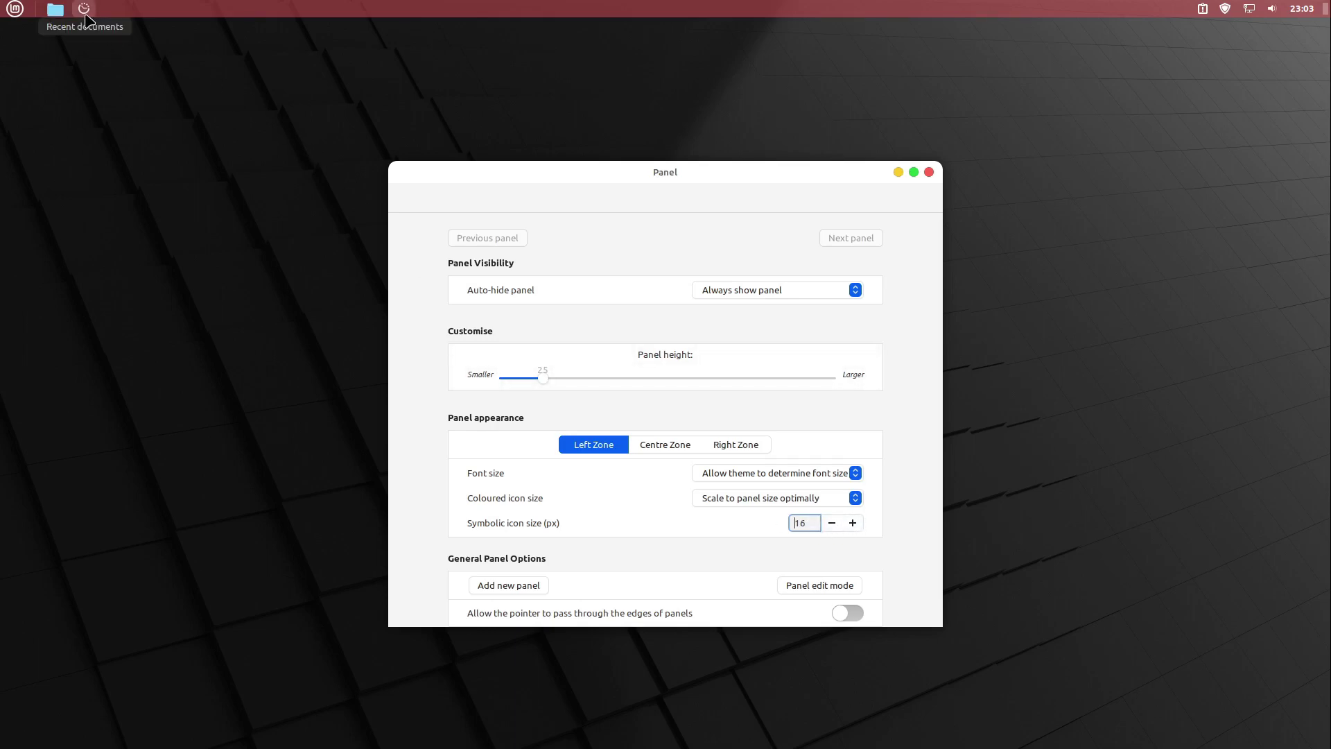
{"action": "left_click", "coordinate": [926, 173]}
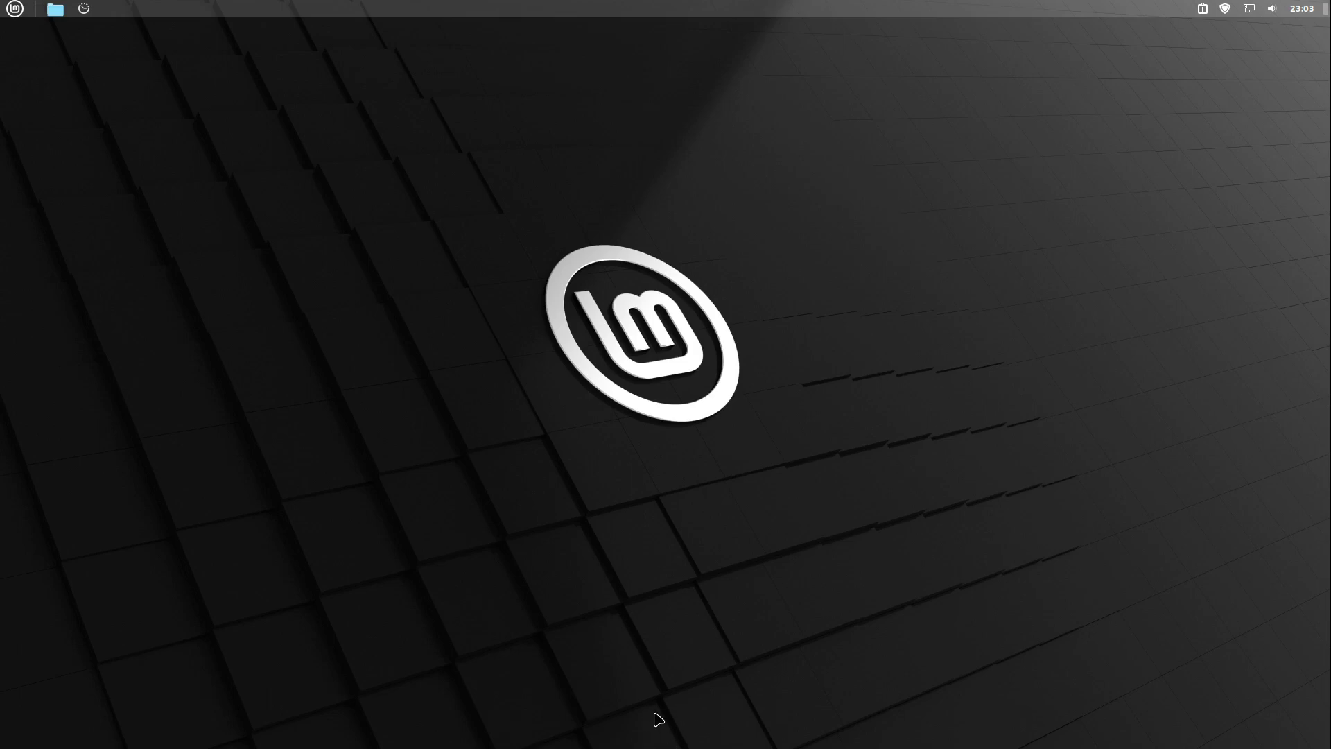
{"action": "left_click", "coordinate": [14, 8]}
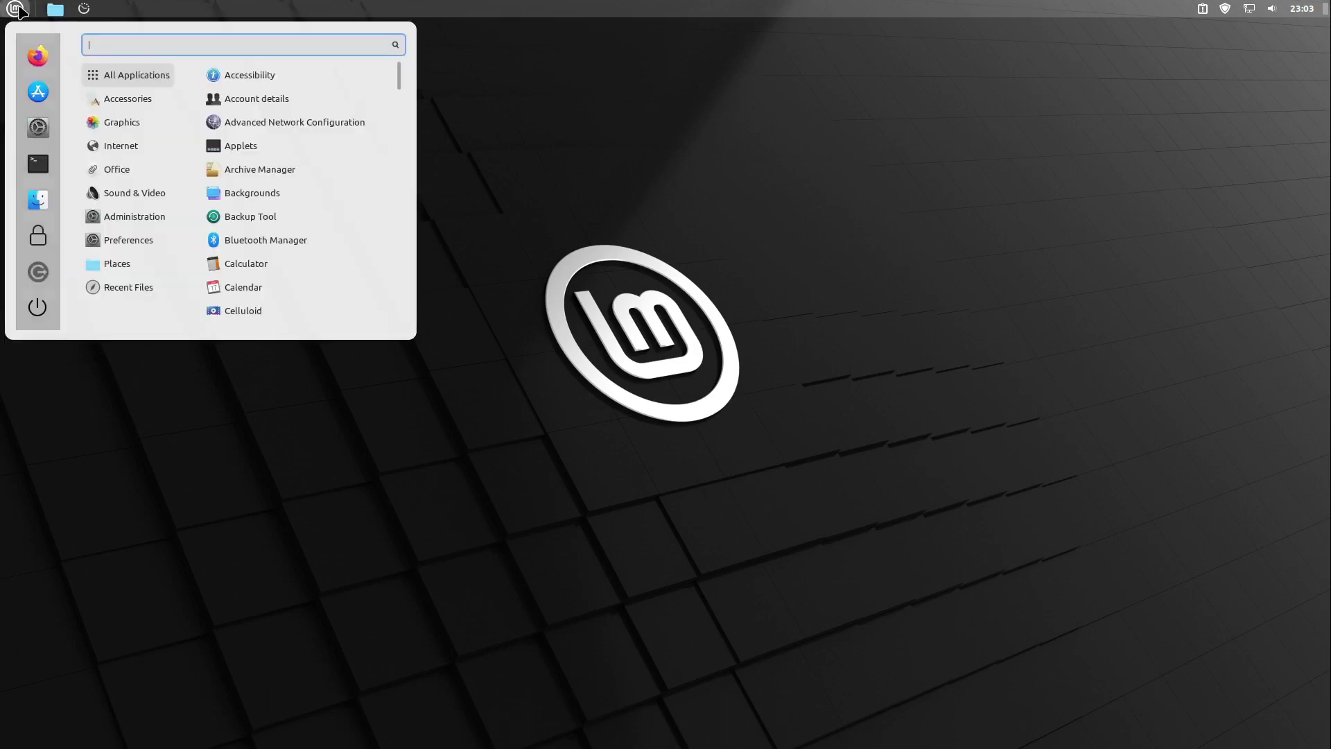
- Open Terminal and run 'sudo apt install plank'
{"action": "type", "text": "term"}
{"action": "key", "text": "Return"}
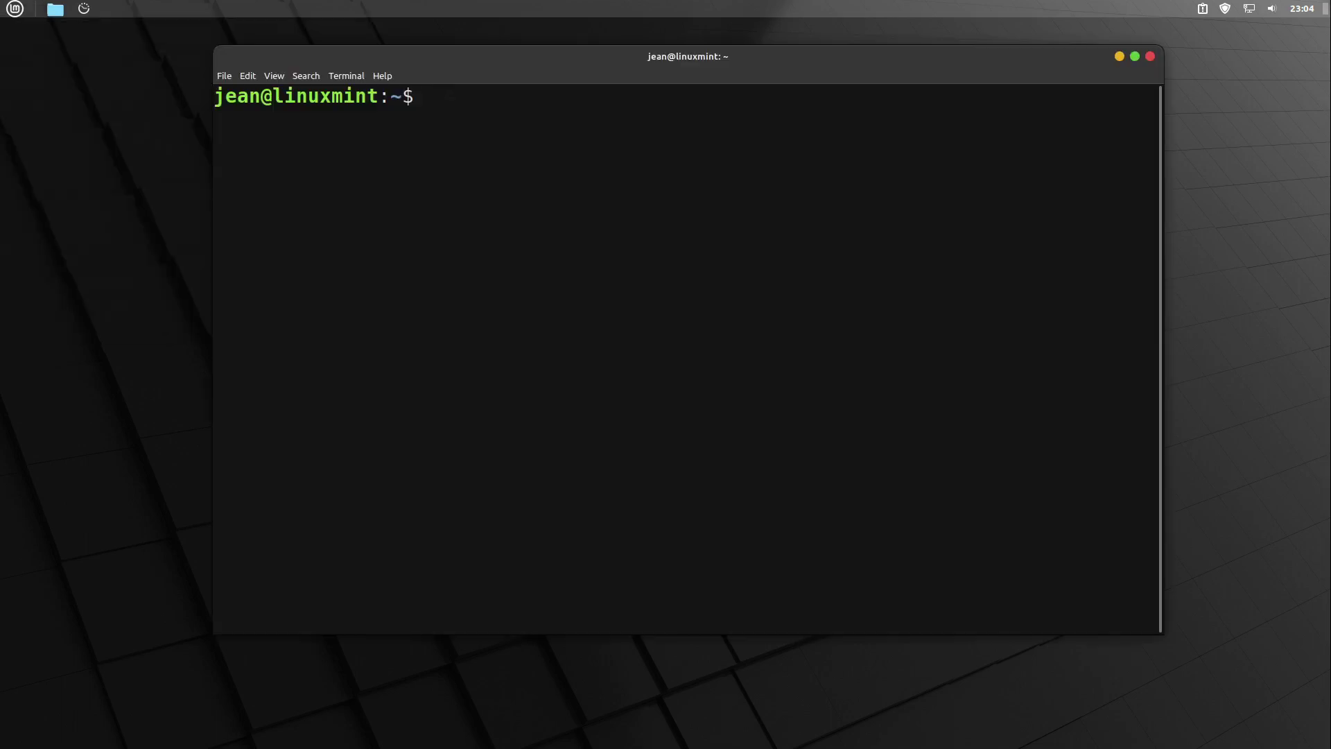
{"action": "type", "text": "s"}
{"action": "type", "text": "du"}
{"action": "key", "text": "BackSpace"}
{"action": "key", "text": "BackSpace"}
{"action": "type", "text": "udo apt instal"}
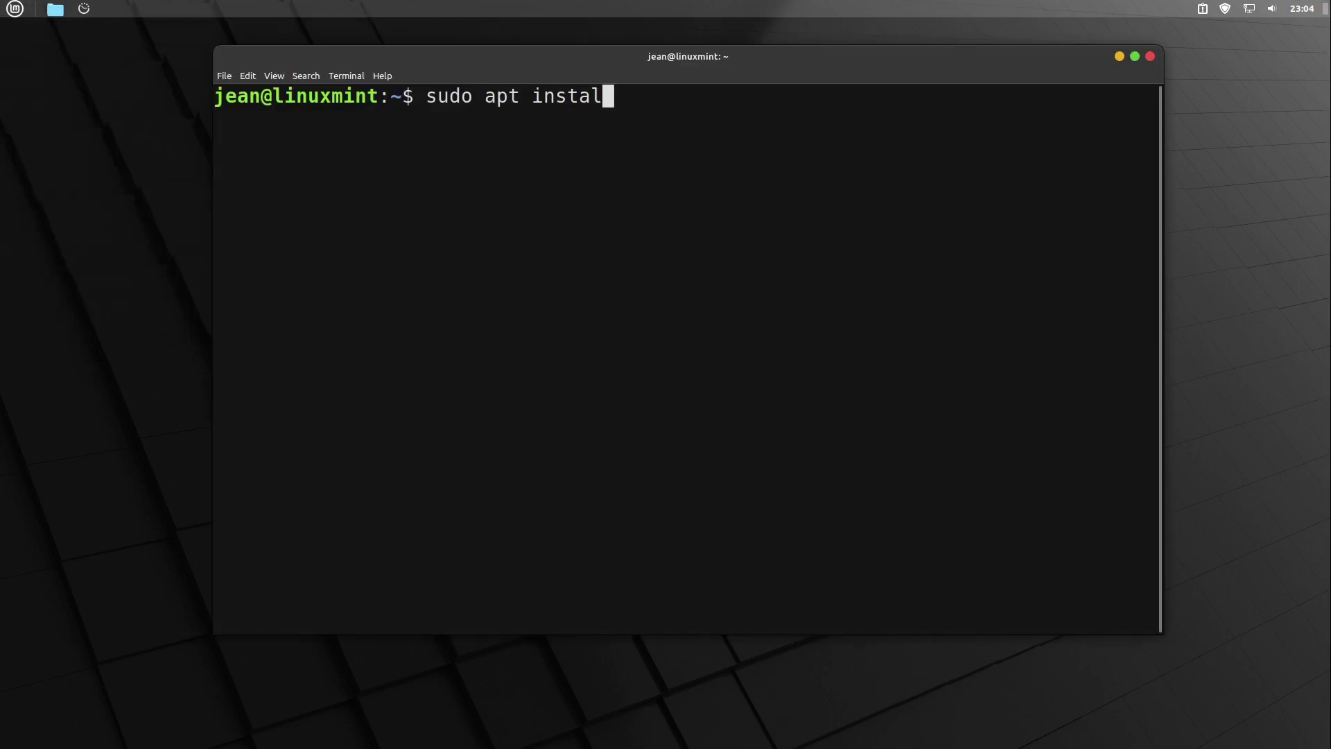
{"action": "type", "text": "l plank"}
{"action": "key", "text": "Return"}
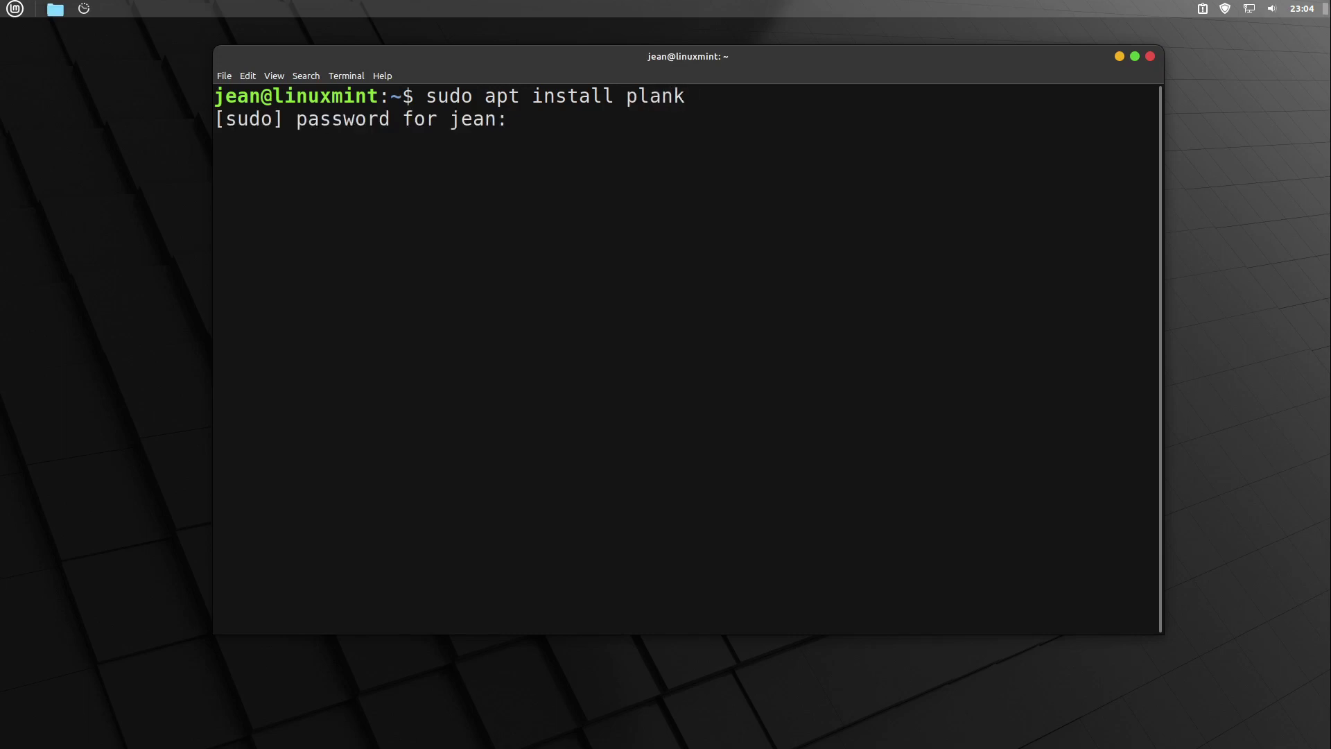
- Enter the administrator password, confirm the install, then run 'plank --preferences'
{"action": "type", "text": "*********"}
{"action": "key", "text": "Return"}
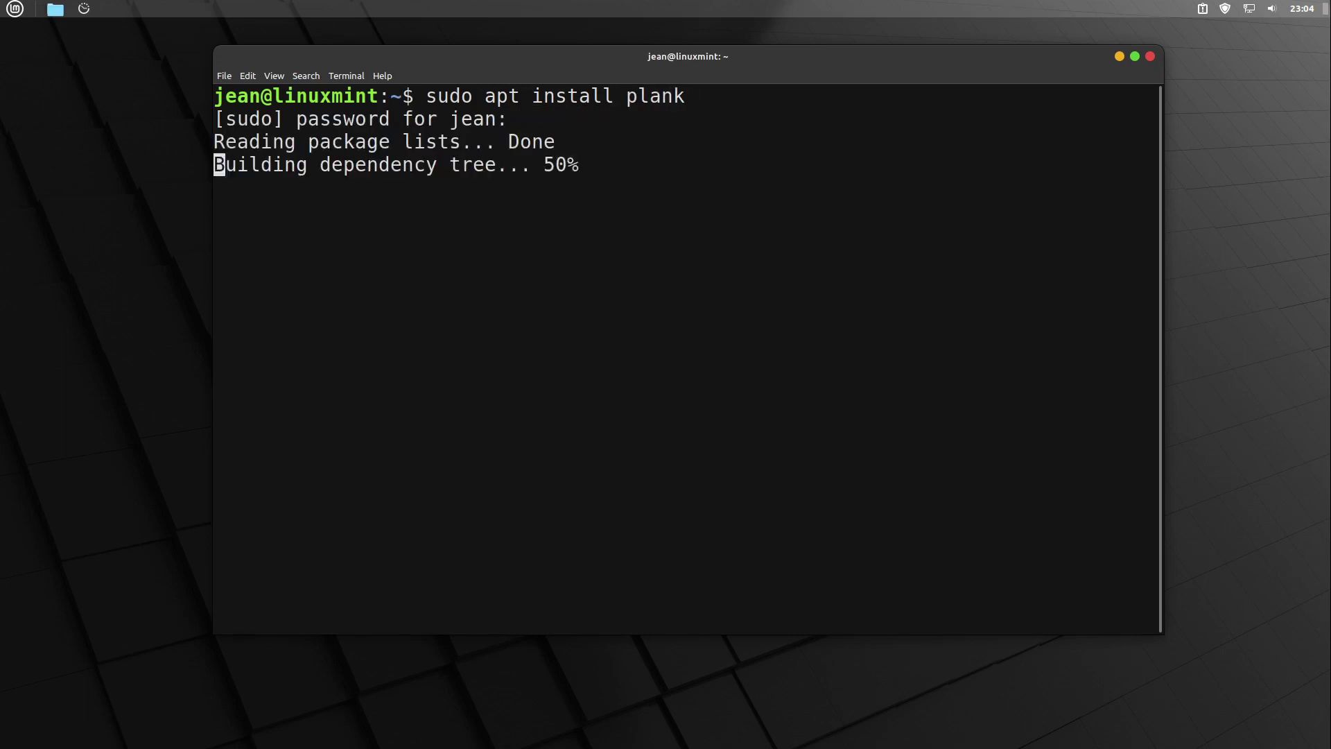
{"action": "key", "text": "Return"}
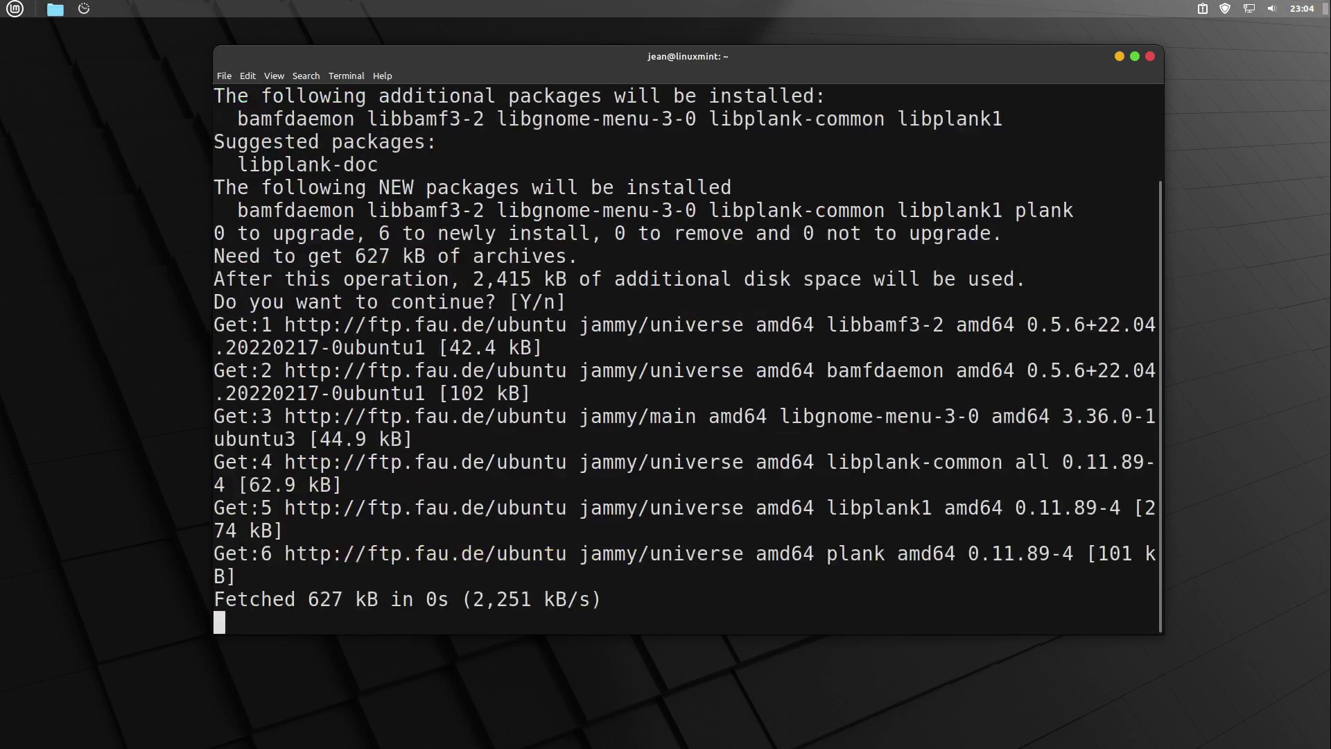
{"action": "type", "text": "pla"}
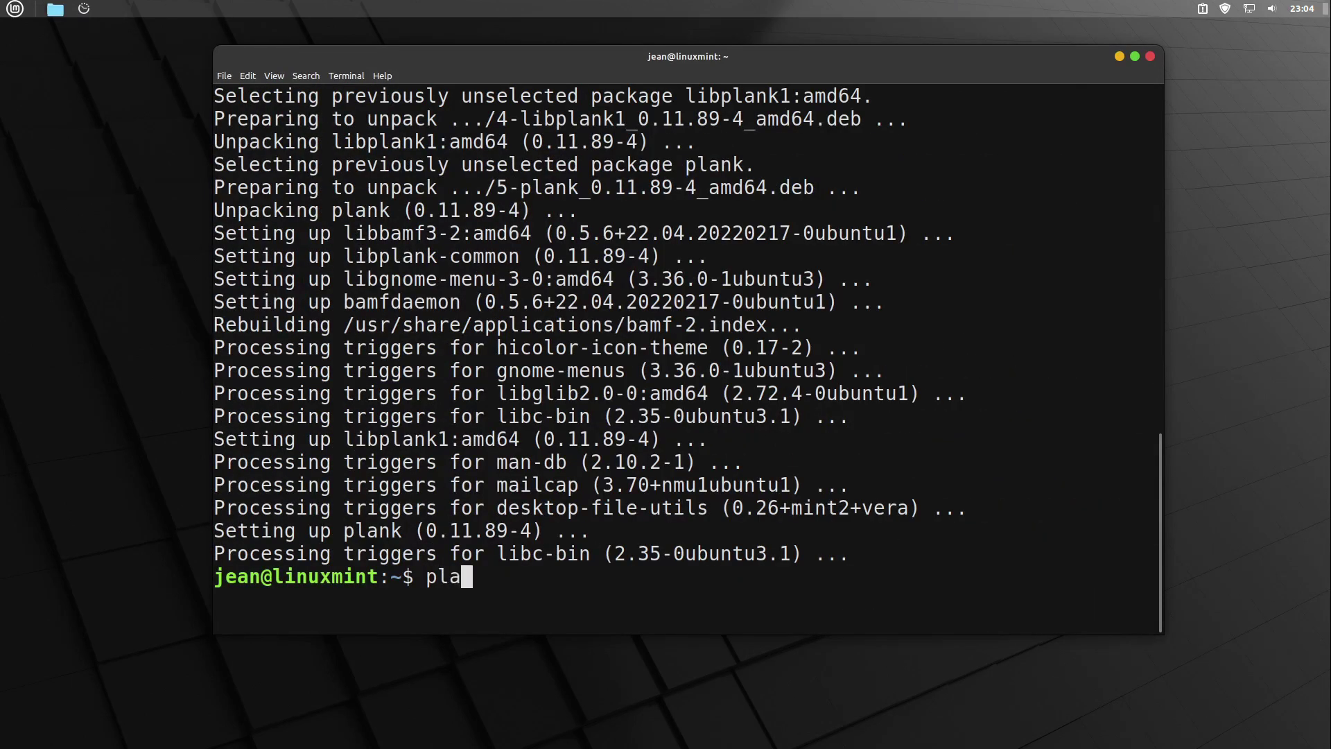
{"action": "type", "text": "nk --preferences"}
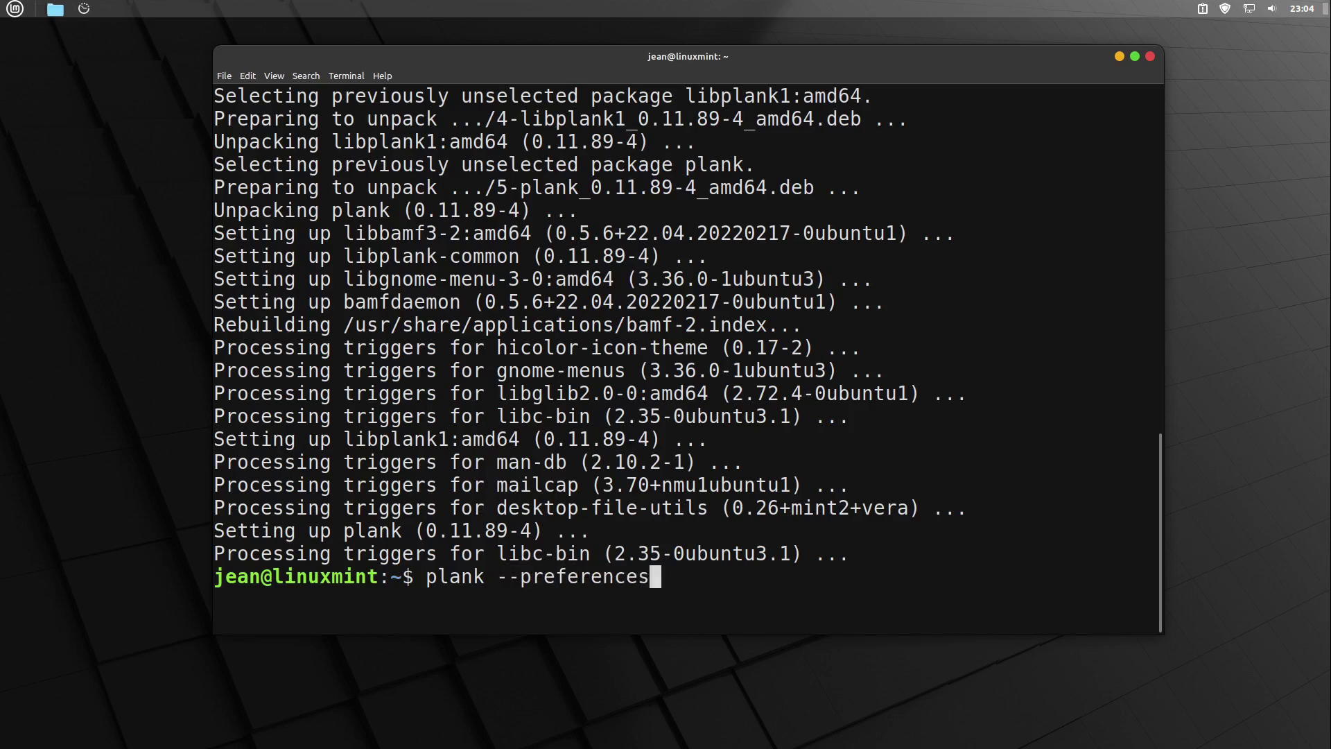
{"action": "key", "text": "Return"}
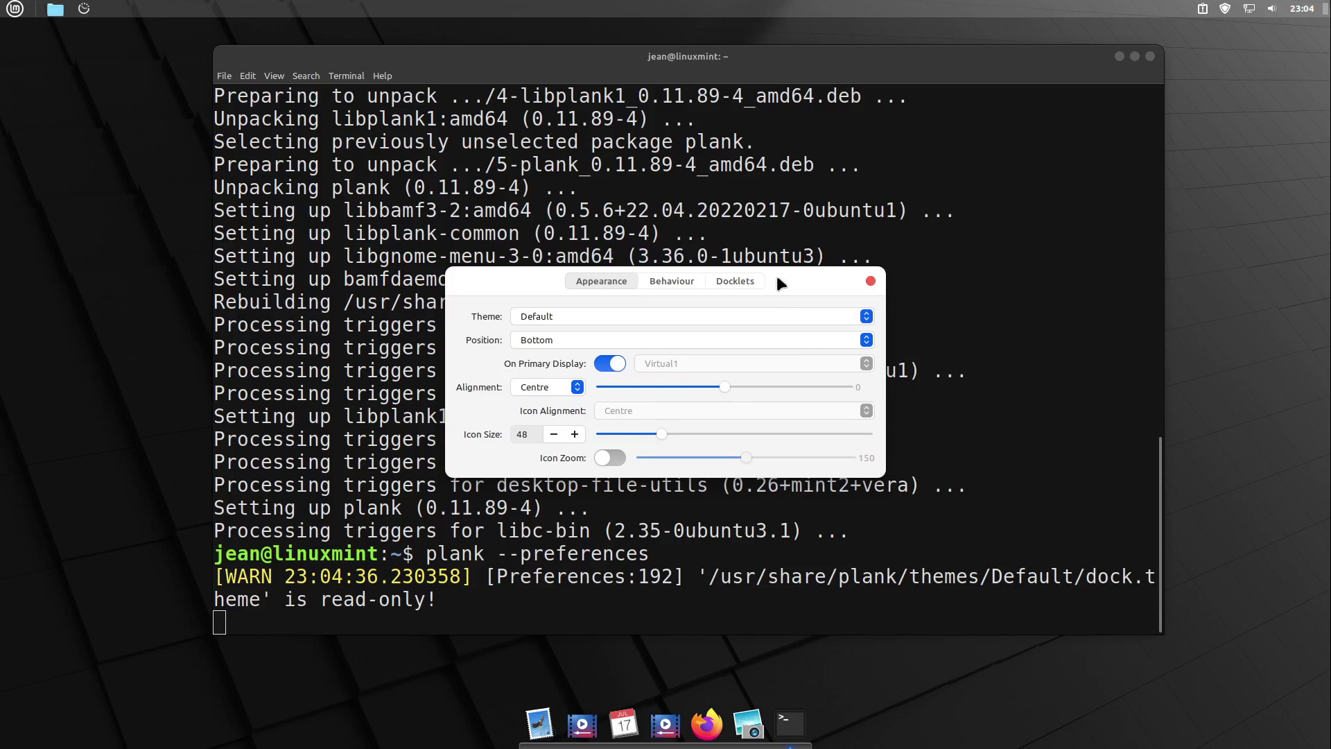
- Enable Icon Zoom and set the dock theme to Gtk+
{"action": "left_click", "coordinate": [599, 456]}
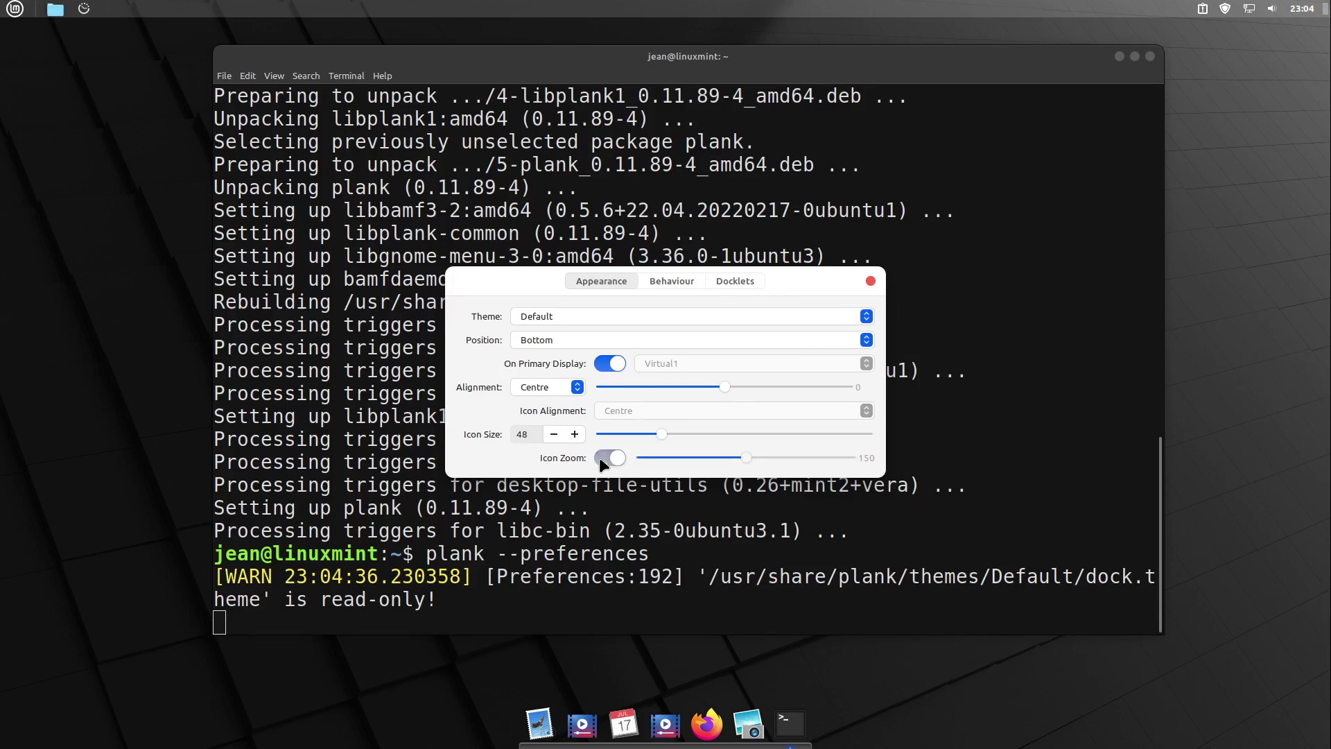
{"action": "left_click", "coordinate": [558, 311]}
{"action": "left_click", "coordinate": [548, 335]}
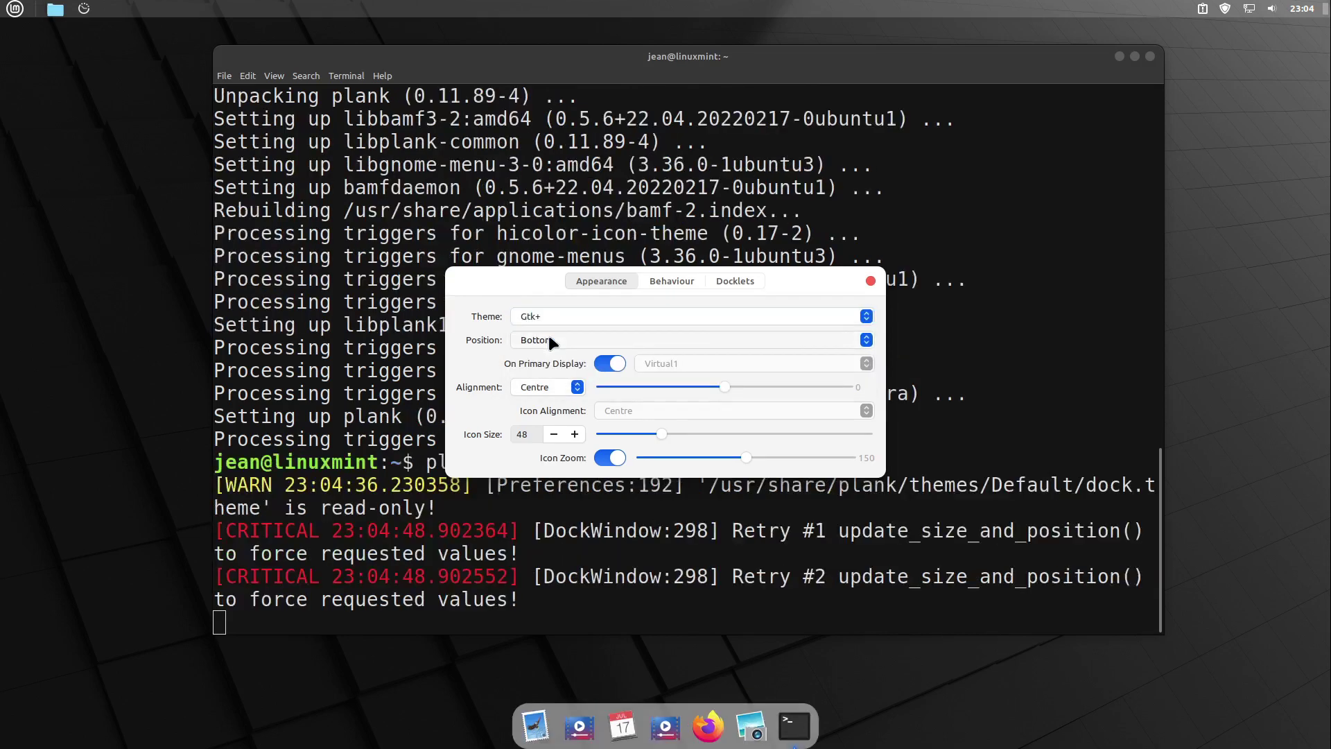
- Add the Trash docklet, close preferences, and stop the dock process with Ctrl+C
{"action": "left_click", "coordinate": [725, 280]}
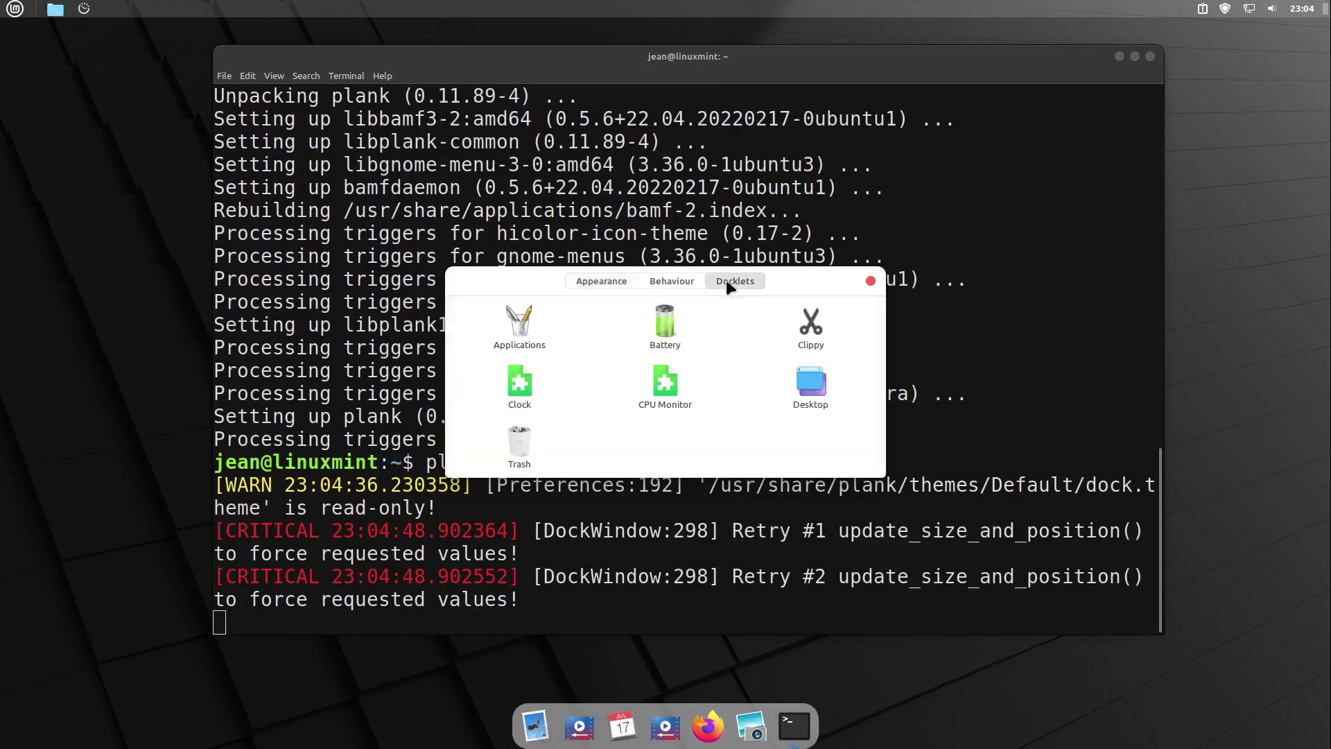
{"action": "double_click", "coordinate": [521, 443]}
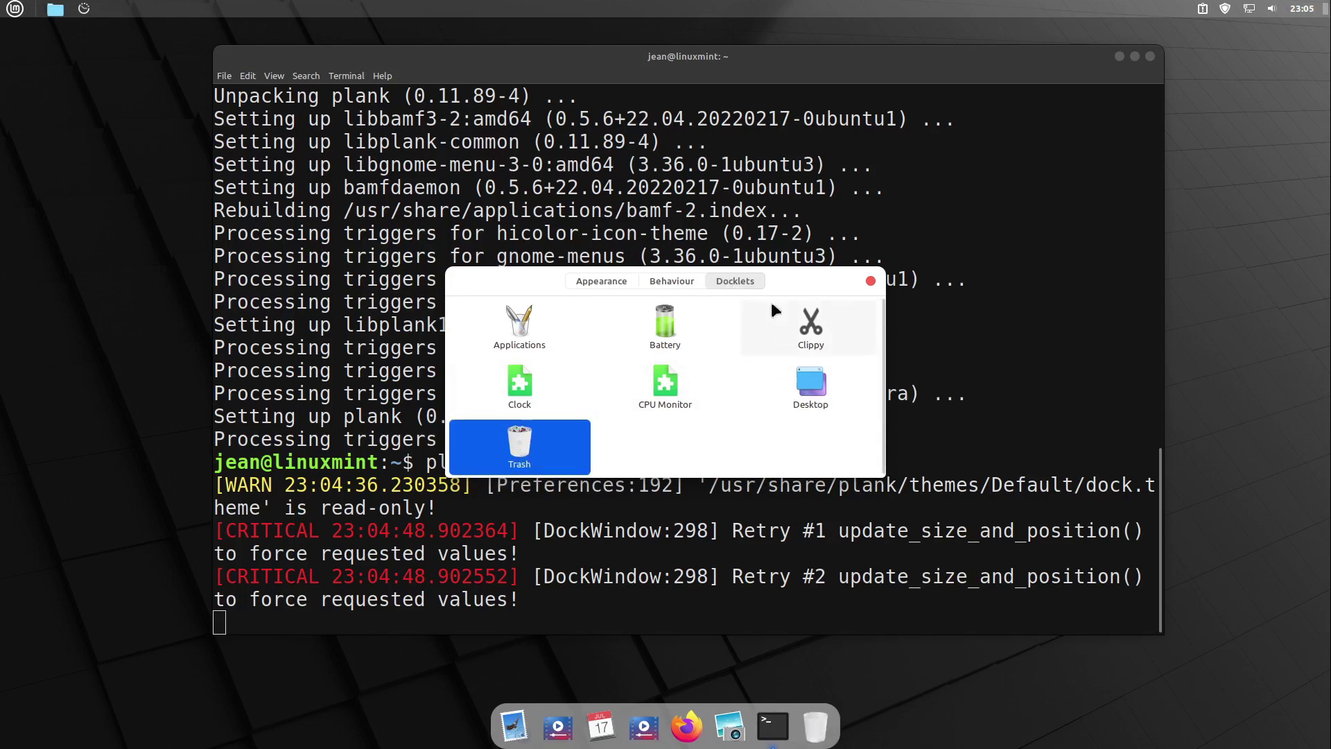
{"action": "left_click", "coordinate": [608, 278]}
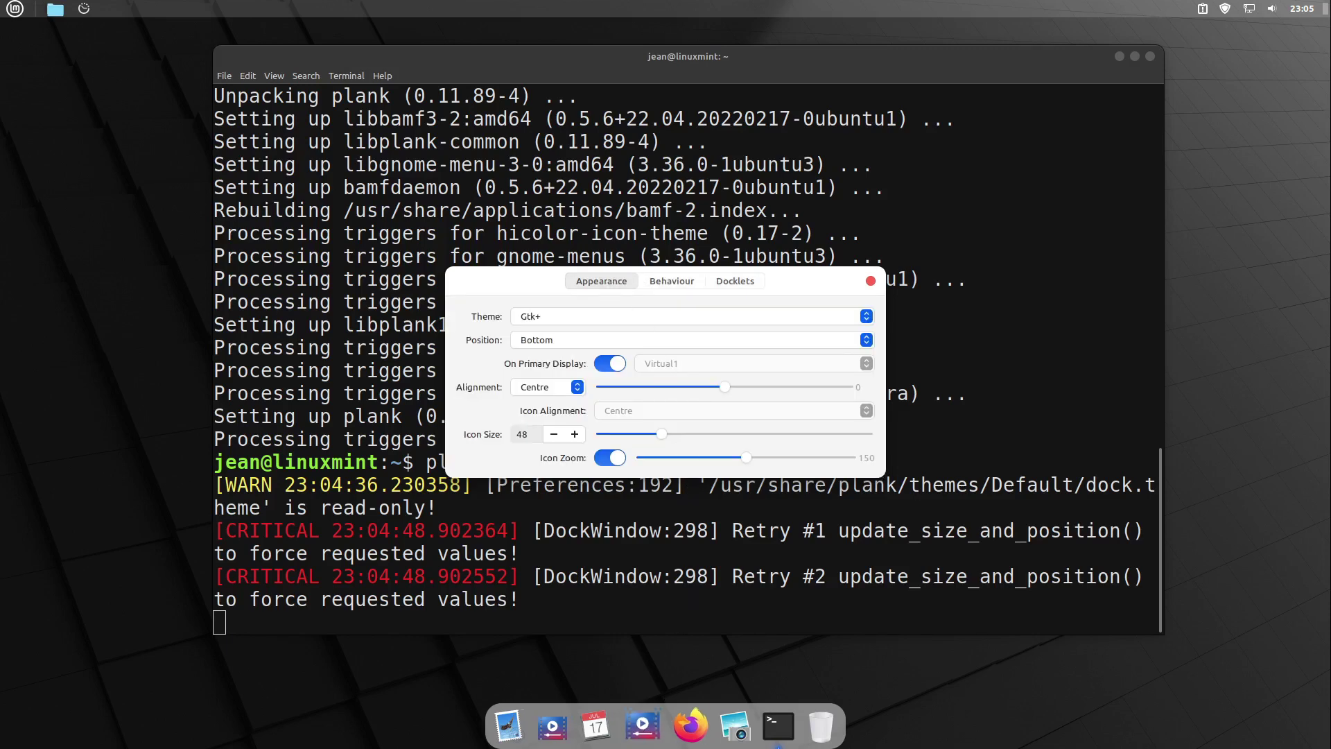
{"action": "left_click", "coordinate": [871, 281]}
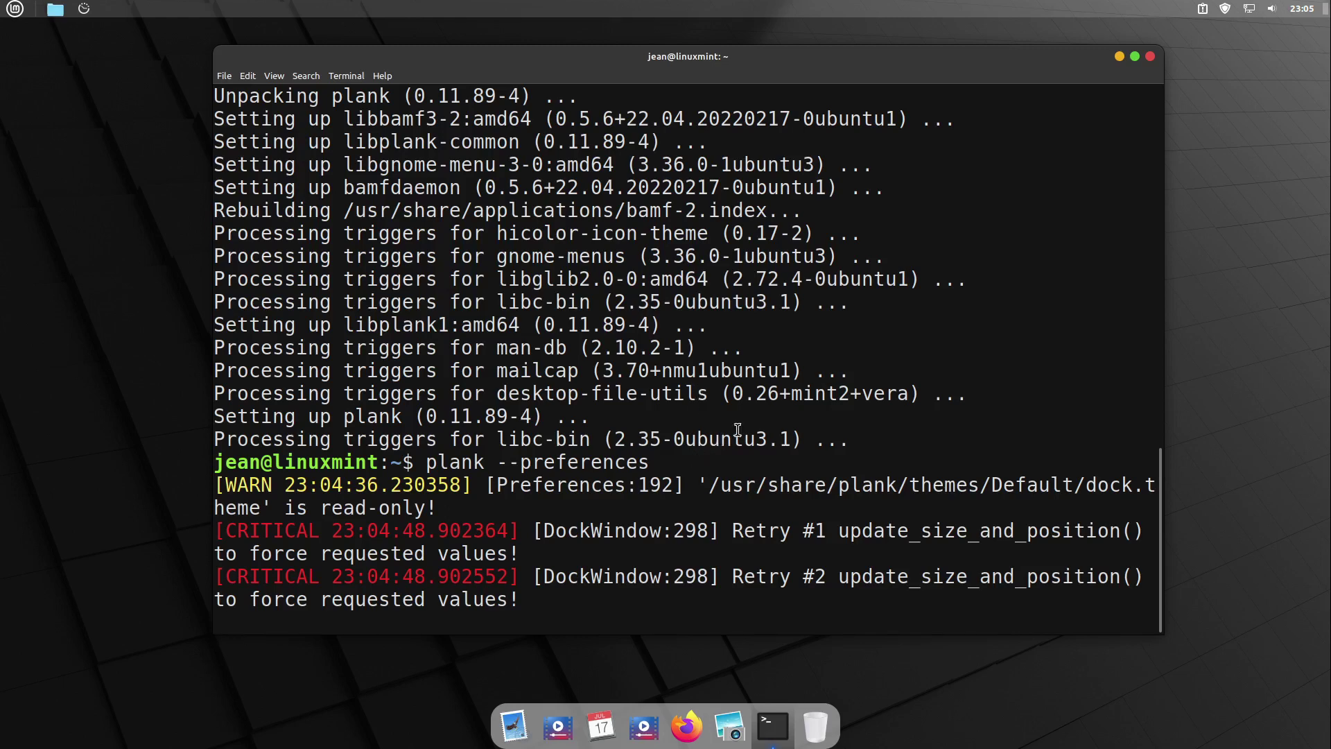
{"action": "key", "text": "ctrl+c"}
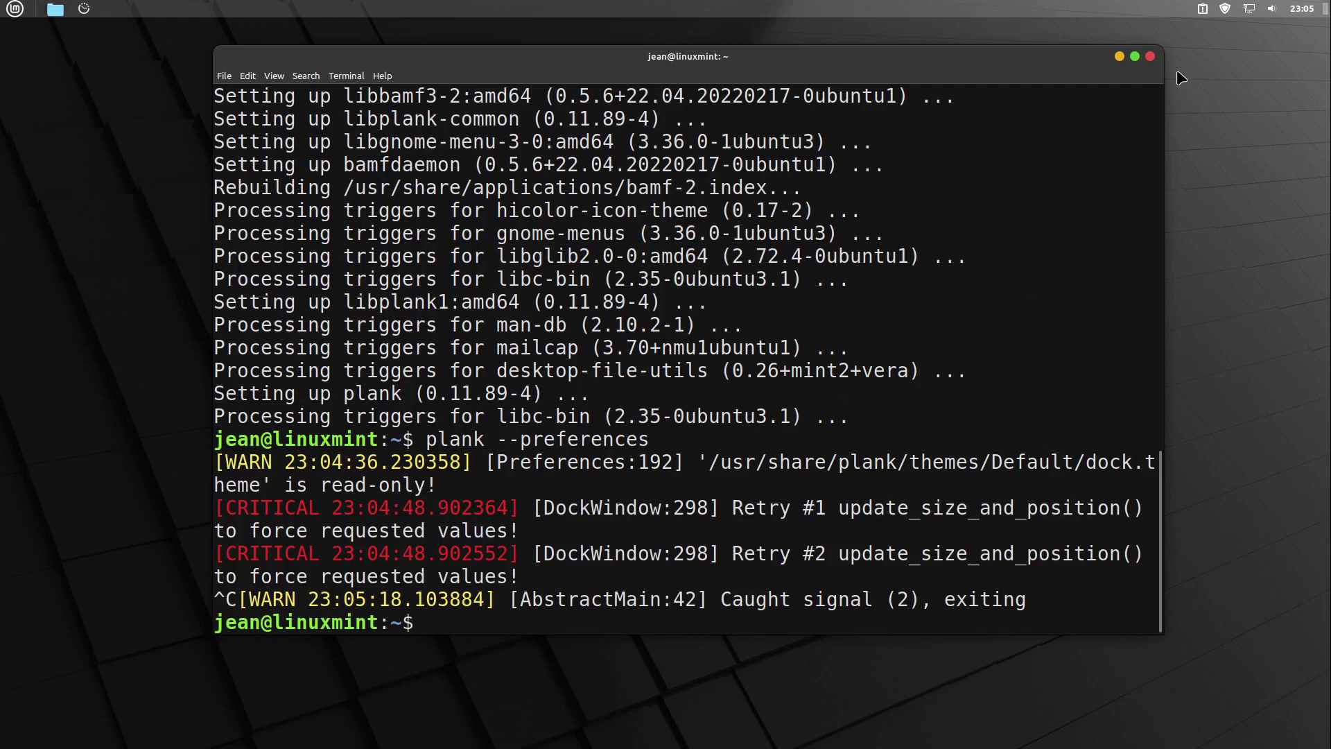
- Close the terminal and start a new Startup Applications entry from an installed application
{"action": "left_click", "coordinate": [1151, 57]}
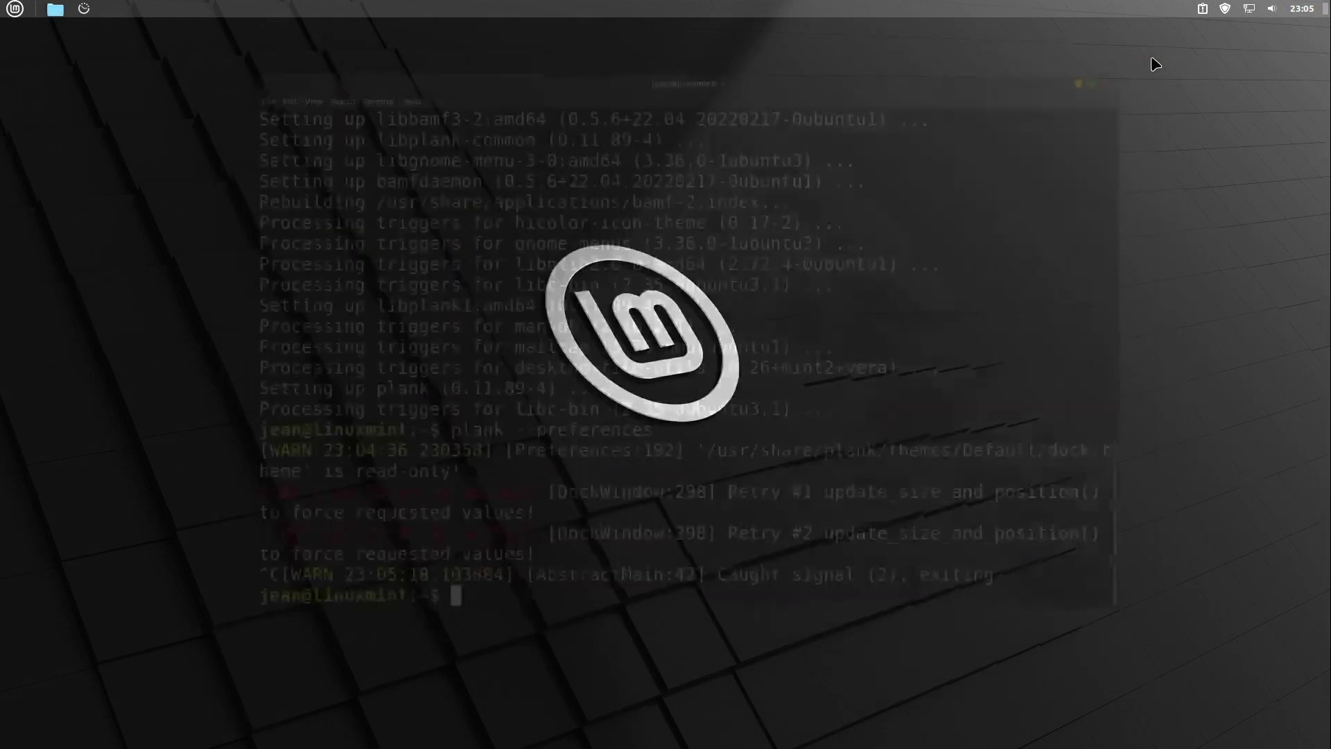
{"action": "left_click", "coordinate": [15, 9]}
{"action": "type", "text": "st"}
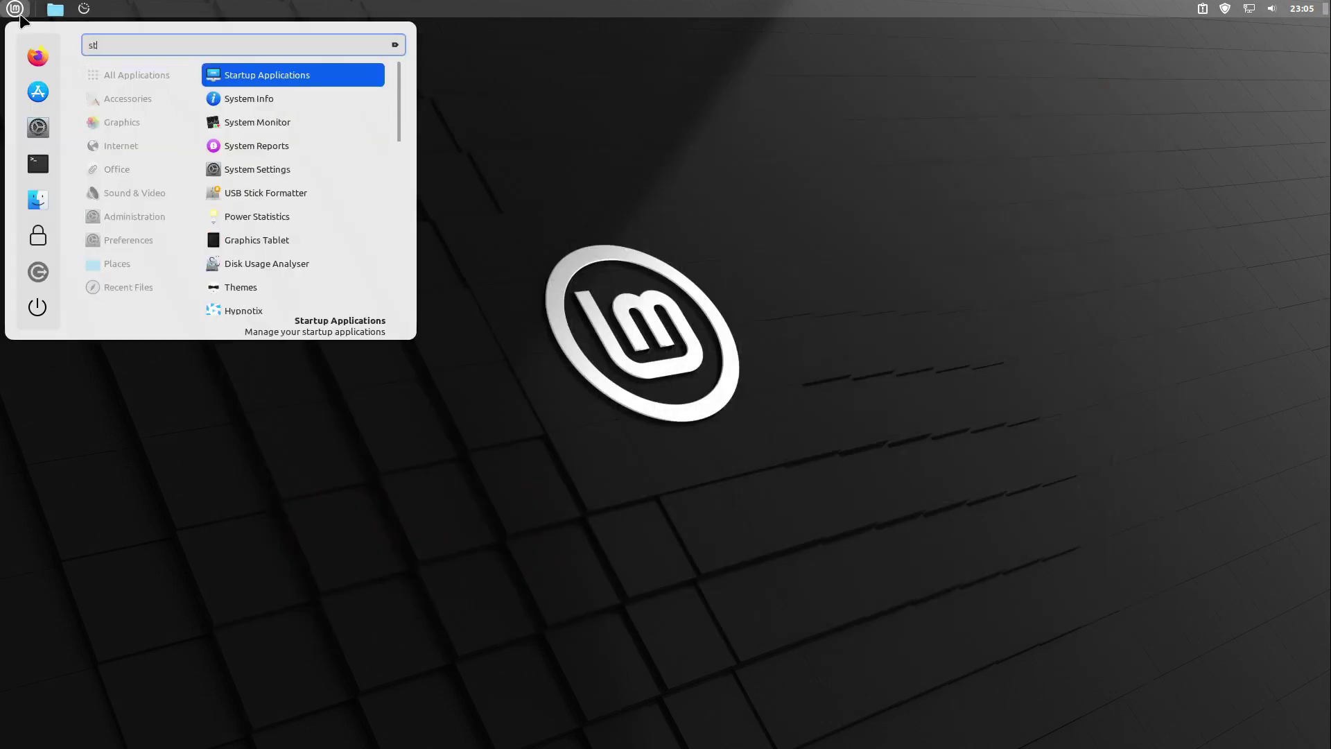
{"action": "type", "text": "art"}
{"action": "key", "text": "Return"}
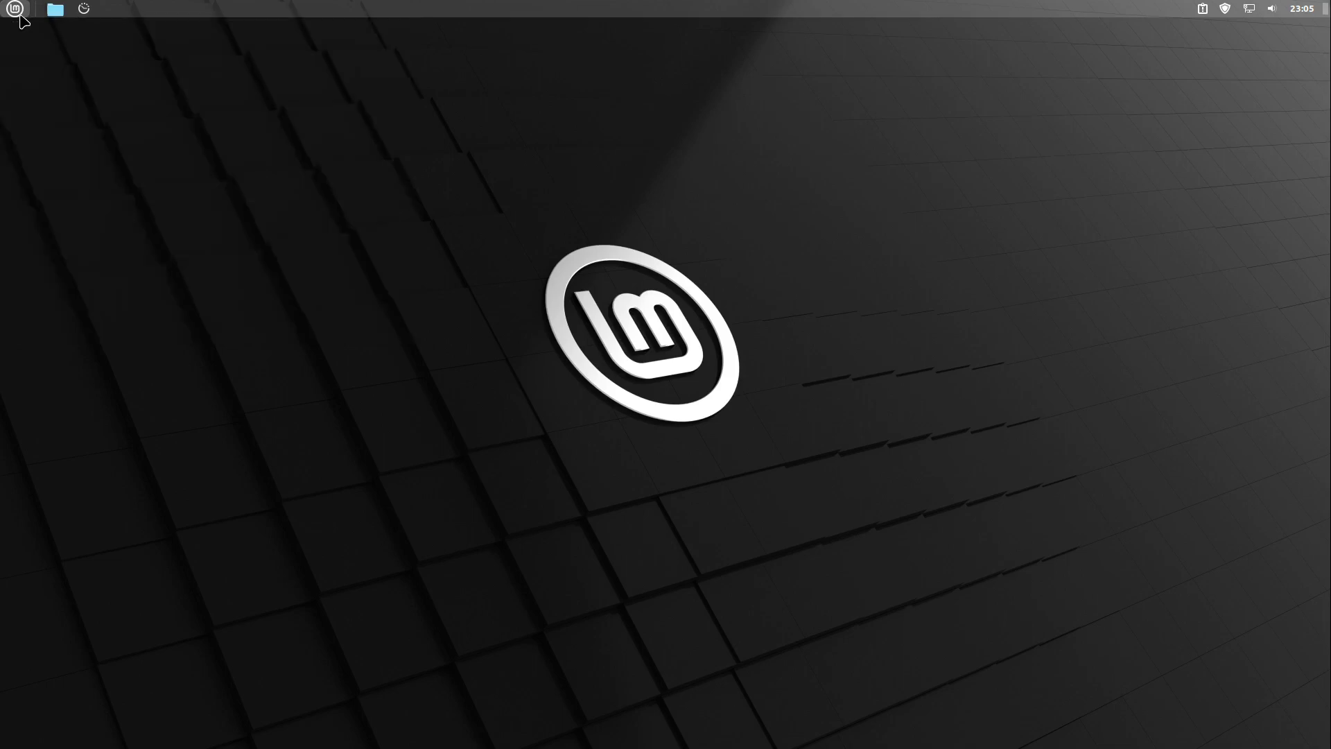
{"action": "left_click", "coordinate": [629, 586]}
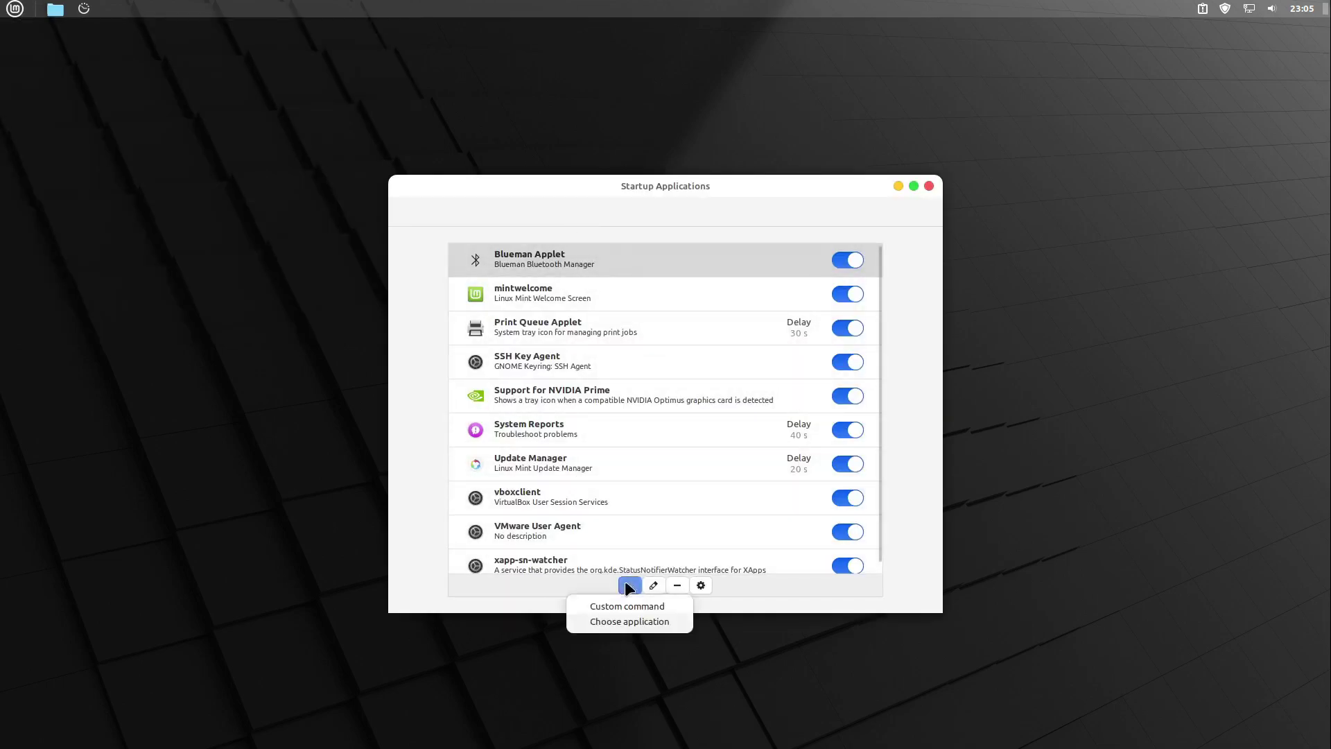
{"action": "left_click", "coordinate": [627, 620]}
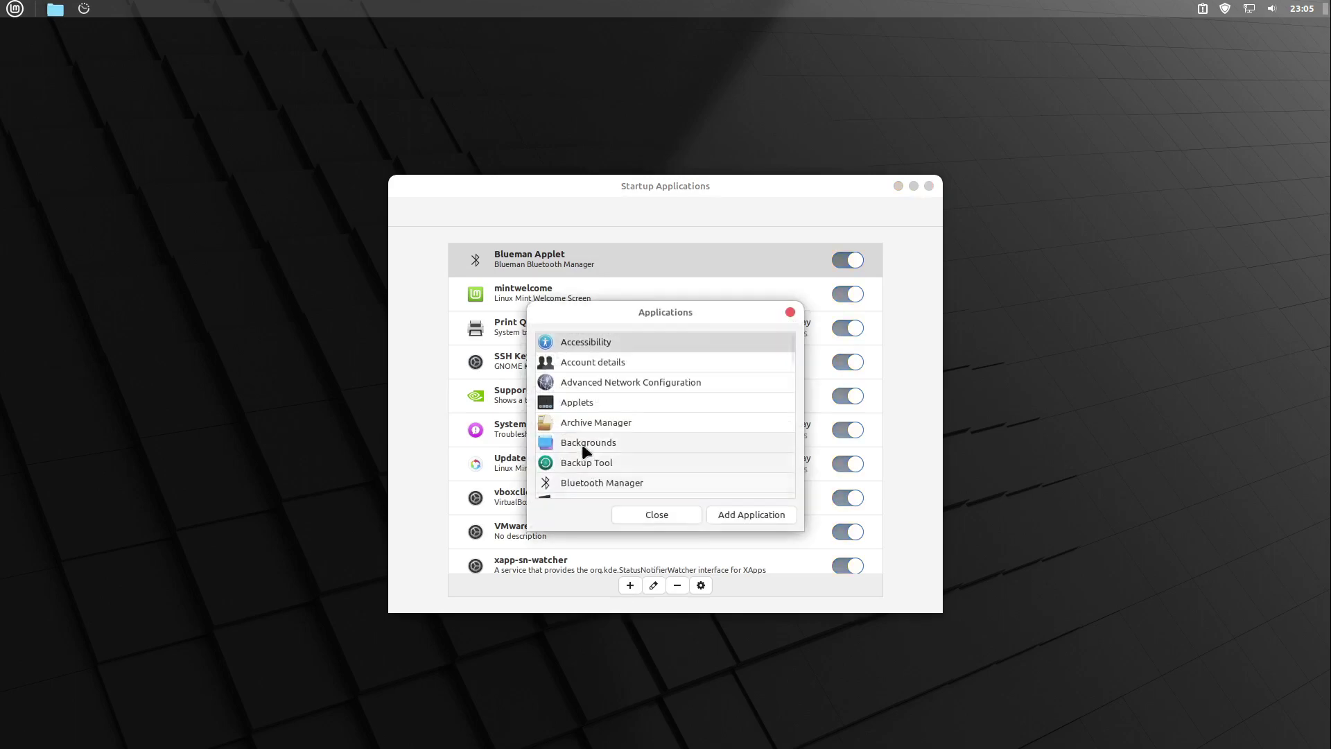
- Add Plank as an autostart application, run it now, and close the settings
{"action": "type", "text": "plan"}
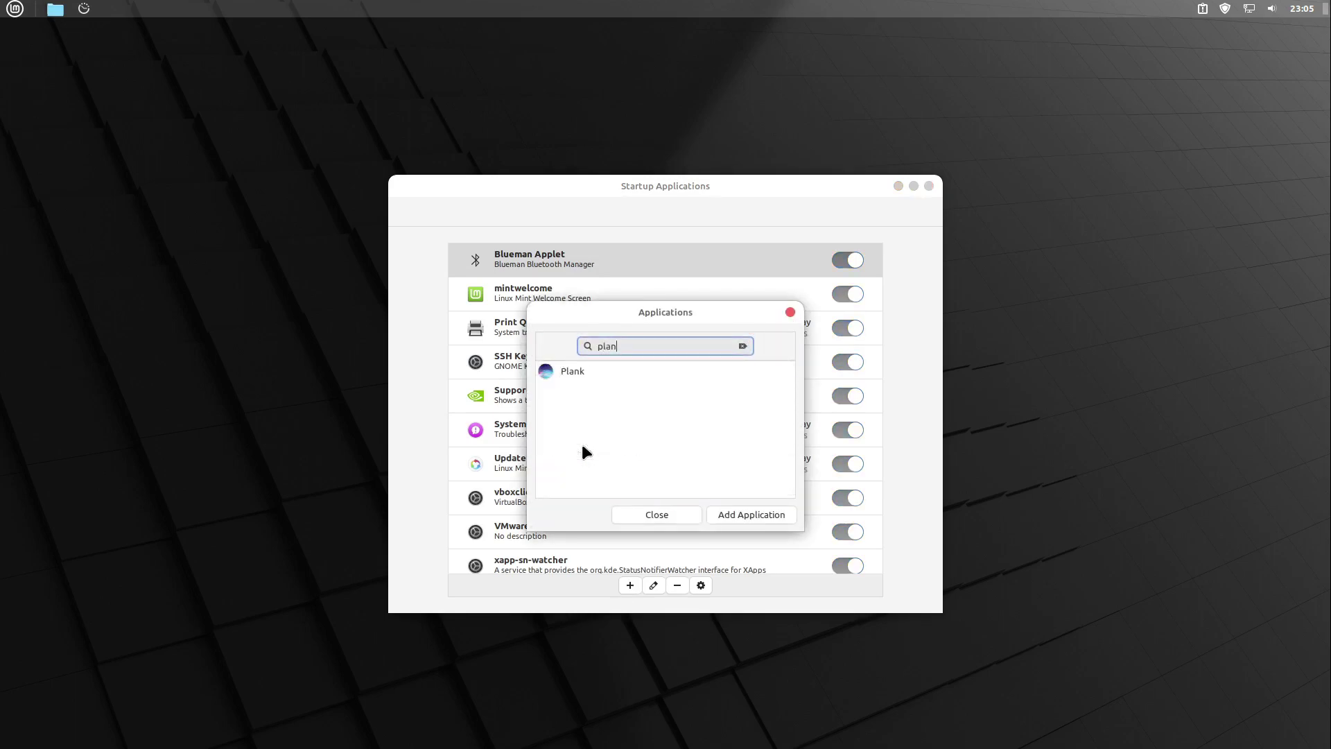
{"action": "left_click", "coordinate": [581, 372]}
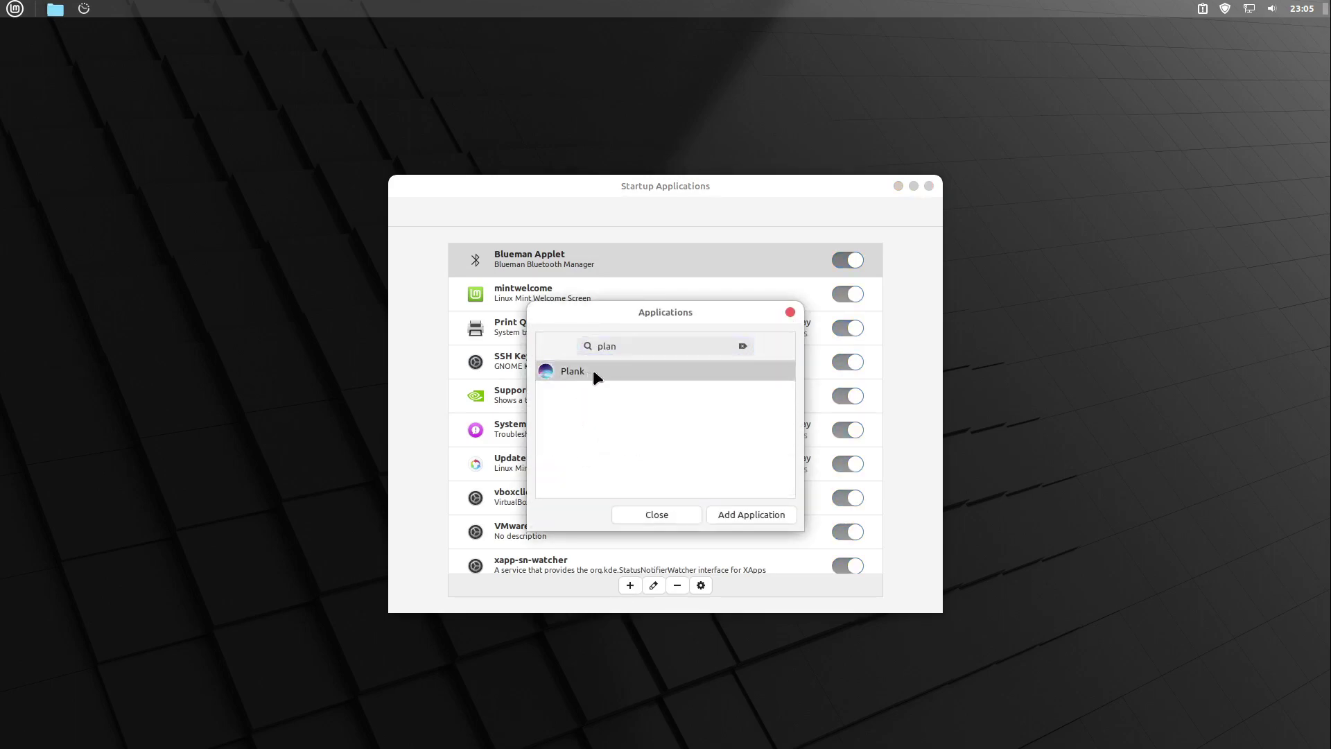
{"action": "left_click", "coordinate": [761, 517]}
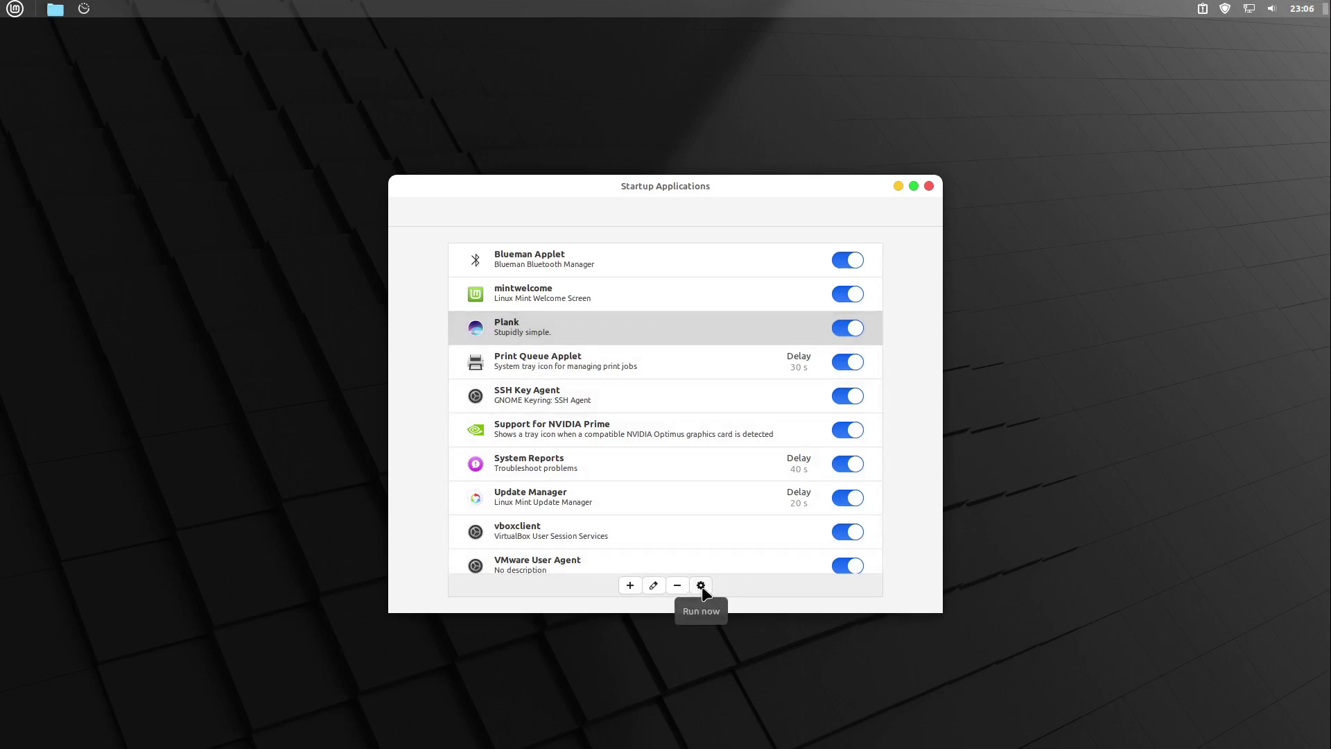
{"action": "left_click", "coordinate": [700, 586]}
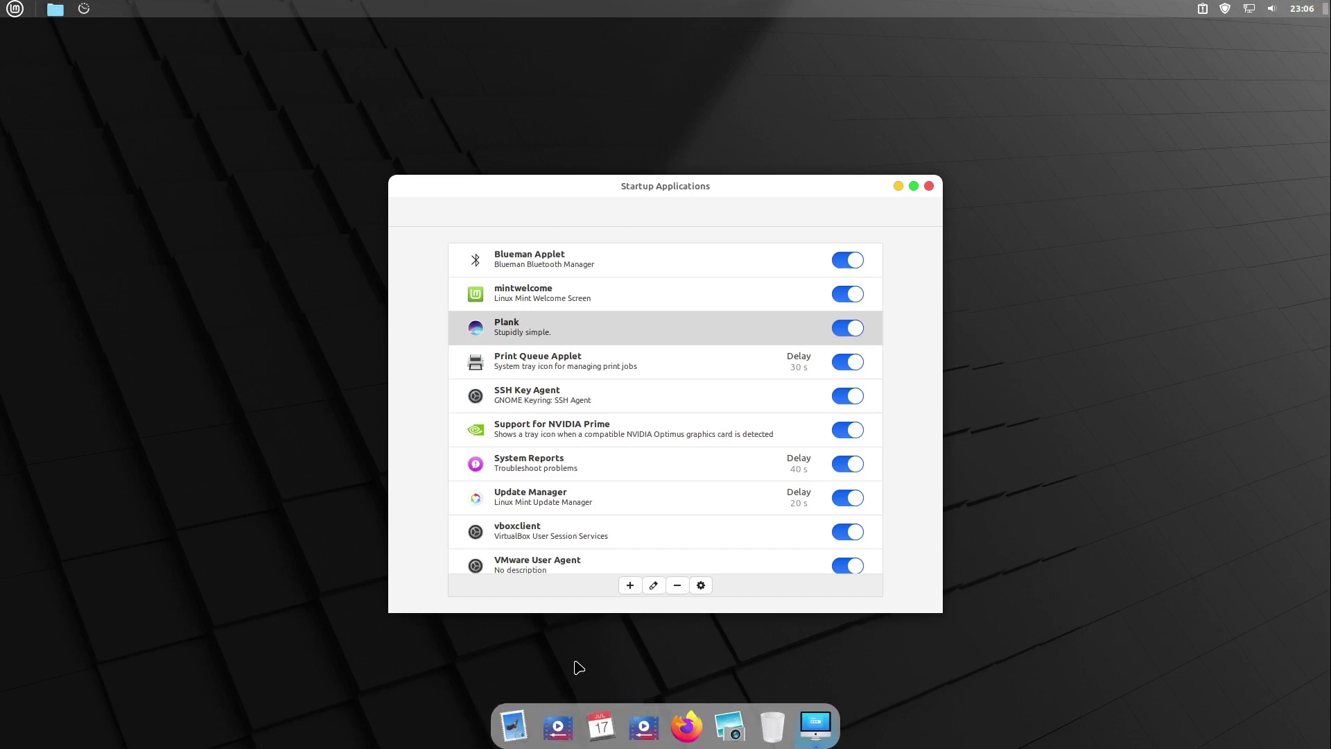
{"action": "left_click", "coordinate": [929, 186]}
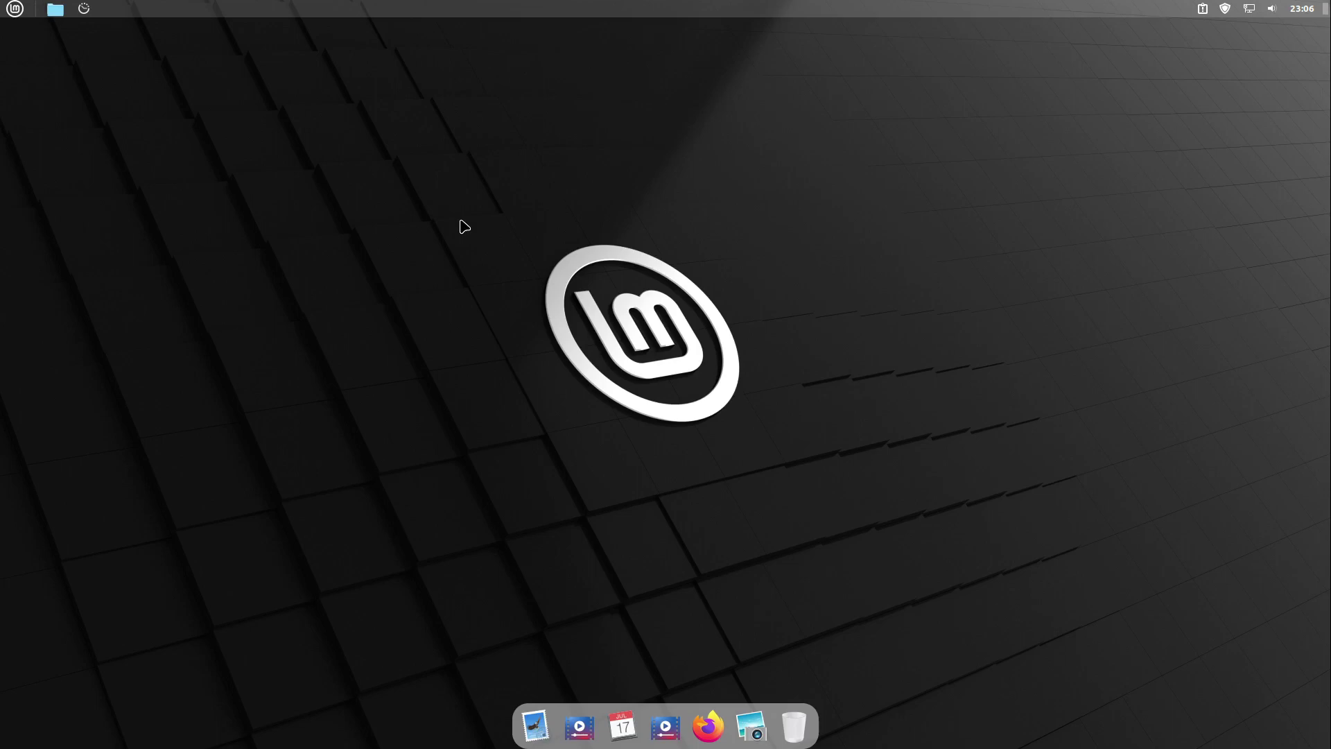
- Set the snowy Germany mountain image from the Vera collection as wallpaper, then close Backgrounds
{"action": "right_click", "coordinate": [464, 227]}
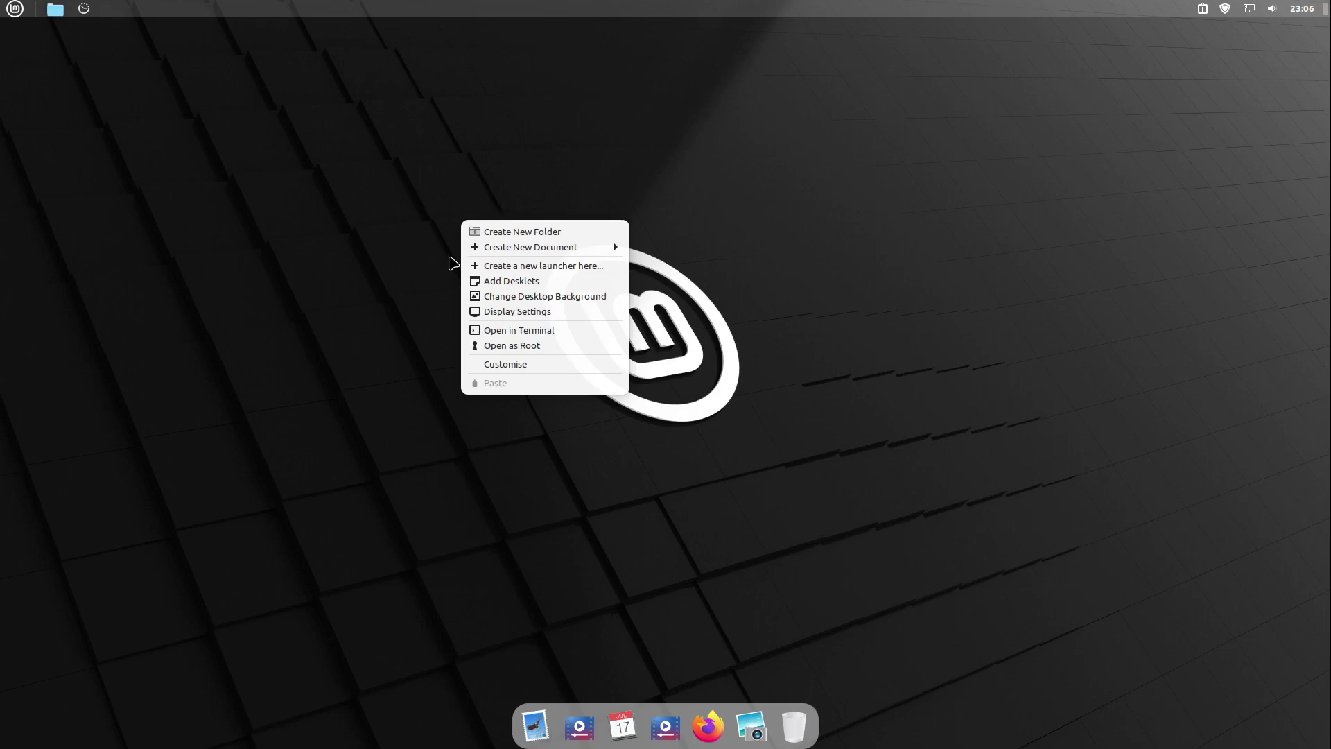
{"action": "left_click", "coordinate": [552, 301]}
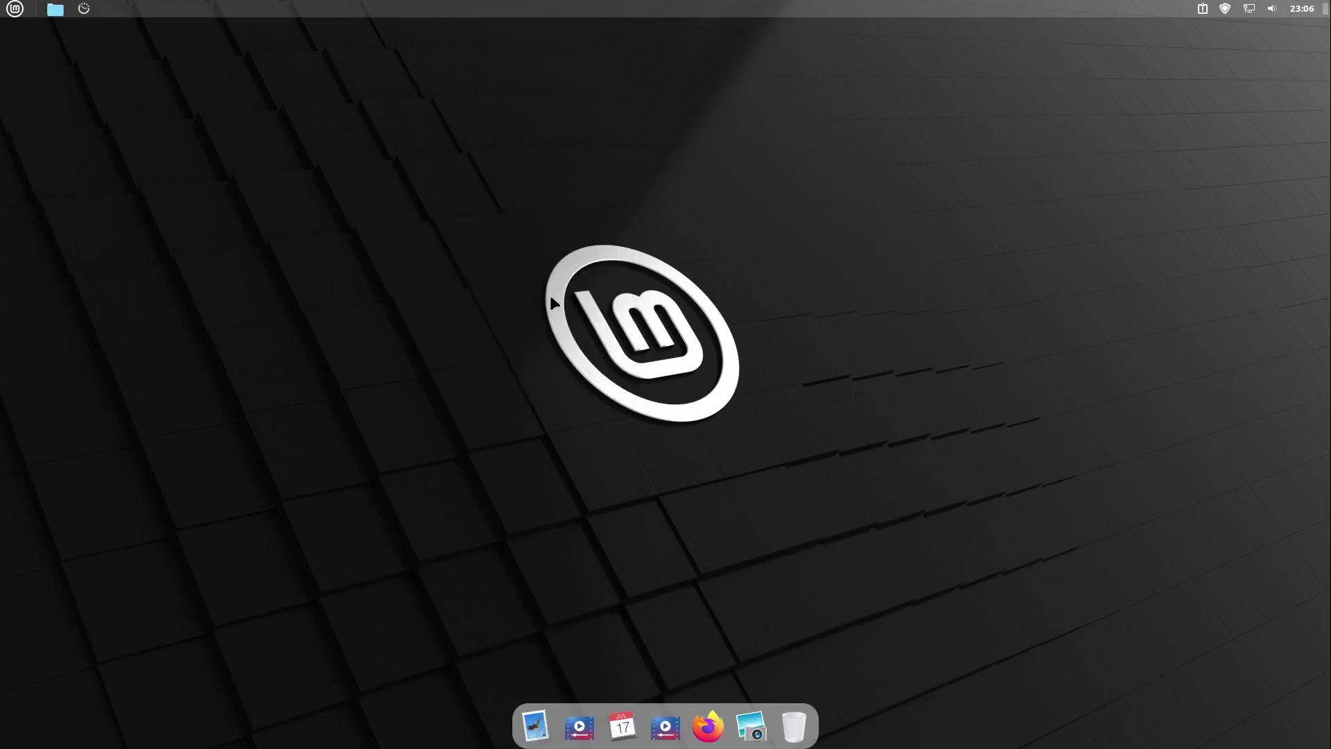
{"action": "left_click", "coordinate": [450, 278]}
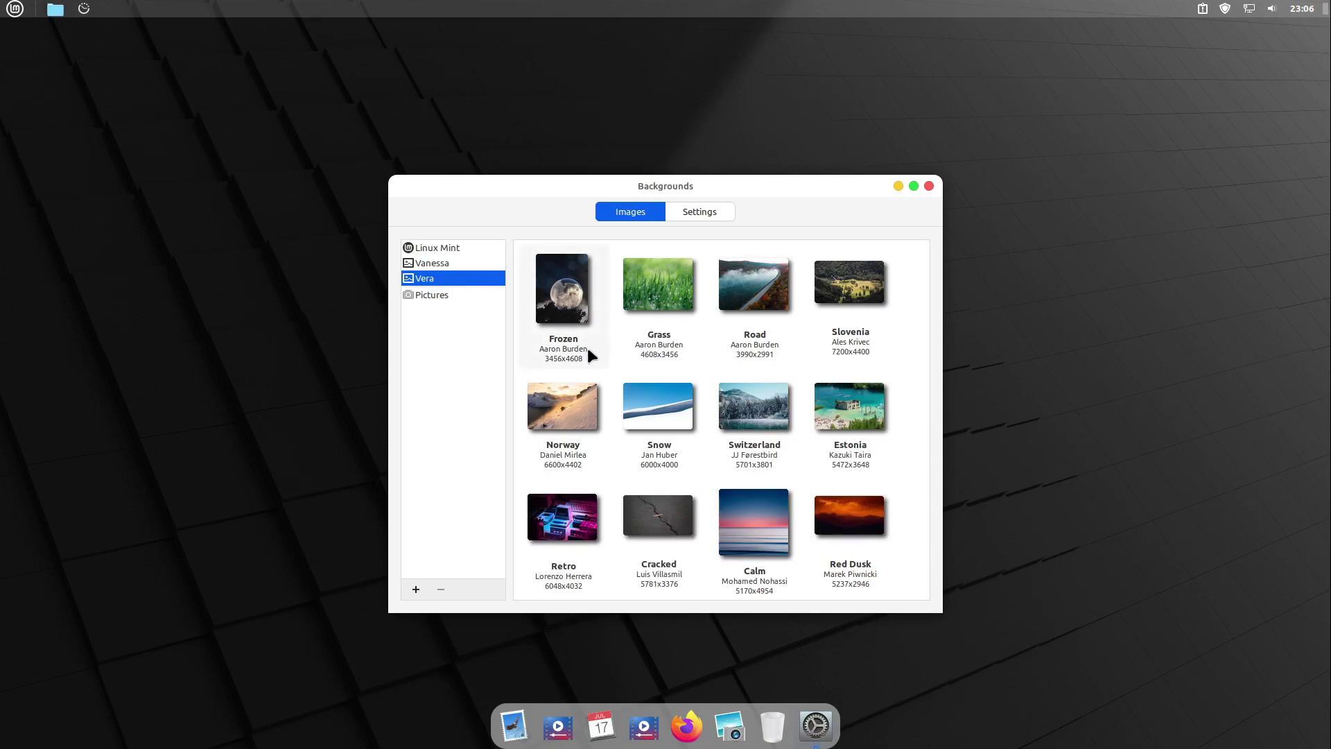
{"action": "scroll", "coordinate": [655, 389], "scroll_direction": "down", "scroll_amount": 5}
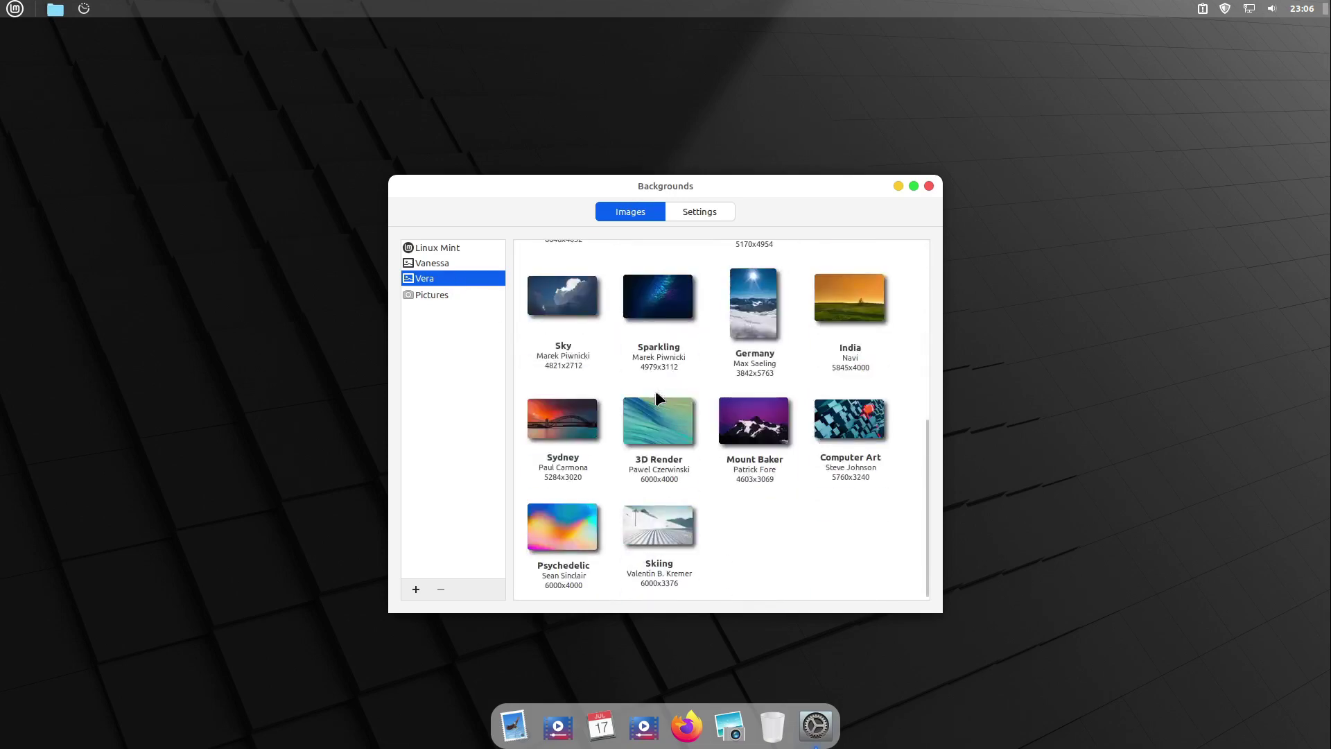
{"action": "left_click", "coordinate": [756, 344]}
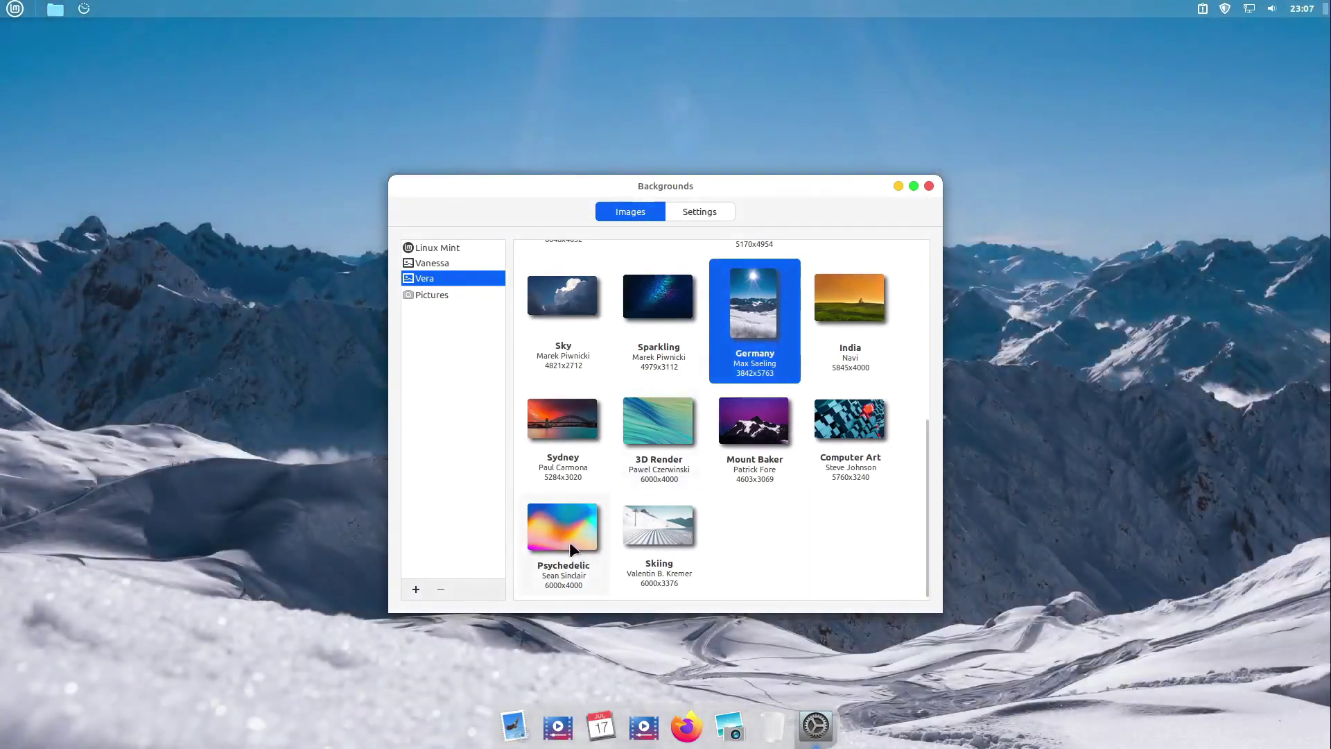
{"action": "left_click", "coordinate": [570, 537]}
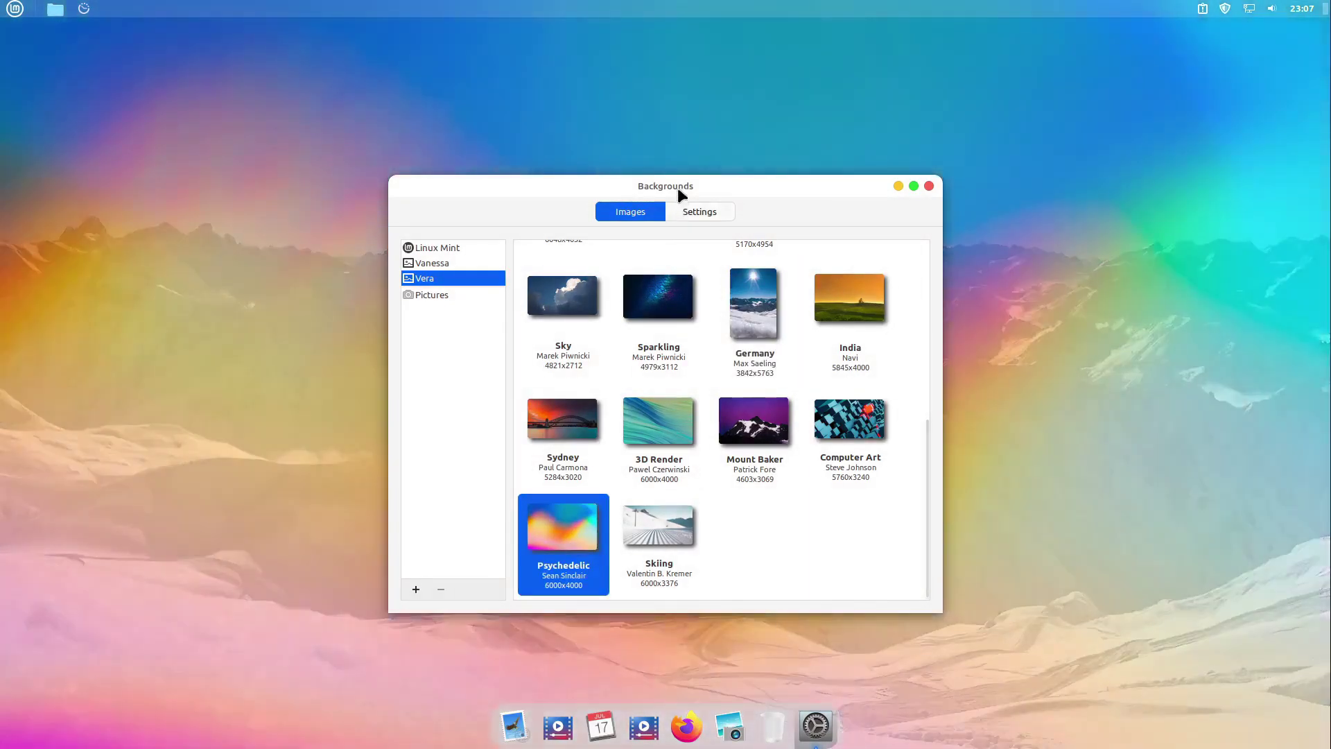
{"action": "left_click_drag", "start_coordinate": [679, 191], "coordinate": [770, 143]}
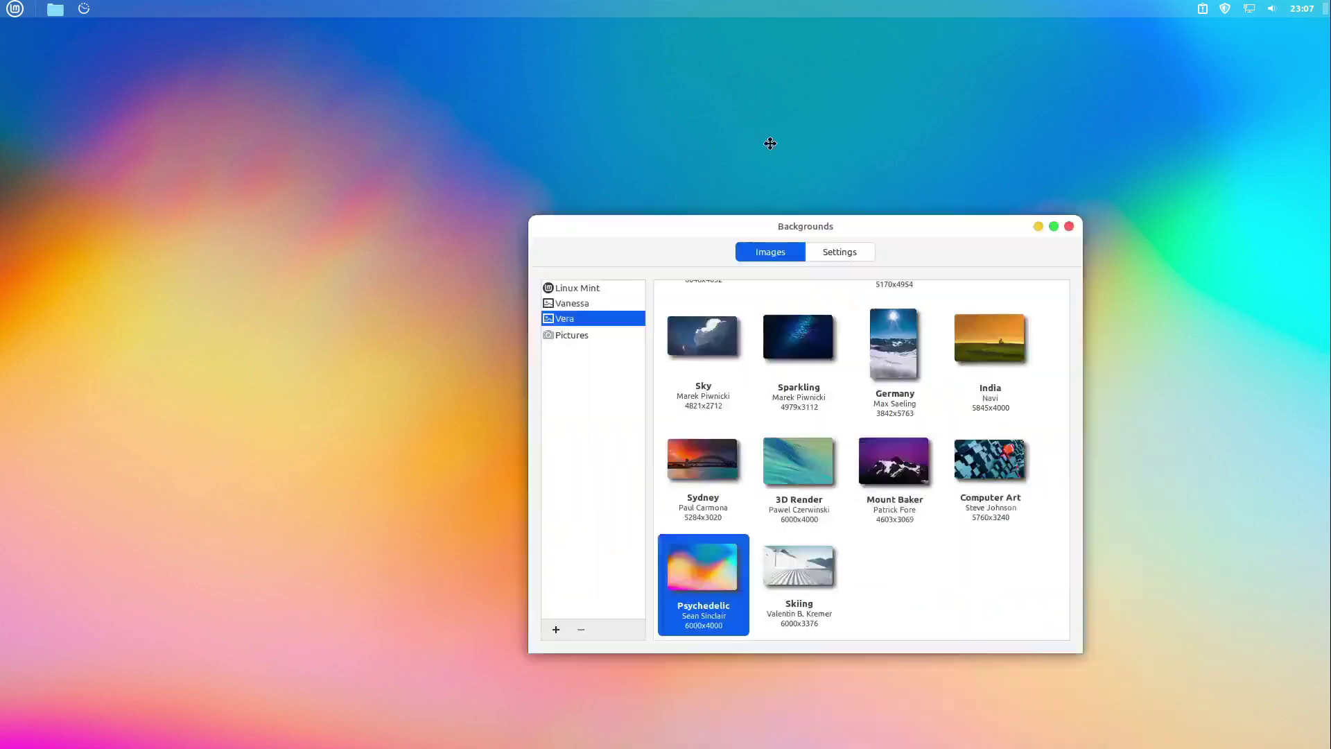
{"action": "left_click", "coordinate": [803, 259]}
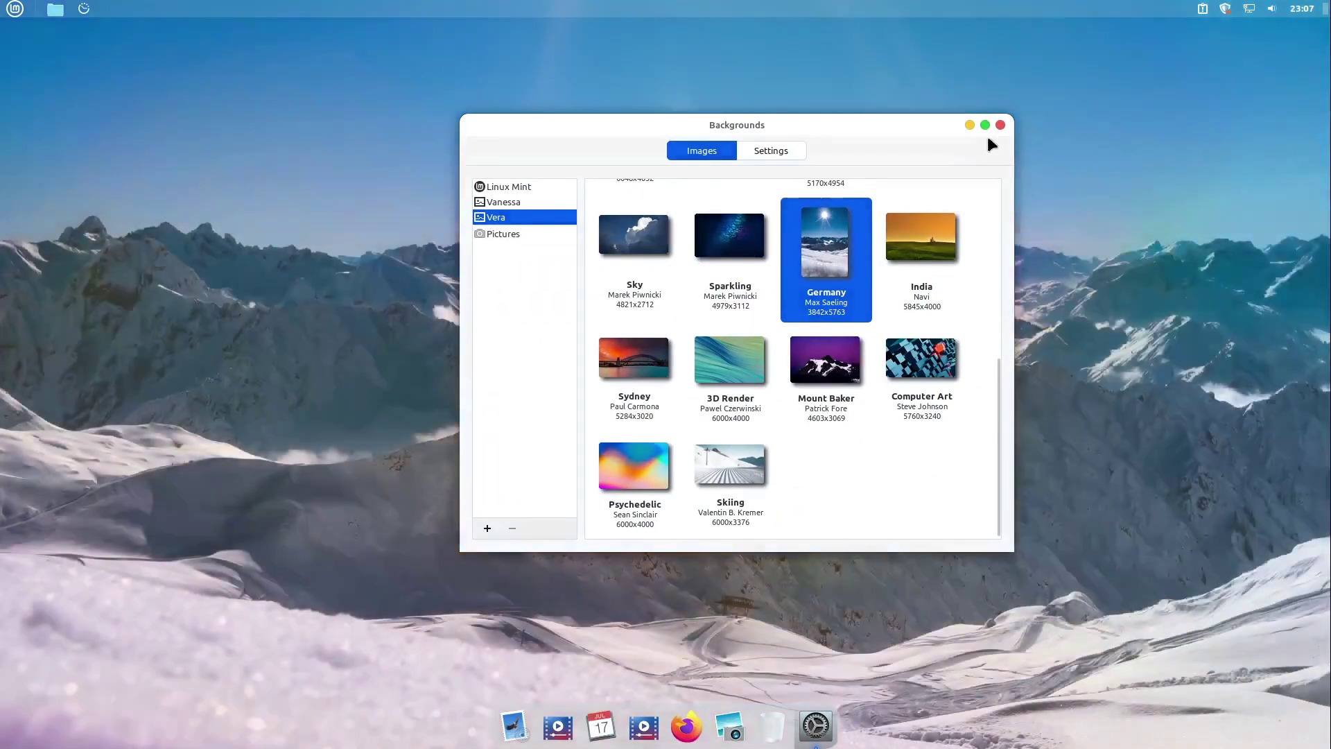
{"action": "left_click", "coordinate": [1001, 125]}
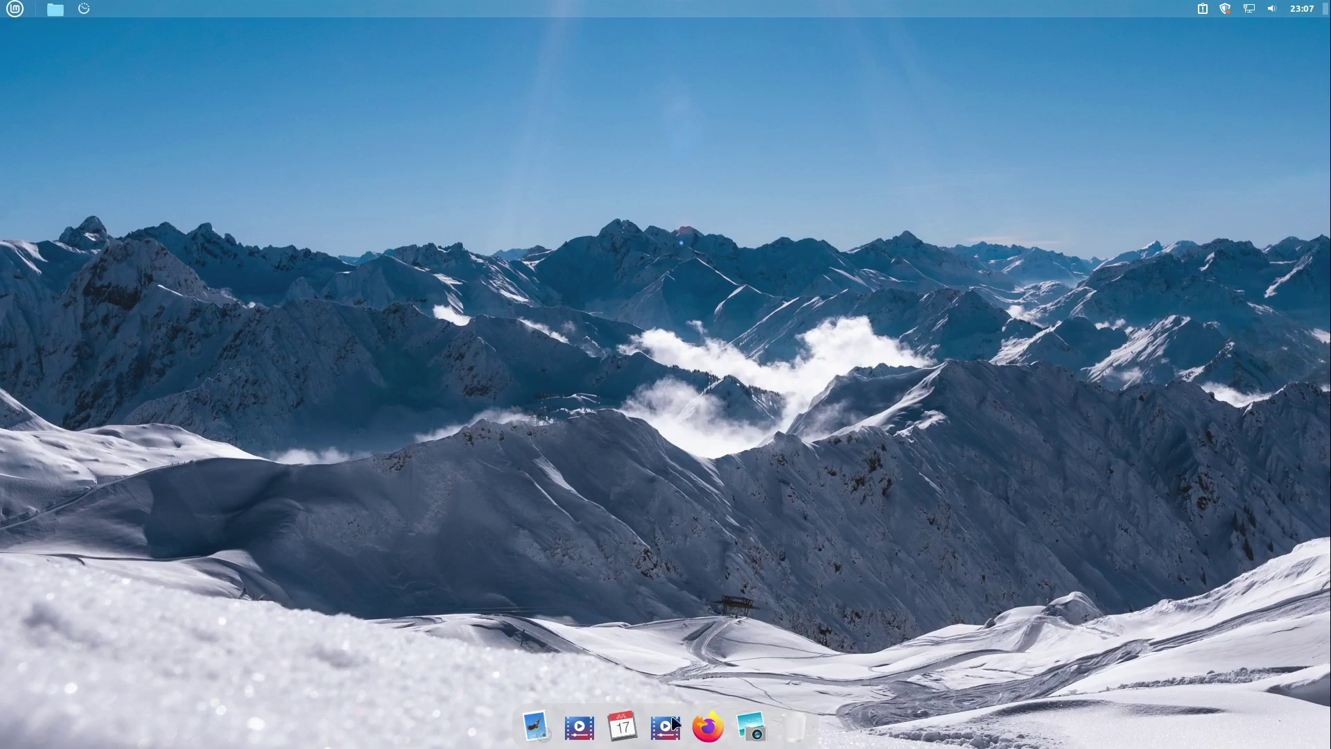
- Move the Celluloid icon to second place, then uncheck Keep in Dock to remove it
{"action": "left_click_drag", "start_coordinate": [669, 733], "coordinate": [580, 735]}
{"action": "right_click", "coordinate": [581, 735]}
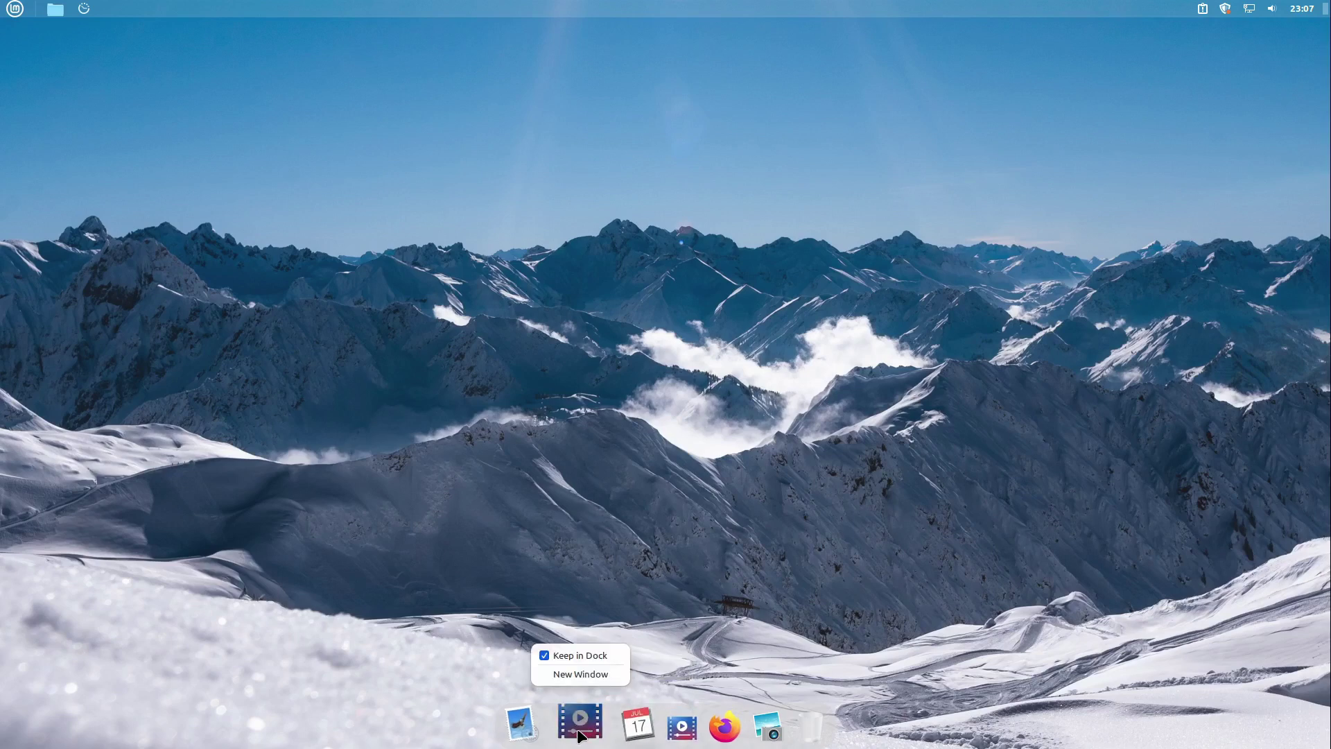
{"action": "left_click", "coordinate": [553, 656]}
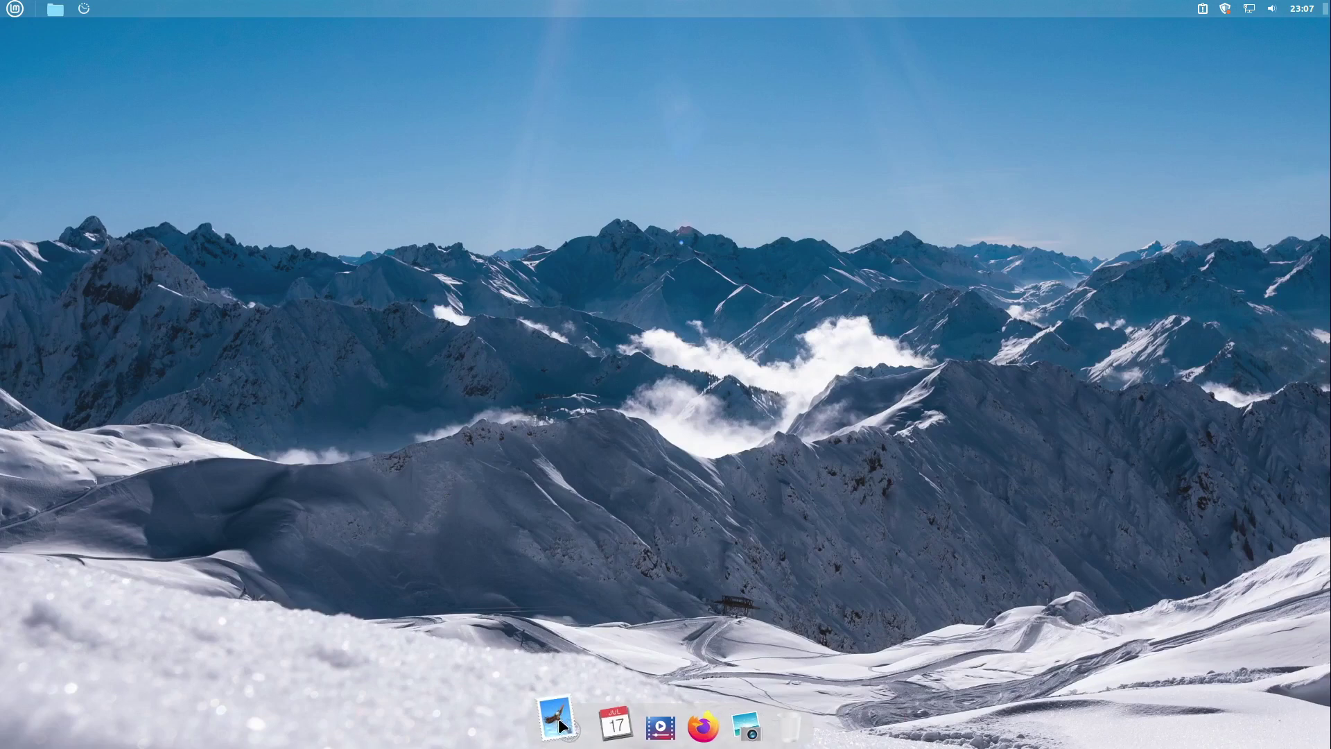